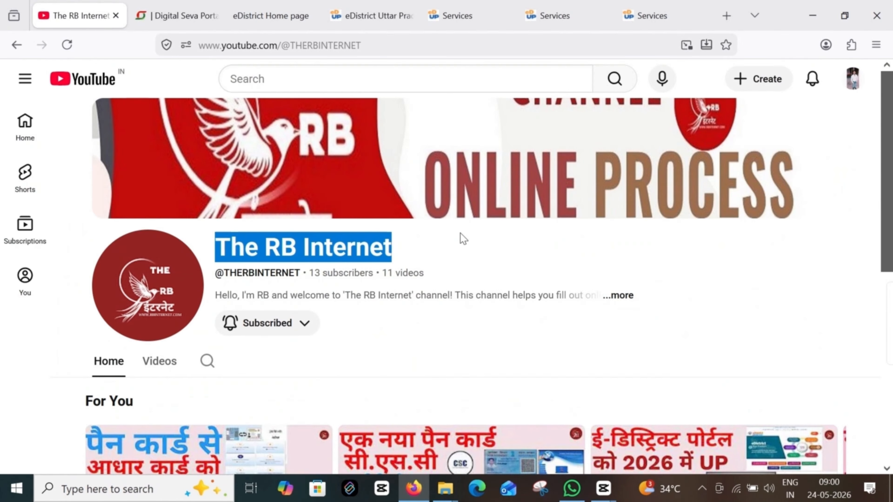
Step: Look over the Digital Seva Portal dashboard and the eDistrict pages in the open tabs
{"action": "left_click", "coordinate": [176, 16]}
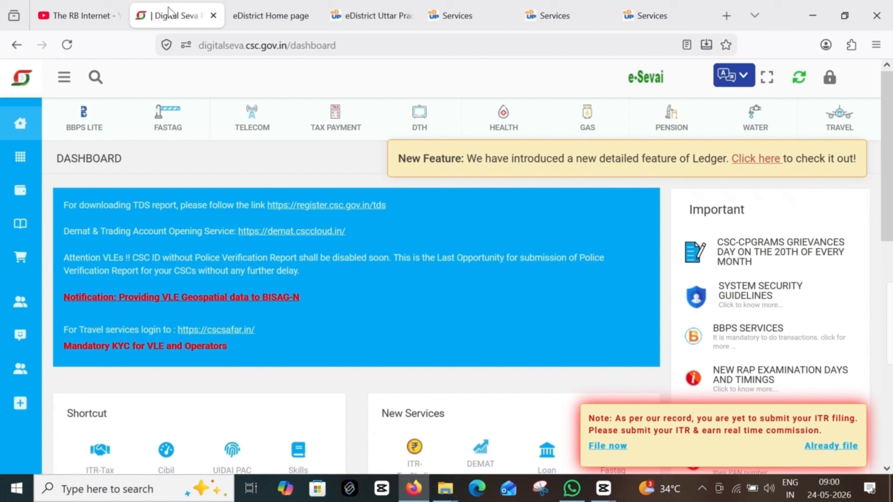
{"action": "left_click", "coordinate": [270, 16]}
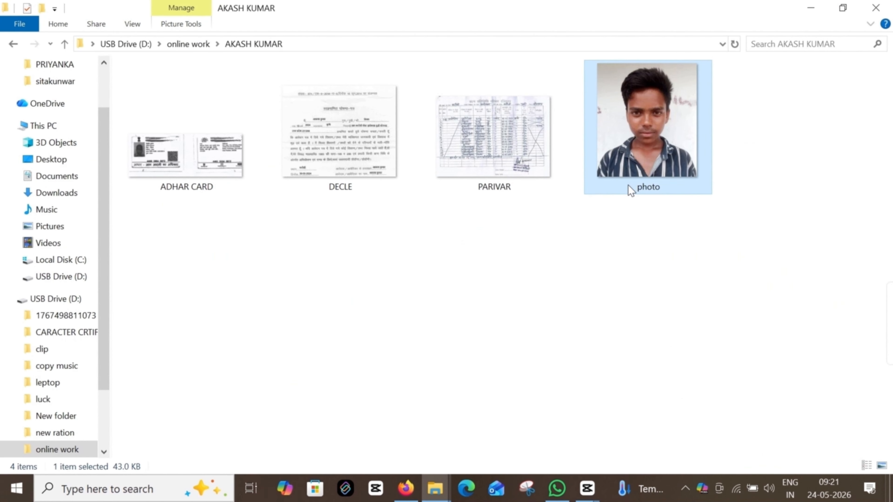
Step: Review the applicant's document files in the folder: photo, ADHAR CARD, PARIVAR and DECLE
{"action": "left_click_drag", "start_coordinate": [632, 189], "coordinate": [628, 168]}
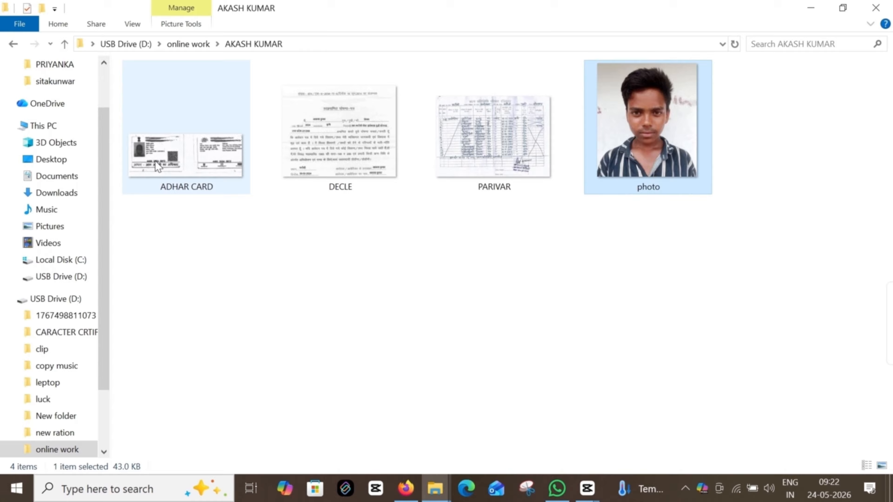
{"action": "mouse_move", "coordinate": [164, 167]}
{"action": "left_mouse_down"}
{"action": "mouse_move", "coordinate": [180, 191]}
{"action": "mouse_move", "coordinate": [176, 165]}
{"action": "left_mouse_up"}
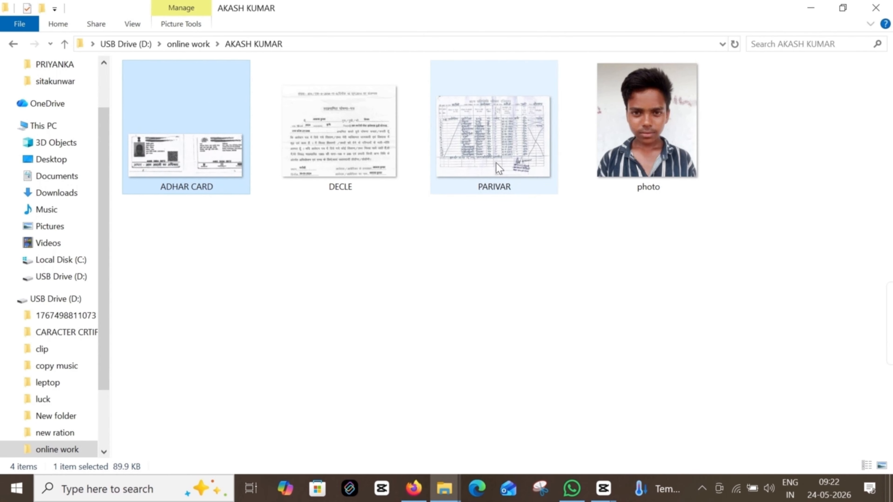
{"action": "mouse_move", "coordinate": [496, 163]}
{"action": "left_mouse_down"}
{"action": "mouse_move", "coordinate": [513, 171]}
{"action": "mouse_move", "coordinate": [489, 159]}
{"action": "left_mouse_up"}
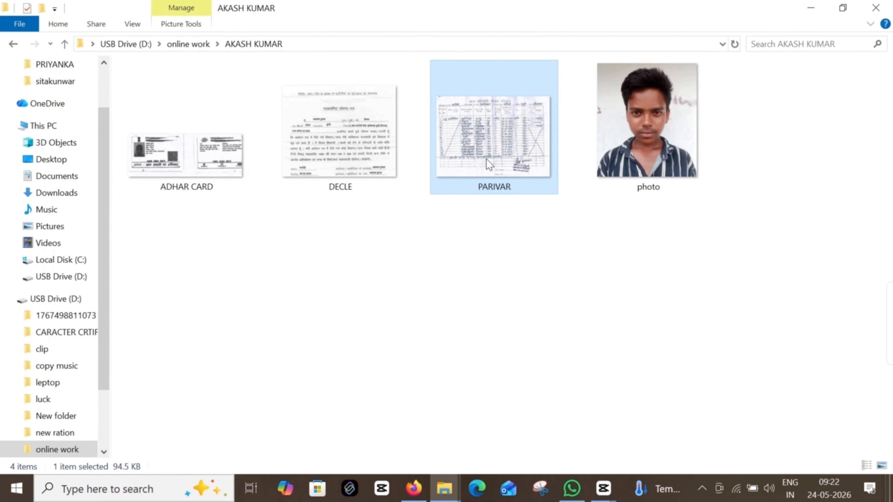
{"action": "left_click", "coordinate": [342, 173]}
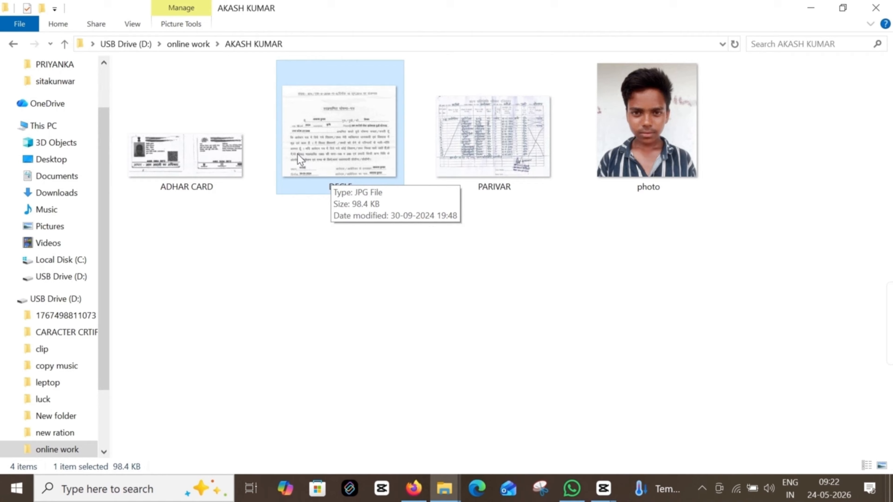
Step: Search the web for "up edistrict.up.gov.in" and locate the E - District - UP Government result
{"action": "left_click_drag", "start_coordinate": [292, 47], "coordinate": [196, 50]}
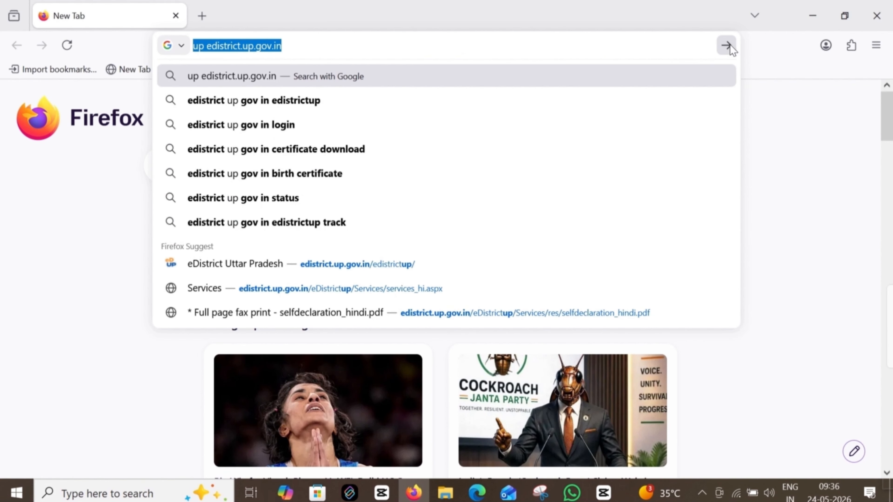
{"action": "left_click", "coordinate": [285, 46]}
{"action": "left_click_drag", "start_coordinate": [285, 46], "coordinate": [187, 52]}
{"action": "left_click", "coordinate": [726, 45]}
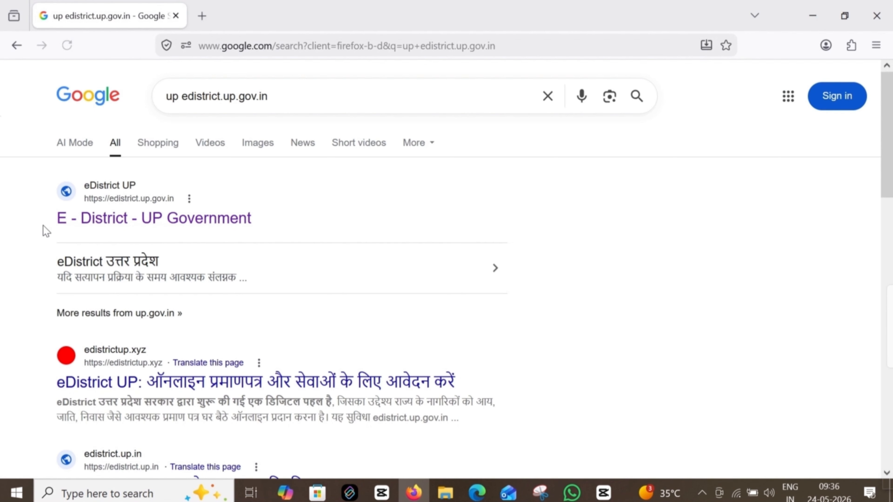
{"action": "left_click_drag", "start_coordinate": [40, 214], "coordinate": [307, 230]}
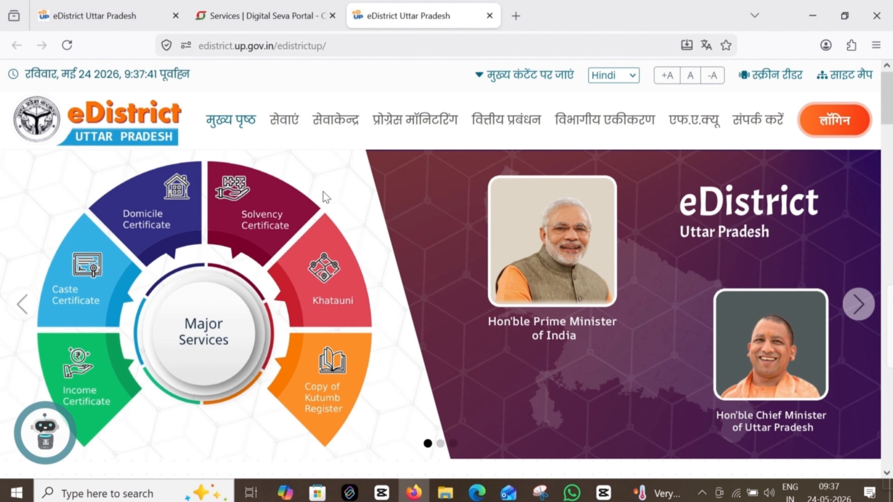
Step: Open the self-declaration form PDF (स्वप्रमाणित घोषणा पत्र) from the downloads section of the eDistrict services page
{"action": "left_click", "coordinate": [282, 121]}
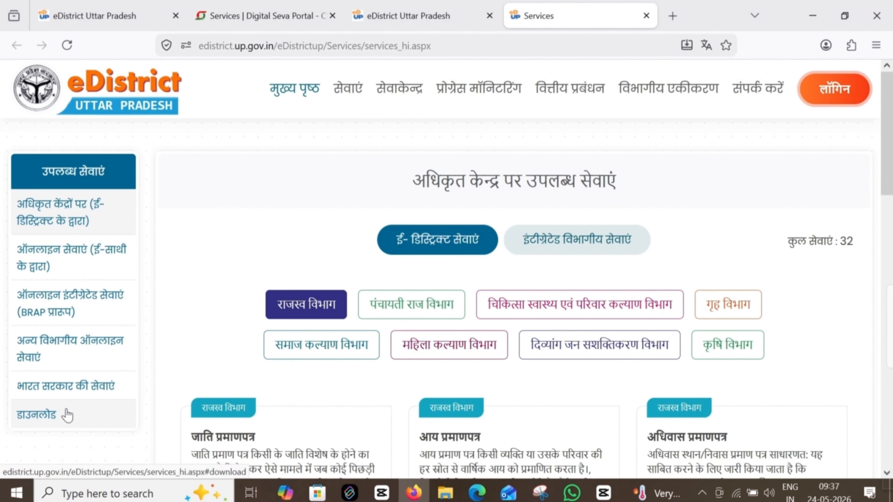
{"action": "left_click", "coordinate": [35, 417]}
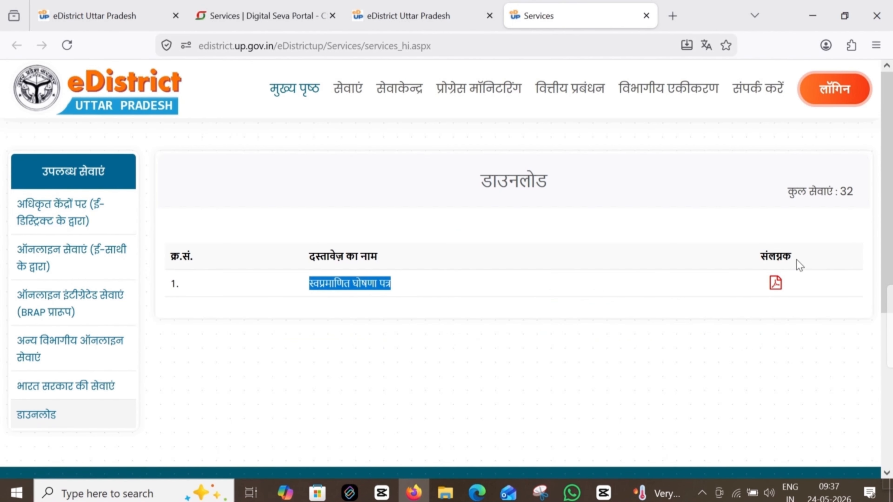
{"action": "left_click", "coordinate": [775, 285]}
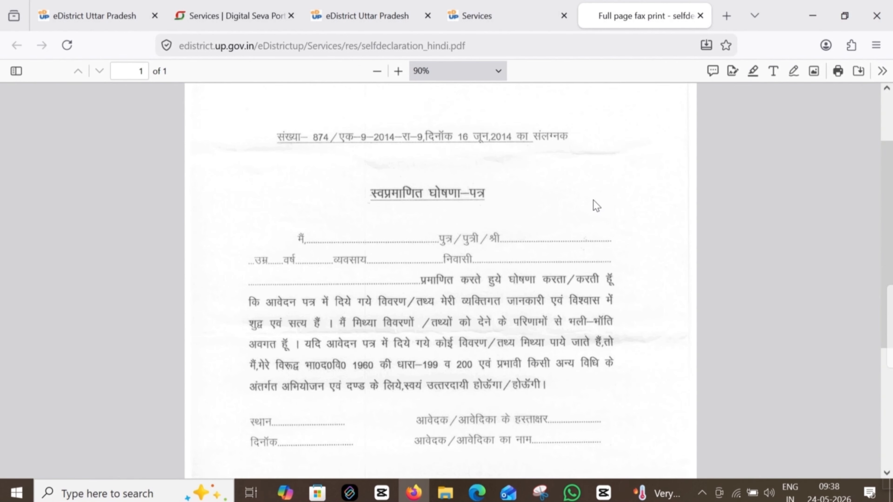
Step: Add the trial text DFHG on the form's applicant-name line and try adjusting its text size
{"action": "left_click", "coordinate": [780, 71]}
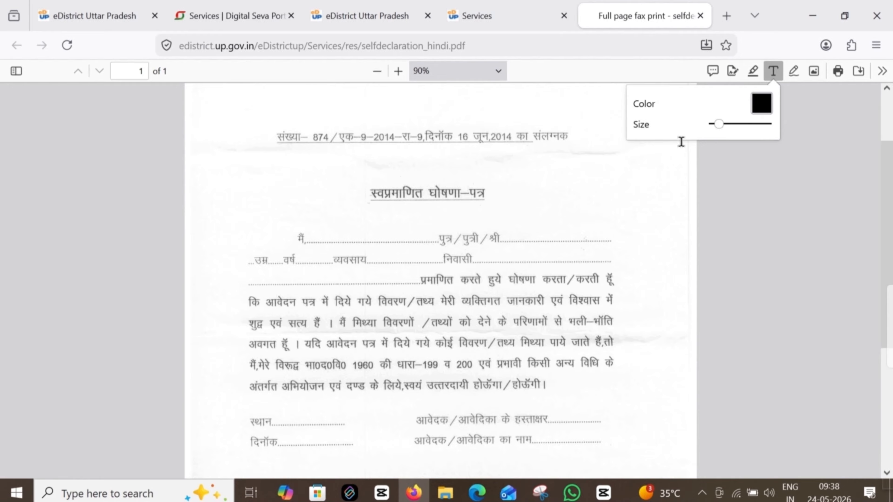
{"action": "left_click", "coordinate": [326, 232]}
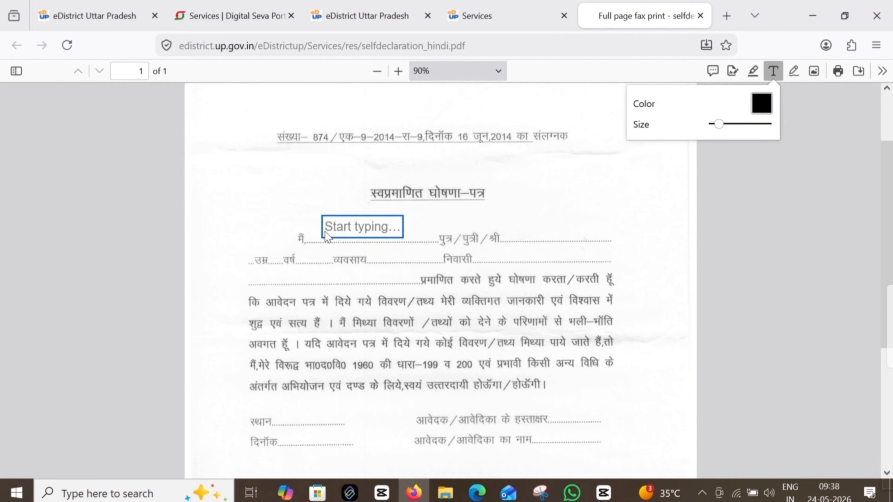
{"action": "type", "text": "DFHG"}
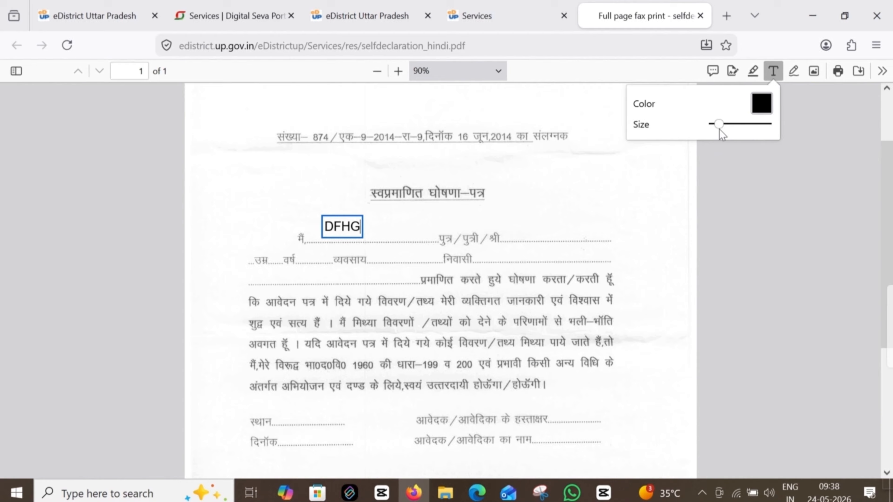
{"action": "mouse_move", "coordinate": [719, 129]}
{"action": "left_mouse_down"}
{"action": "mouse_move", "coordinate": [732, 126]}
{"action": "mouse_move", "coordinate": [712, 129]}
{"action": "mouse_move", "coordinate": [721, 128]}
{"action": "left_mouse_up"}
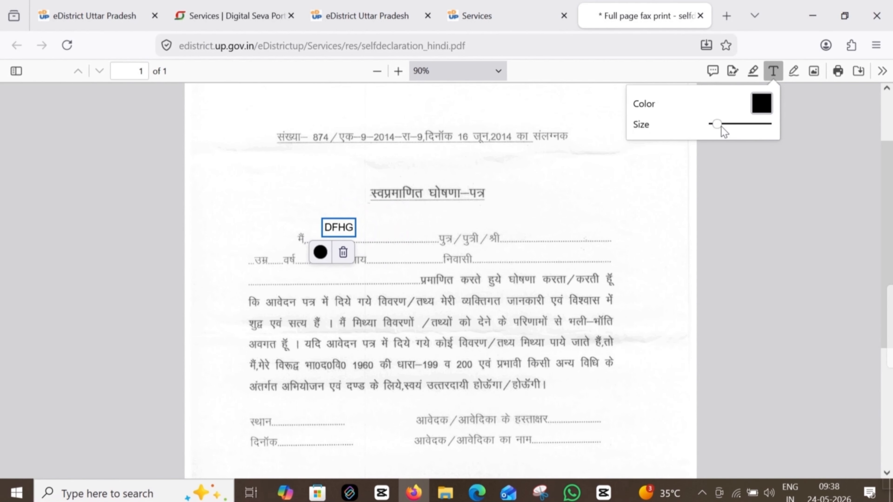
{"action": "left_click", "coordinate": [406, 234]}
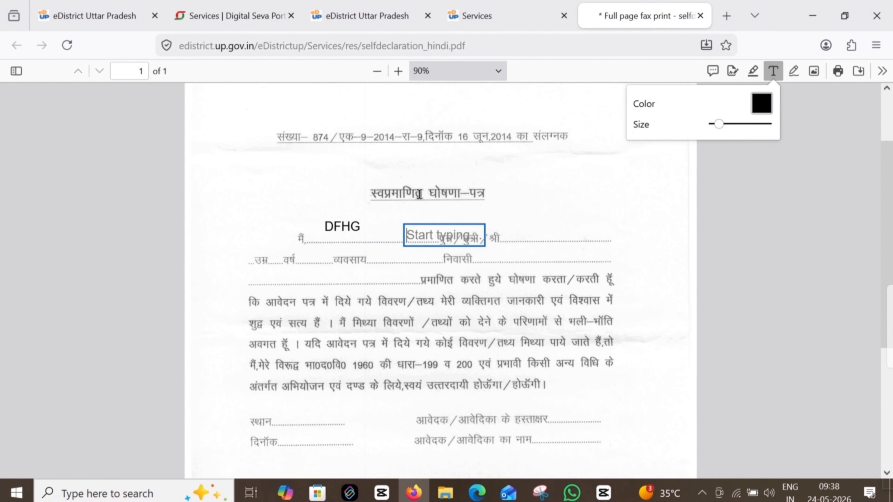
Step: Search for "translate english to hindi" in a new tab and translate the father's name into Hindi
{"action": "left_click", "coordinate": [726, 16]}
{"action": "type", "text": "translate english to hindi"}
{"action": "key", "text": "Return"}
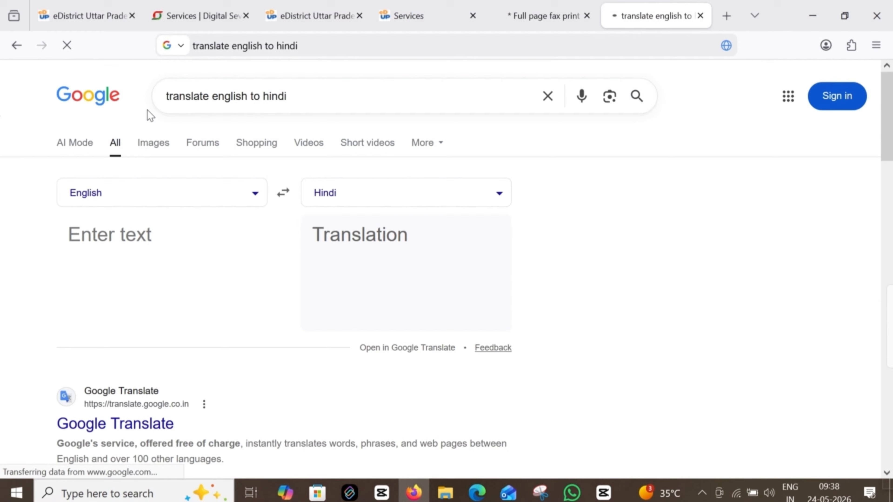
{"action": "triple_click", "coordinate": [190, 107]}
{"action": "left_click", "coordinate": [137, 239]}
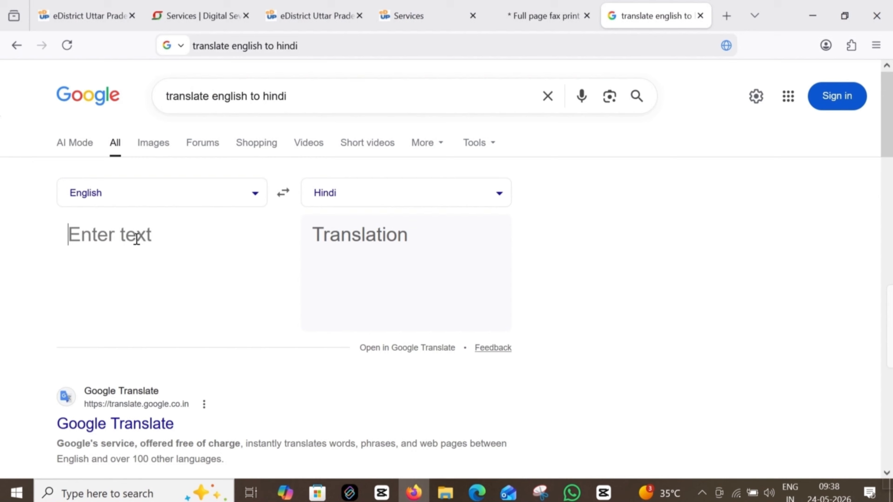
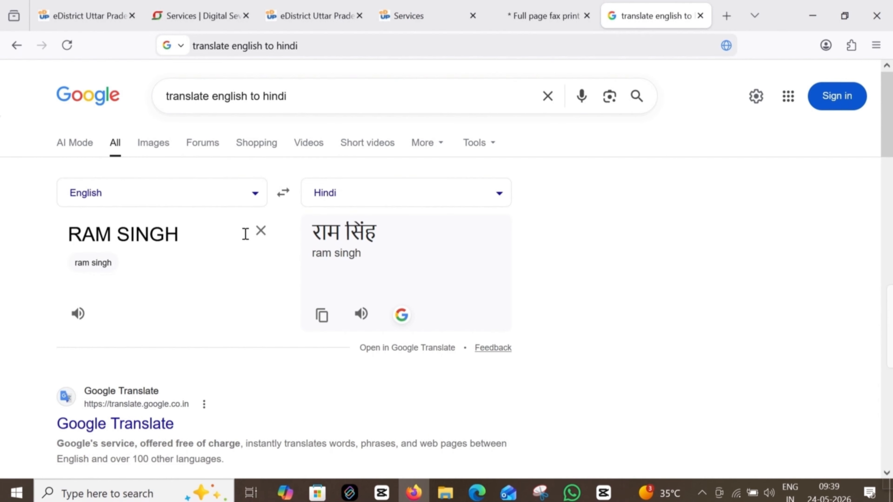
Step: Copy the Hindi translation and place it as text on the father's-name line of the self-declaration form
{"action": "left_click", "coordinate": [324, 317]}
{"action": "left_click", "coordinate": [543, 16]}
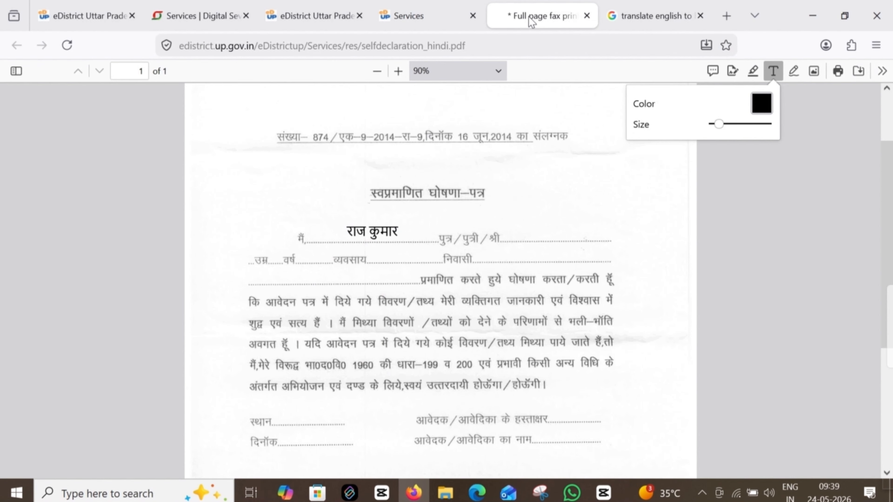
{"action": "left_click", "coordinate": [534, 239]}
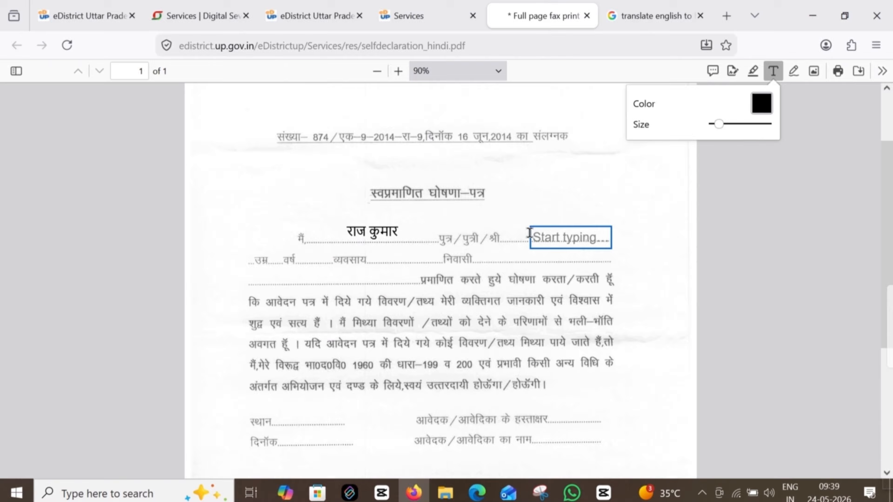
{"action": "key", "text": "ctrl+v"}
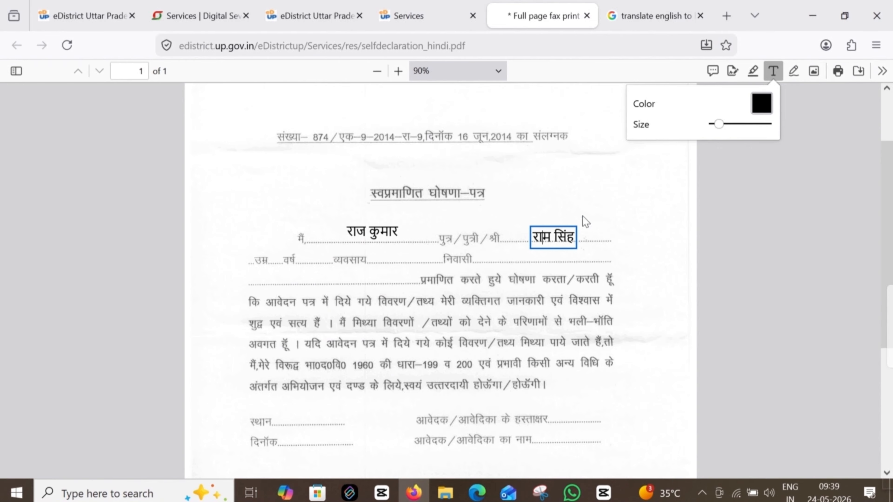
{"action": "left_click_drag", "start_coordinate": [553, 239], "coordinate": [553, 234]}
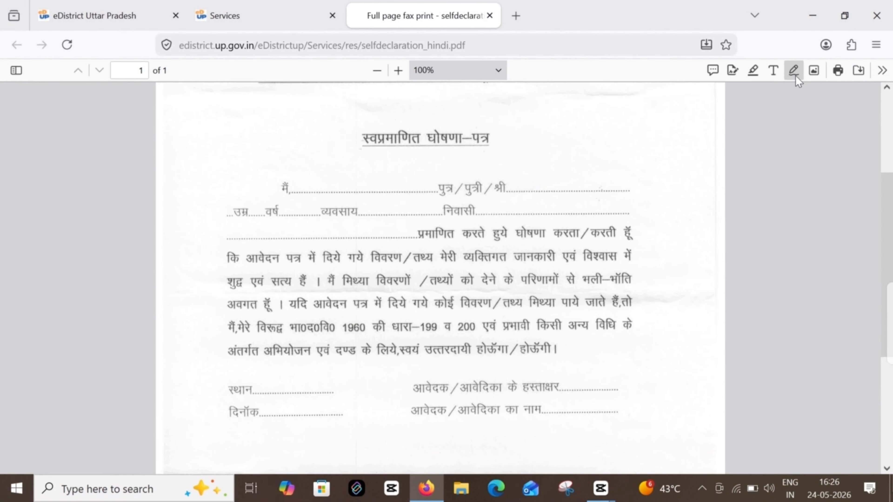
Step: Activate the PDF text tool and try placing text boxes on the applicant-name and father's-name lines
{"action": "left_click", "coordinate": [774, 70]}
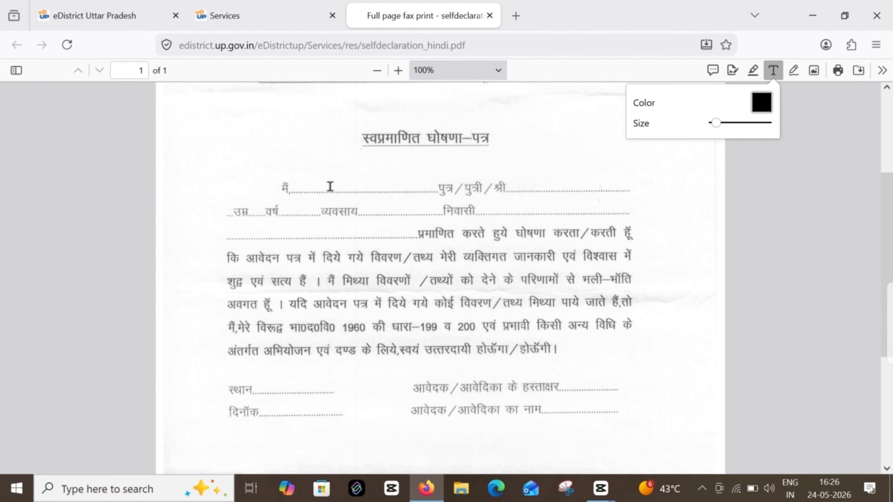
{"action": "left_click", "coordinate": [321, 189]}
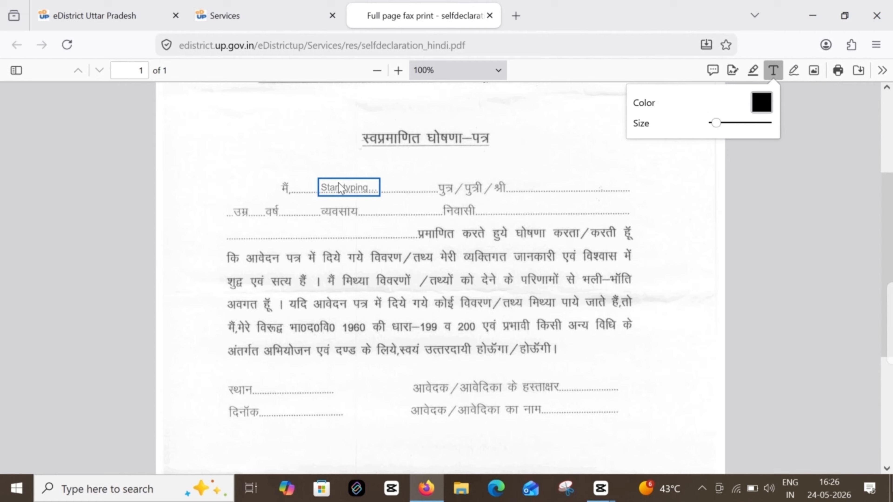
{"action": "left_click", "coordinate": [338, 154]}
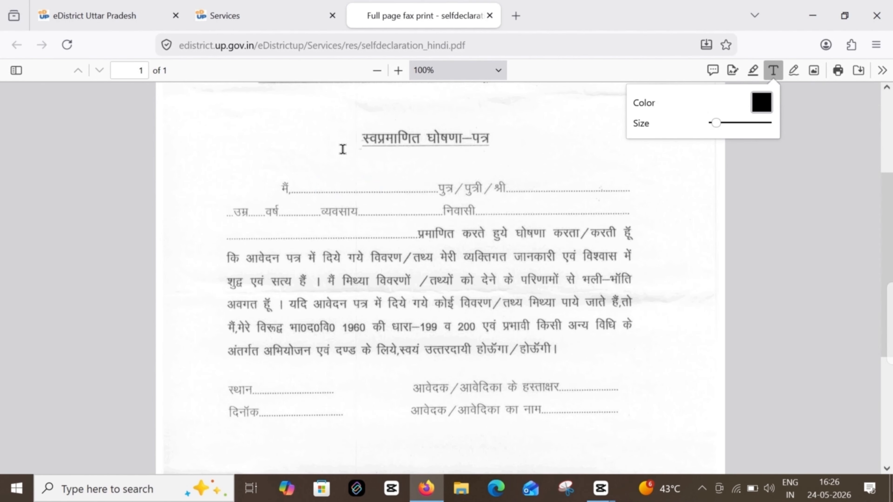
{"action": "left_click", "coordinate": [320, 188]}
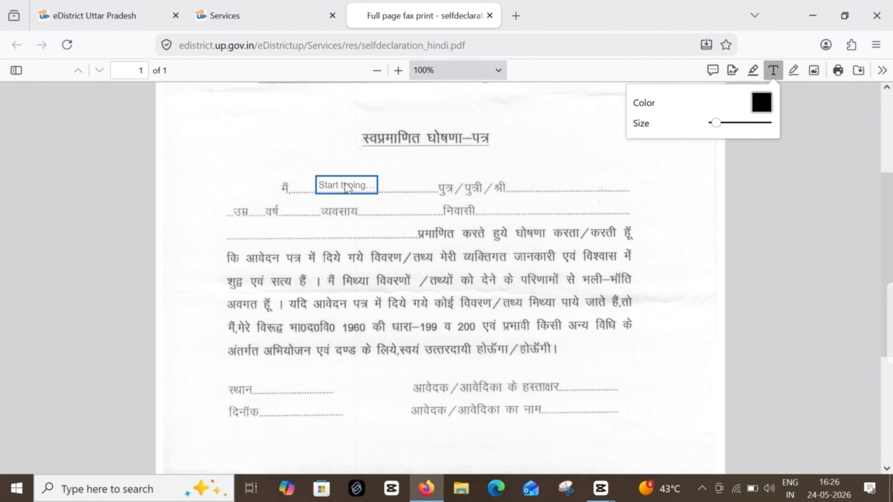
{"action": "left_click", "coordinate": [555, 179]}
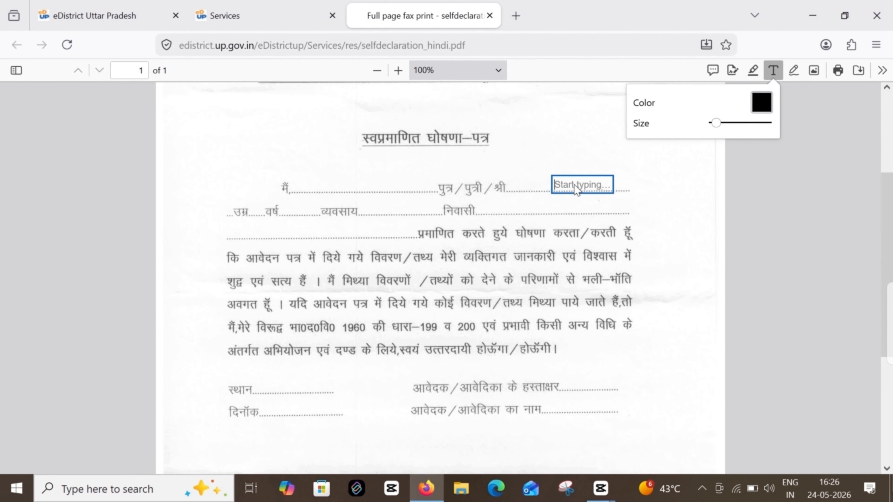
Step: Add the age 25 as text in the उम्र blank of the declaration form
{"action": "left_click", "coordinate": [248, 205]}
{"action": "type", "text": "25"}
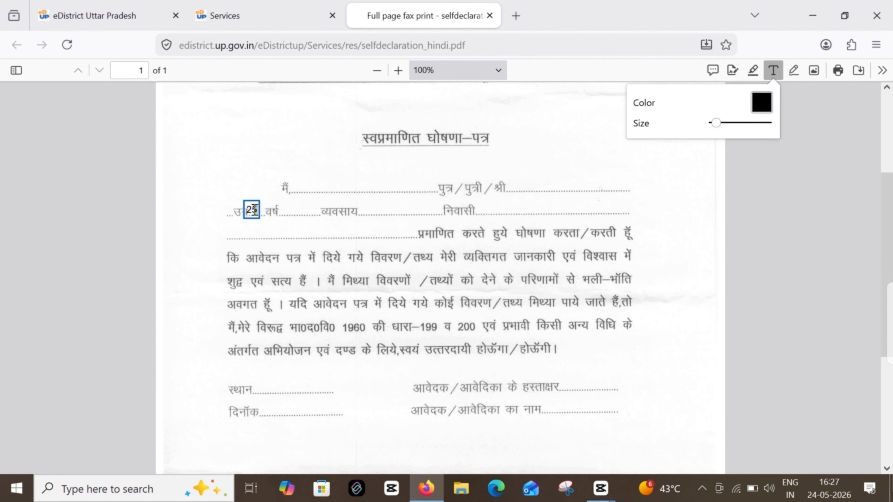
{"action": "key", "text": "Escape"}
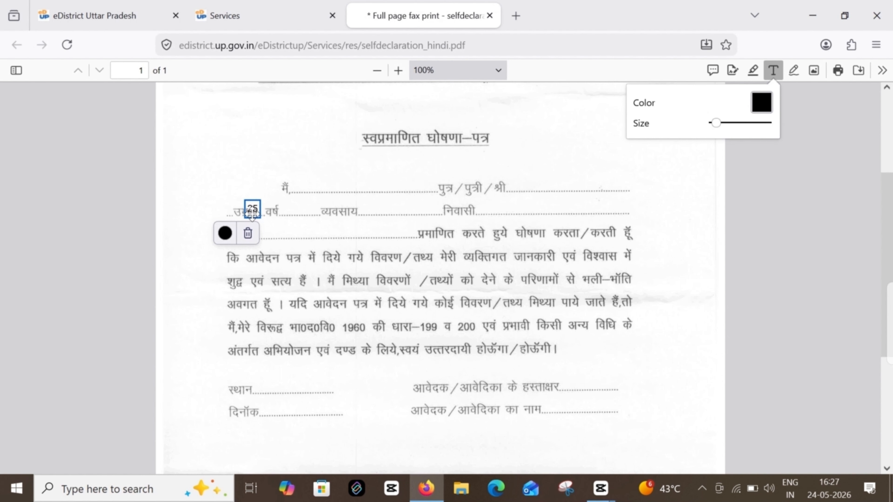
Step: Enter the birth year in the वर्ष blank and place a text box in the व्यवसाय blank
{"action": "left_click", "coordinate": [294, 212]}
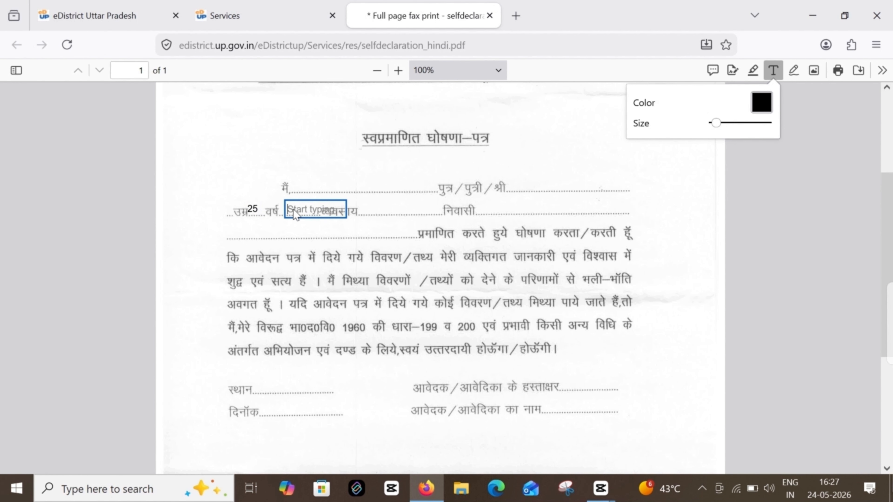
{"action": "type", "text": "2"}
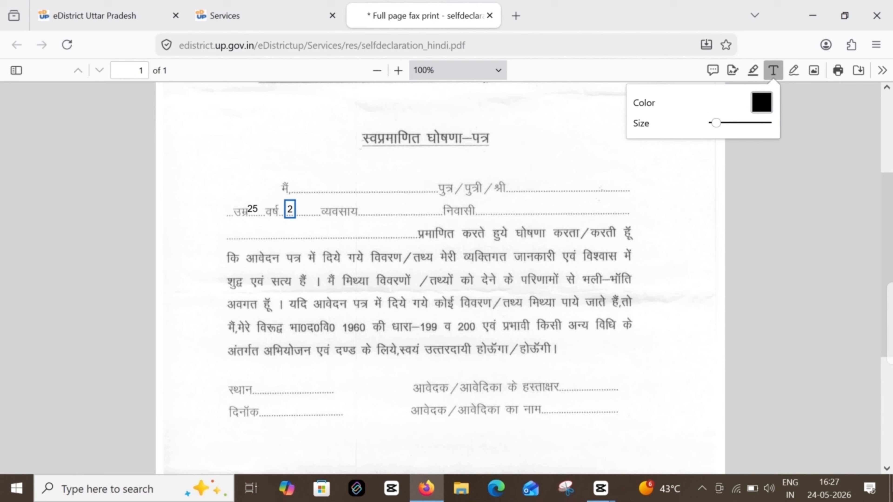
{"action": "type", "text": "002"}
{"action": "left_click", "coordinate": [399, 207]}
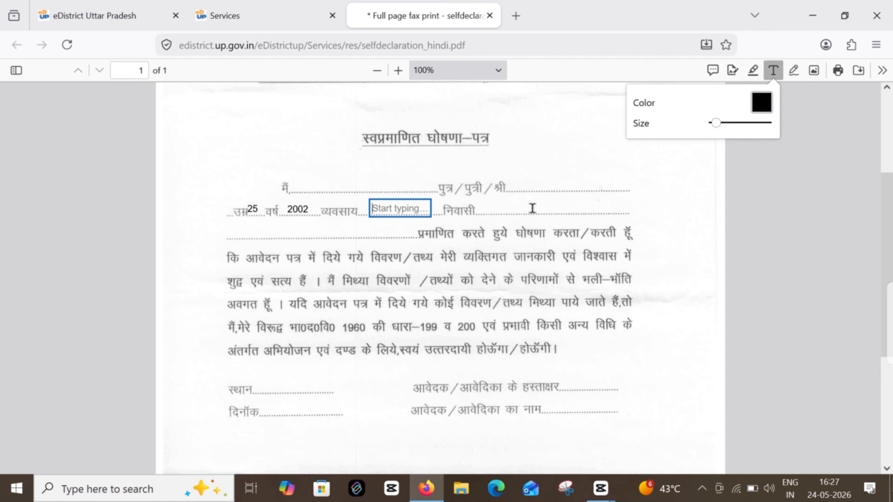
Step: Try placing text boxes in the residence, address, place, date, signature and applicant-name blanks of the declaration form
{"action": "left_click", "coordinate": [502, 211]}
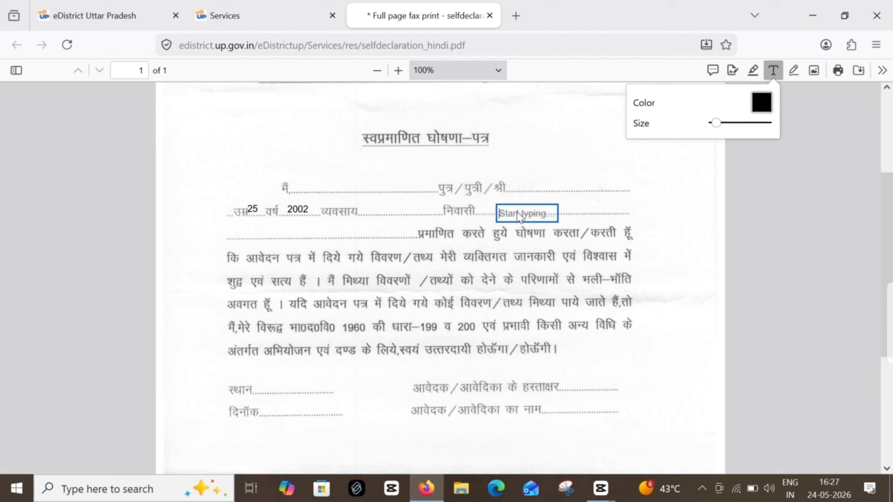
{"action": "left_click", "coordinate": [264, 235]}
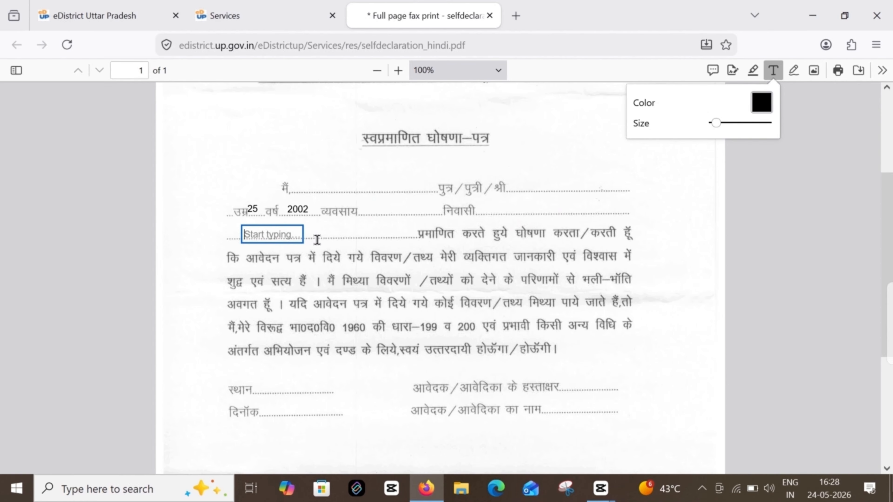
{"action": "scroll", "coordinate": [351, 241], "scroll_direction": "up", "scroll_amount": 2}
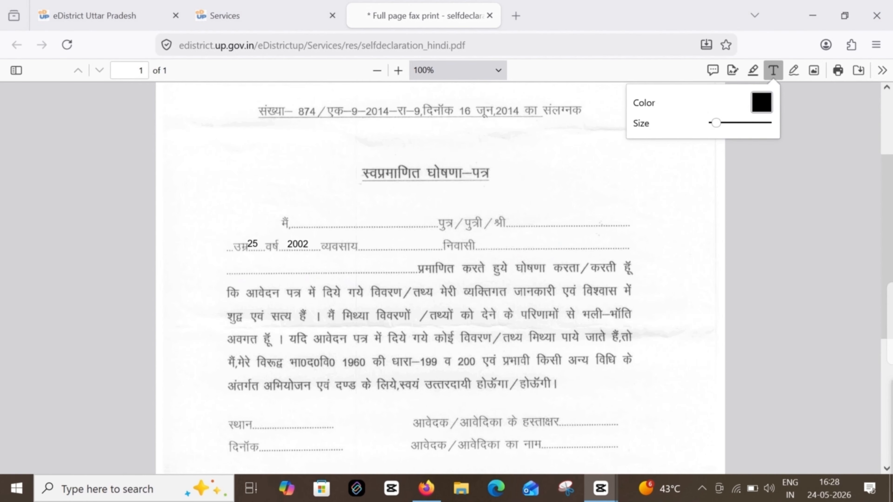
{"action": "left_click", "coordinate": [274, 419]}
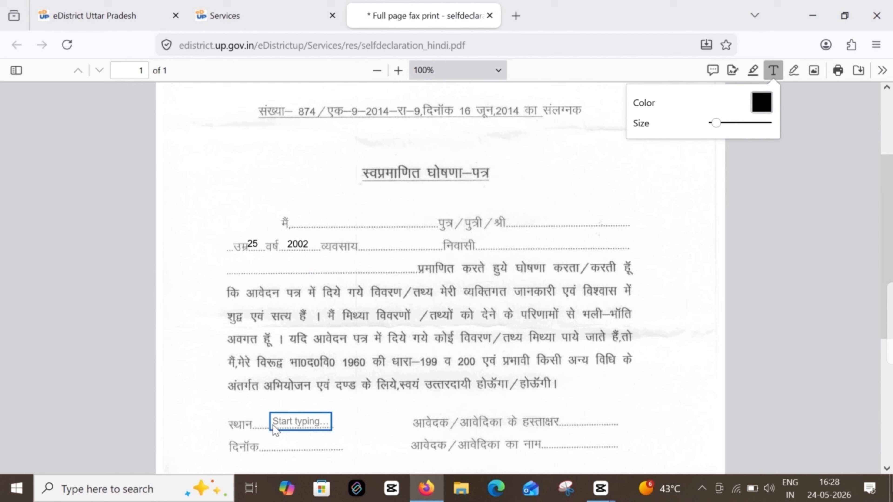
{"action": "left_click", "coordinate": [278, 446]}
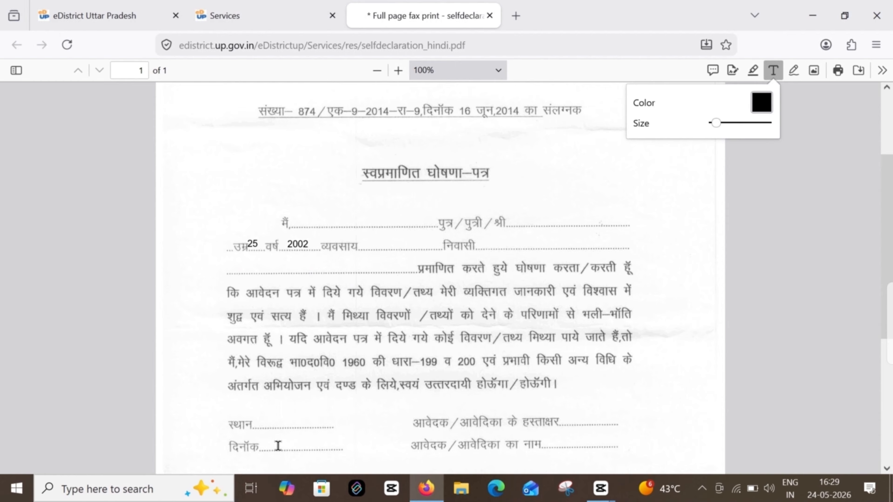
{"action": "left_click", "coordinate": [276, 446]}
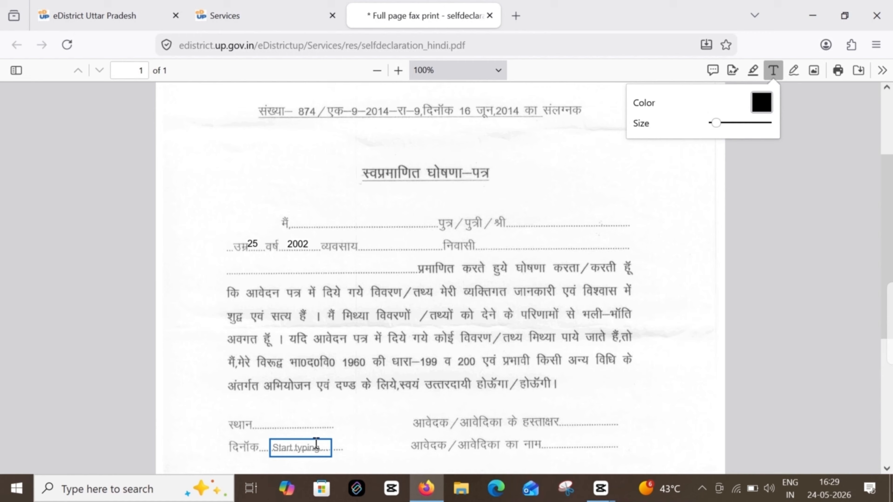
{"action": "left_click", "coordinate": [562, 422]}
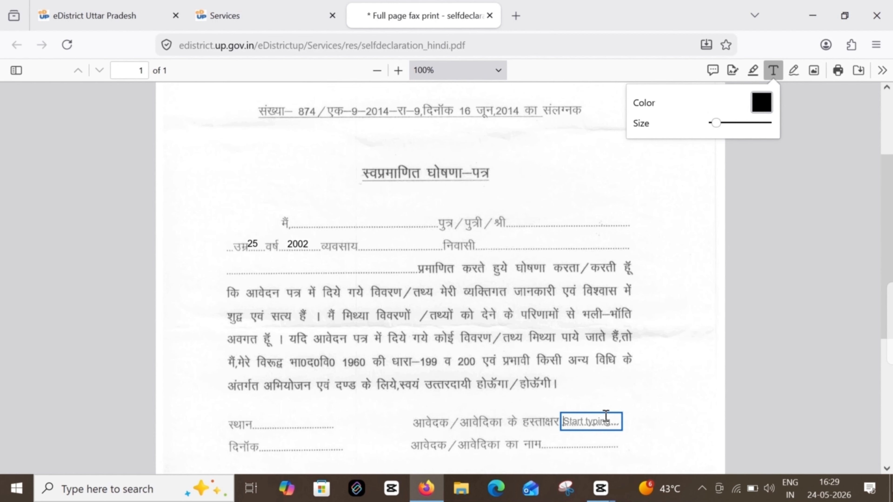
{"action": "left_click", "coordinate": [594, 441]}
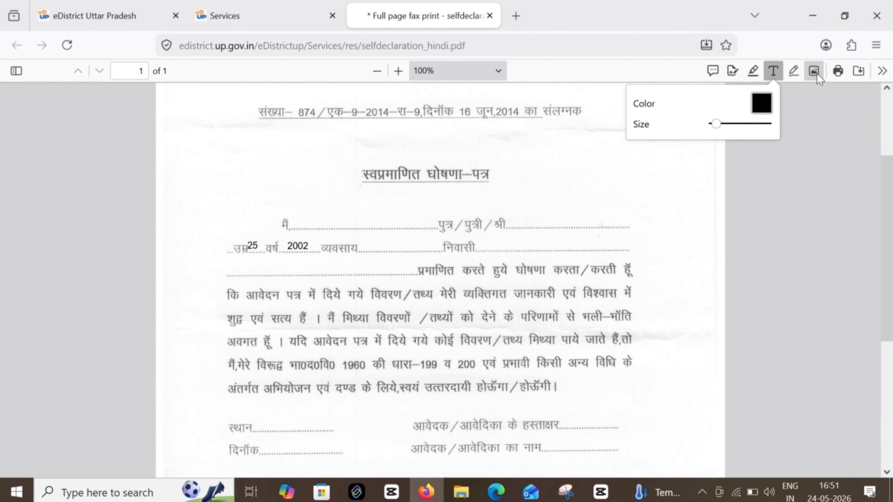
Step: Activate the PDF viewer's image tool and reduce the browser's page zoom by two levels
{"action": "left_click", "coordinate": [815, 72]}
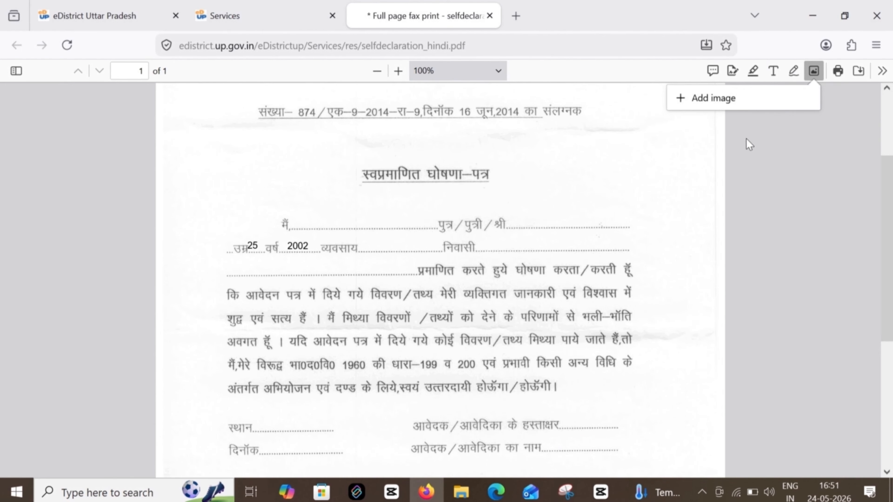
{"action": "left_click", "coordinate": [877, 45]}
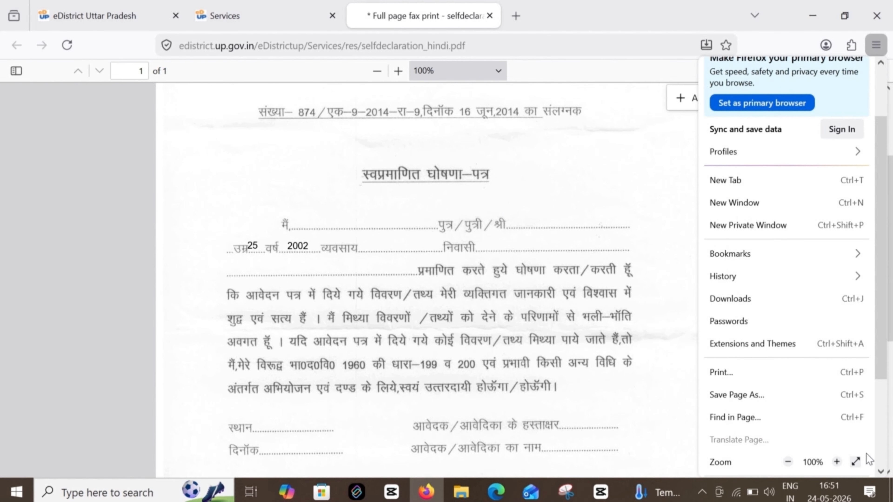
{"action": "left_click", "coordinate": [788, 462]}
{"action": "left_click", "coordinate": [788, 461]}
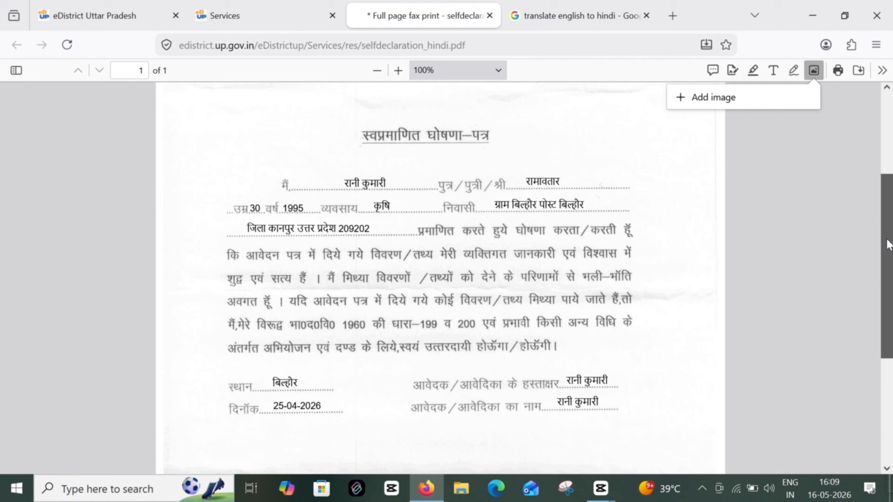
Step: Open the Snipping Tool and capture the filled declaration form from its reference line down to the signature and date lines
{"action": "left_click", "coordinate": [9, 497]}
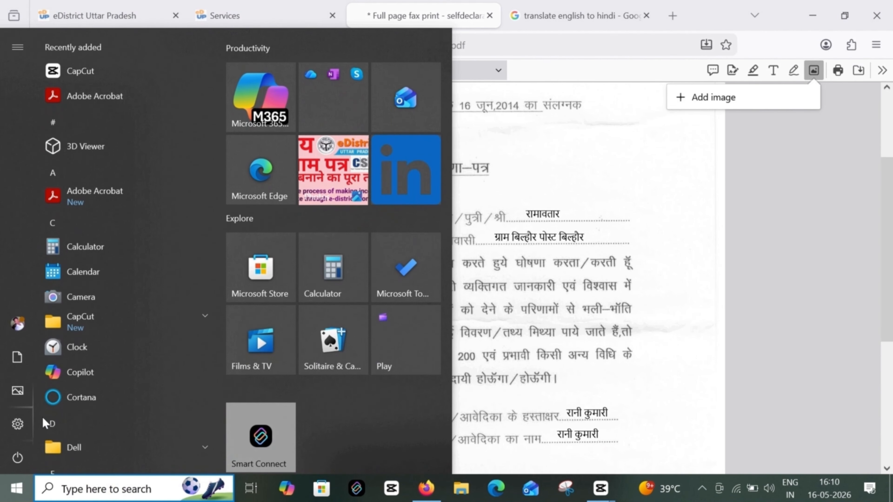
{"action": "left_click", "coordinate": [93, 496]}
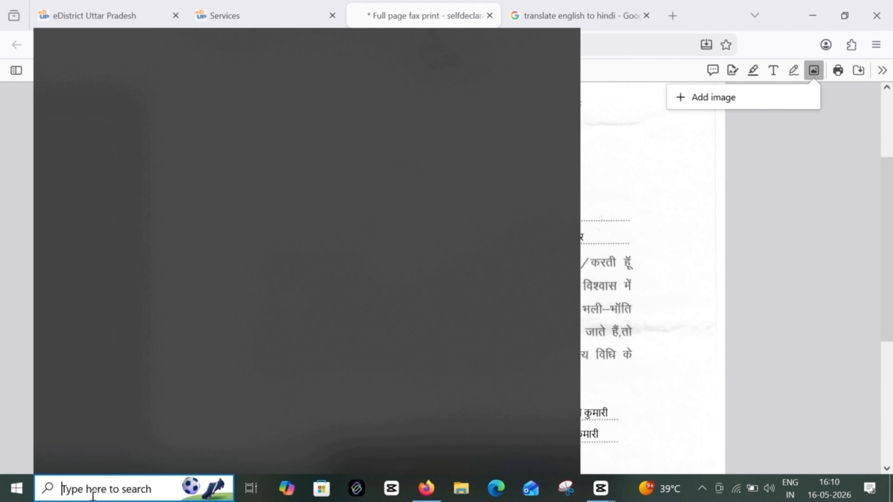
{"action": "type", "text": "spi"}
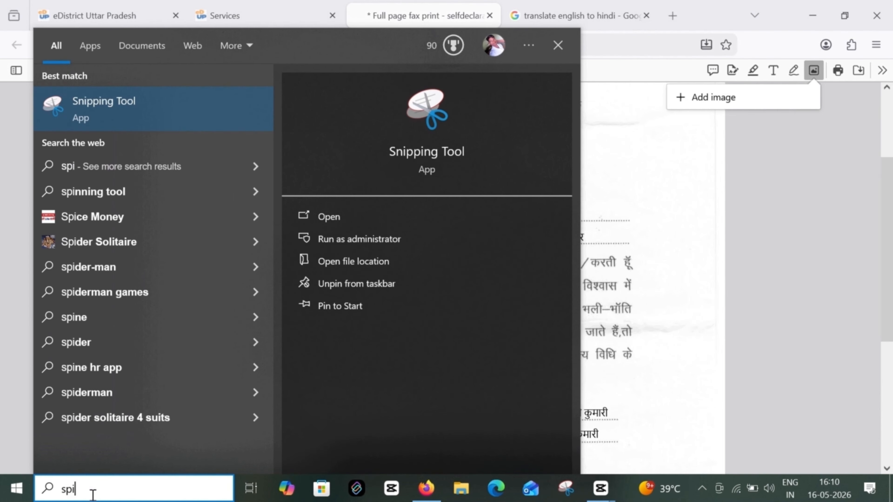
{"action": "type", "text": "n"}
{"action": "left_click", "coordinate": [125, 121]}
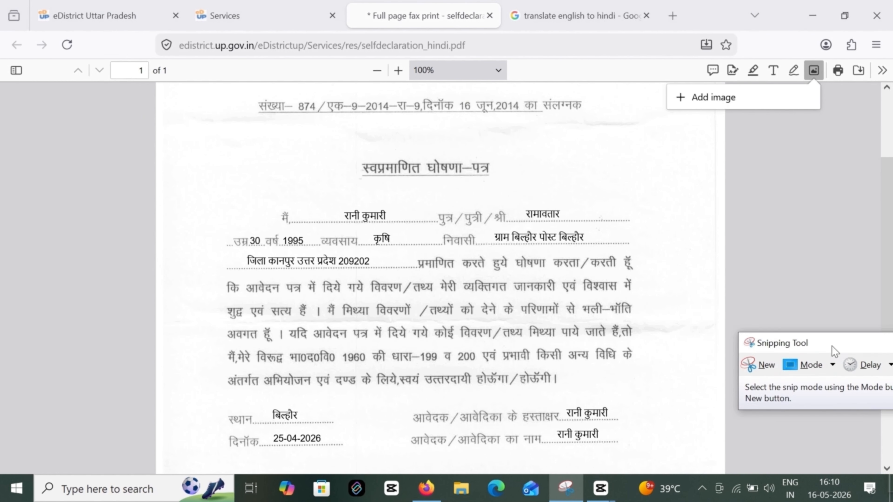
{"action": "left_click", "coordinate": [758, 366]}
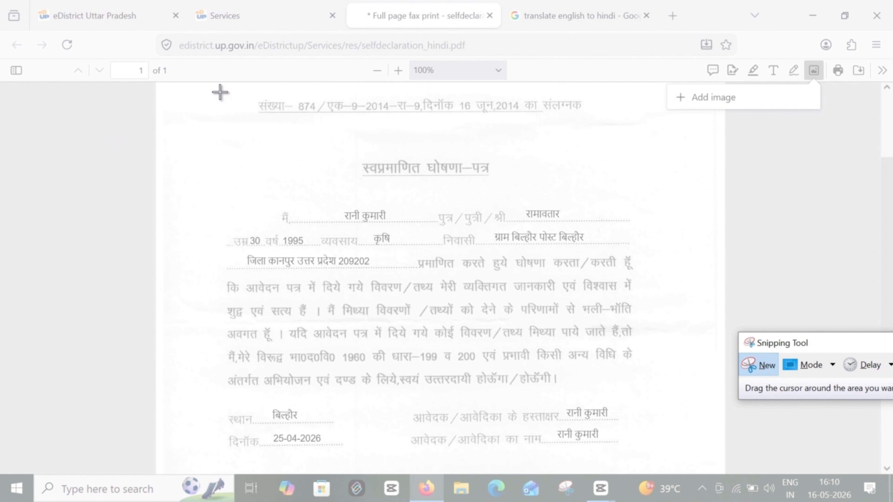
{"action": "left_click_drag", "start_coordinate": [215, 84], "coordinate": [665, 465]}
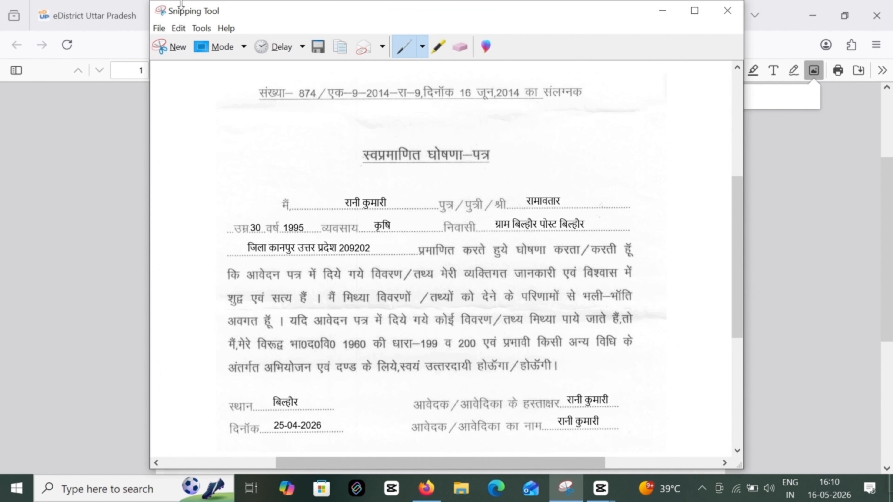
Step: Save the snip as a PNG named declaratiom33 in Downloads
{"action": "left_click", "coordinate": [319, 48]}
{"action": "type", "text": "declarat"}
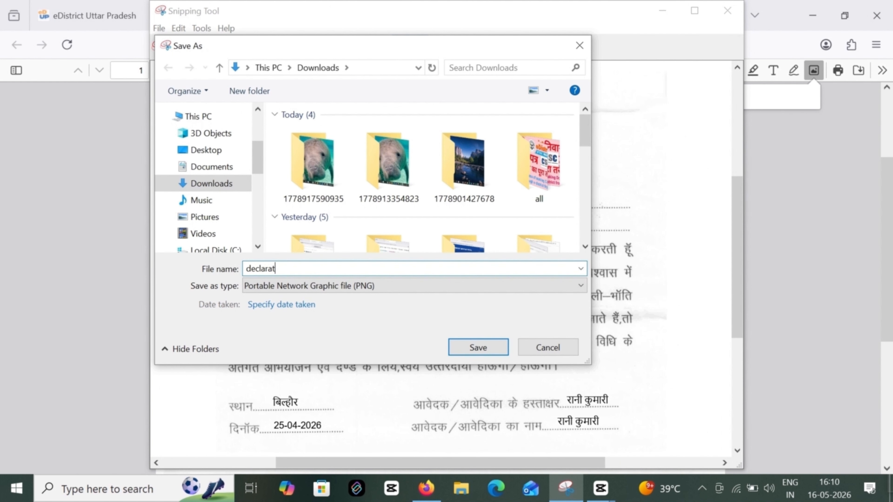
{"action": "type", "text": "iom33"}
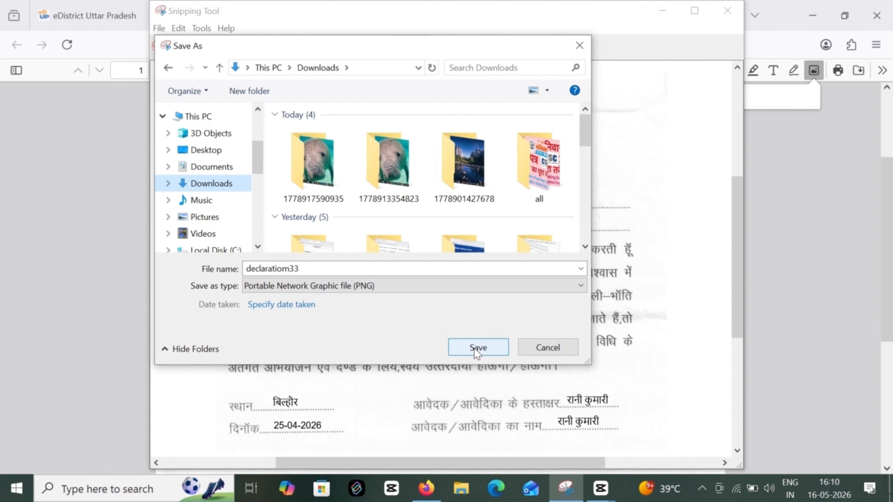
{"action": "left_click", "coordinate": [478, 348]}
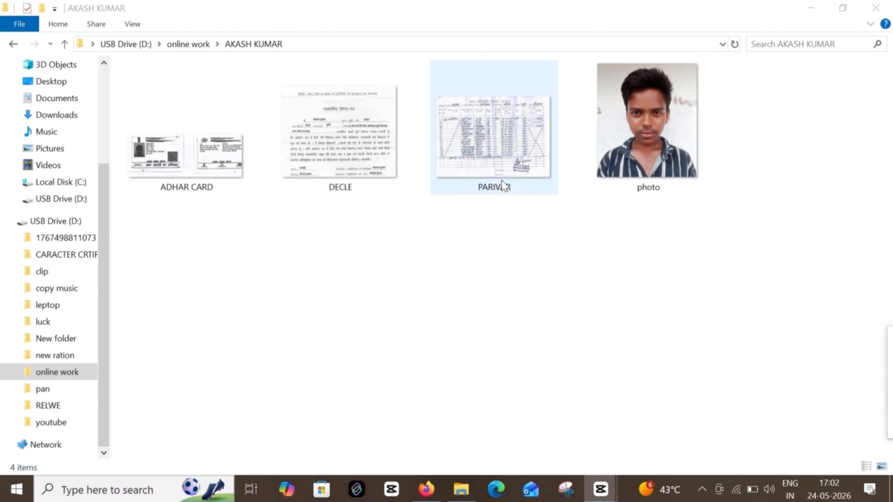
Step: Check the file size of the frthf declaration image in the Downloads folder
{"action": "double_click", "coordinate": [217, 169]}
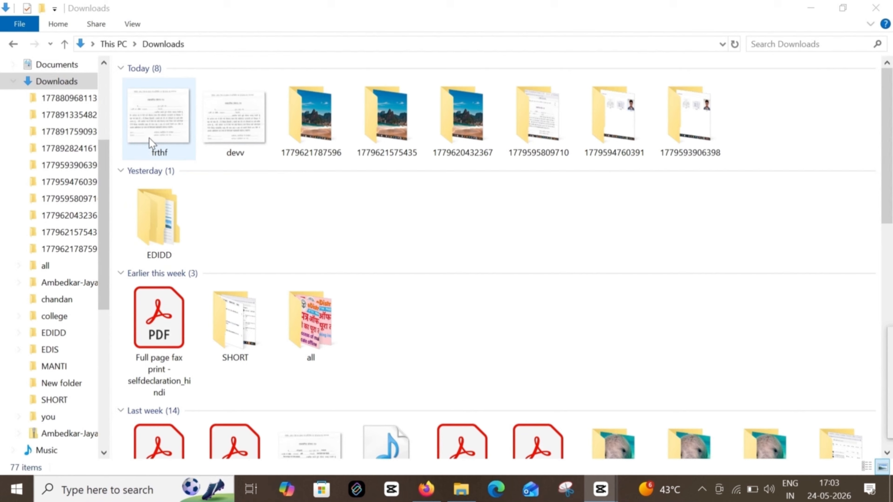
{"action": "left_click", "coordinate": [158, 134]}
{"action": "right_click", "coordinate": [157, 134]}
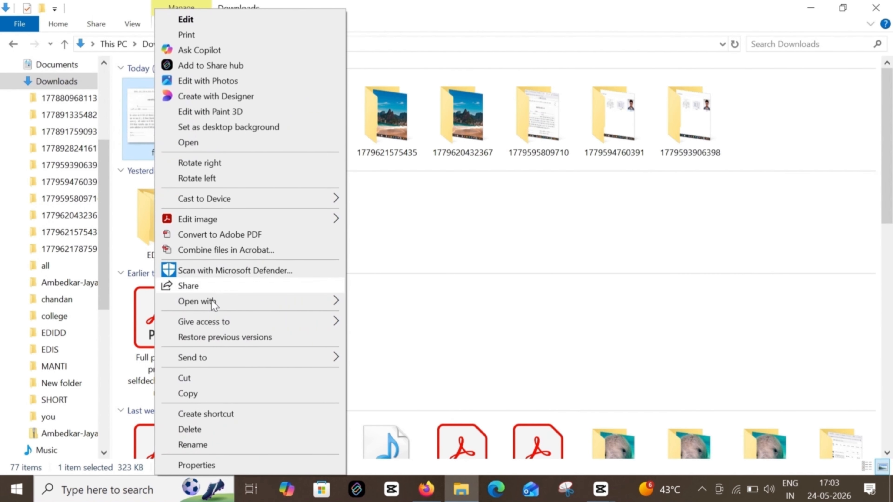
{"action": "left_click", "coordinate": [199, 463]}
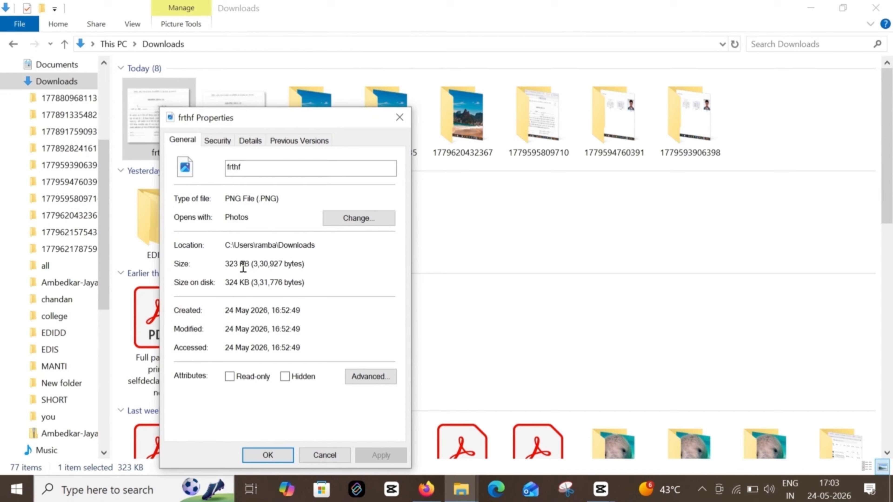
{"action": "left_click_drag", "start_coordinate": [244, 264], "coordinate": [225, 264]}
{"action": "left_click", "coordinate": [272, 454]}
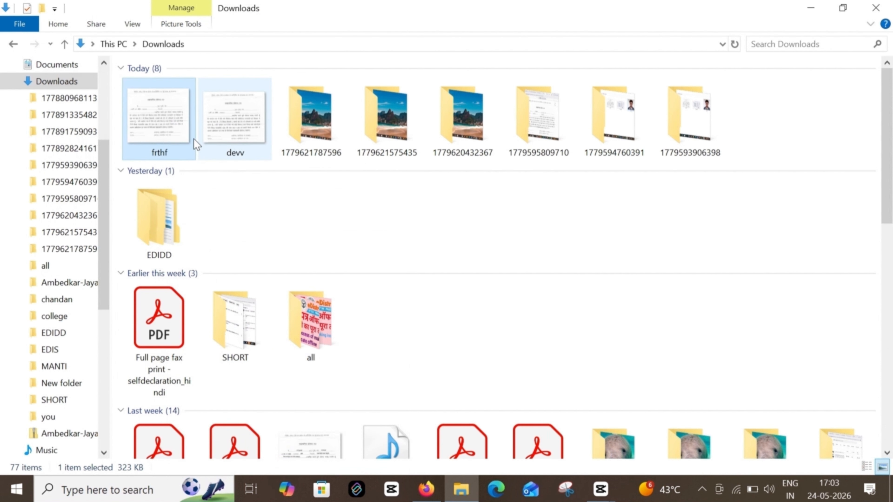
Step: Open the frthf declaration image from Downloads in Paint
{"action": "right_click", "coordinate": [179, 130]}
{"action": "mouse_move", "coordinate": [252, 303]}
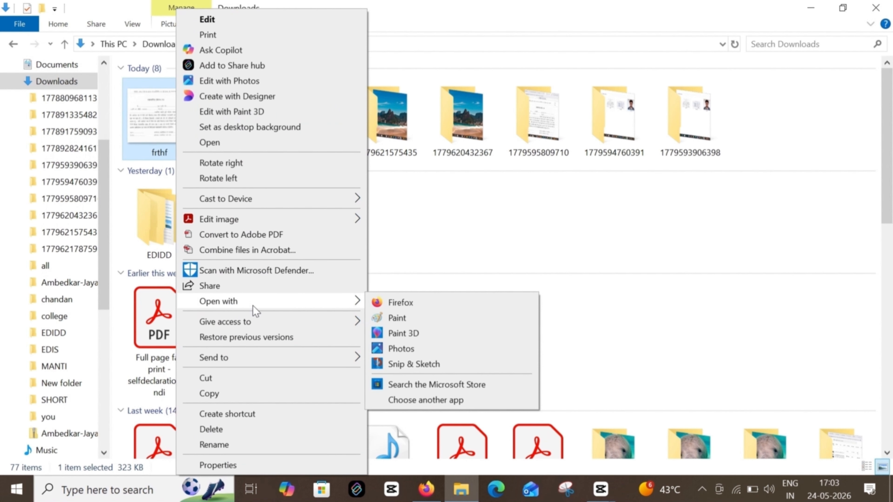
{"action": "left_click", "coordinate": [404, 320]}
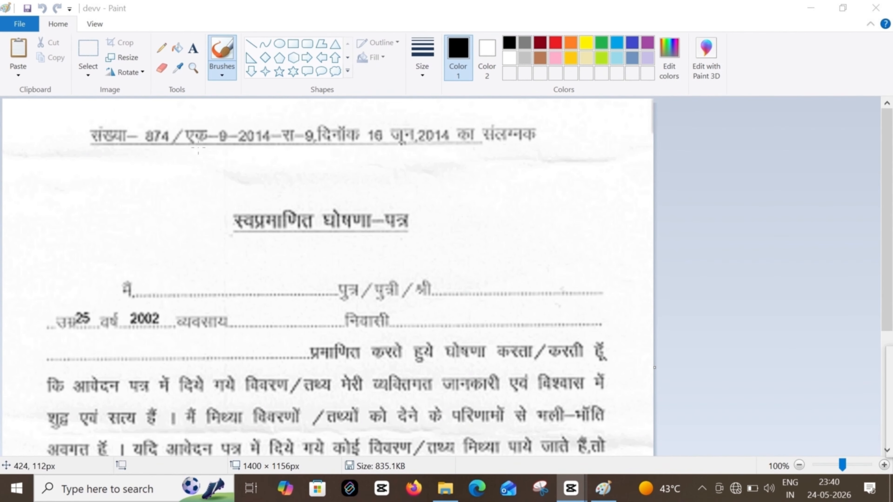
Step: Resize the declaration image to 50 percent horizontally and vertically with the aspect ratio maintained, and save it
{"action": "left_click", "coordinate": [129, 56]}
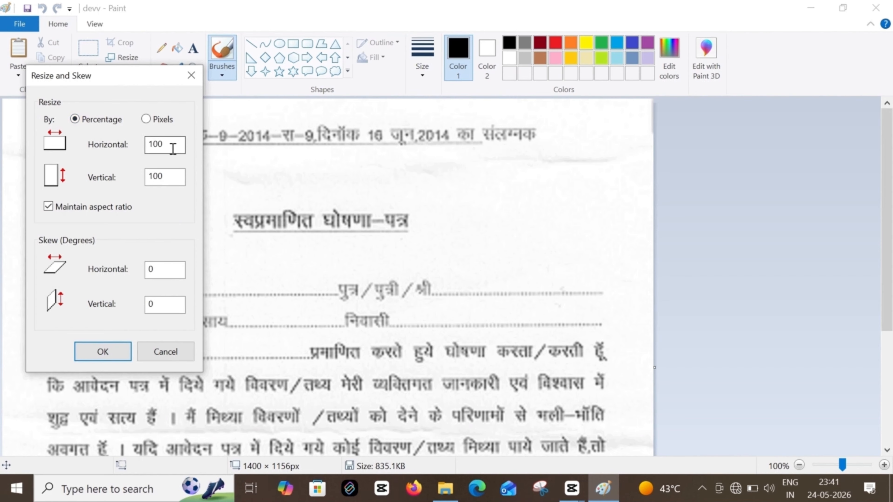
{"action": "left_click_drag", "start_coordinate": [173, 147], "coordinate": [126, 156]}
{"action": "type", "text": "50"}
{"action": "left_click", "coordinate": [104, 353]}
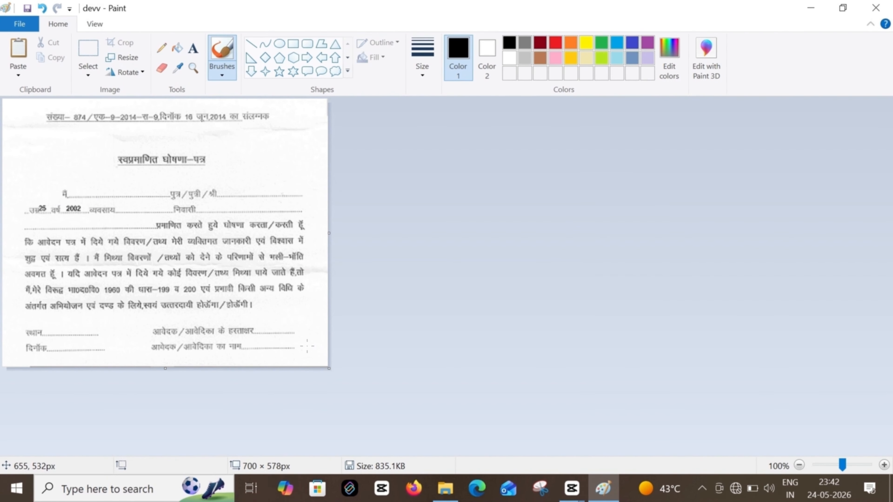
{"action": "key", "text": "ctrl+s"}
Step: Shrink the declaration image by a further 50 percent in both directions and save it again
{"action": "left_click", "coordinate": [118, 58]}
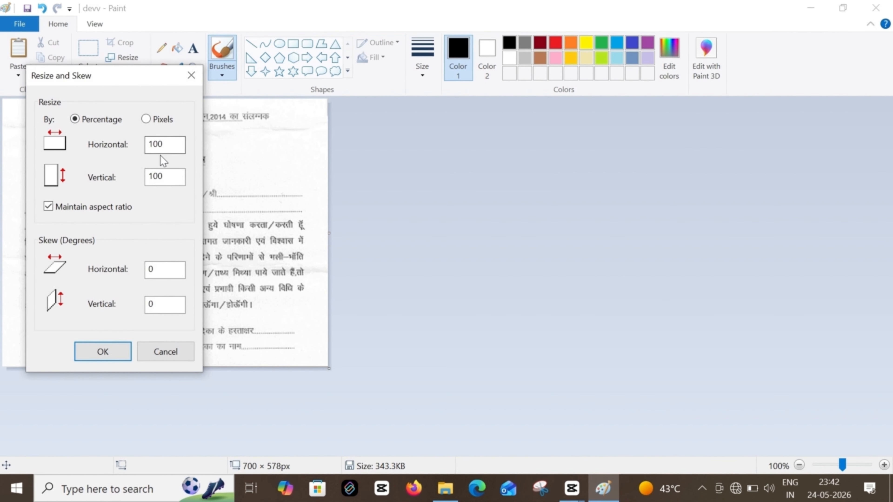
{"action": "left_click", "coordinate": [176, 145]}
{"action": "left_click_drag", "start_coordinate": [176, 145], "coordinate": [151, 144]}
{"action": "type", "text": "6"}
{"action": "key", "text": "BackSpace"}
{"action": "type", "text": "50"}
{"action": "left_click", "coordinate": [107, 355]}
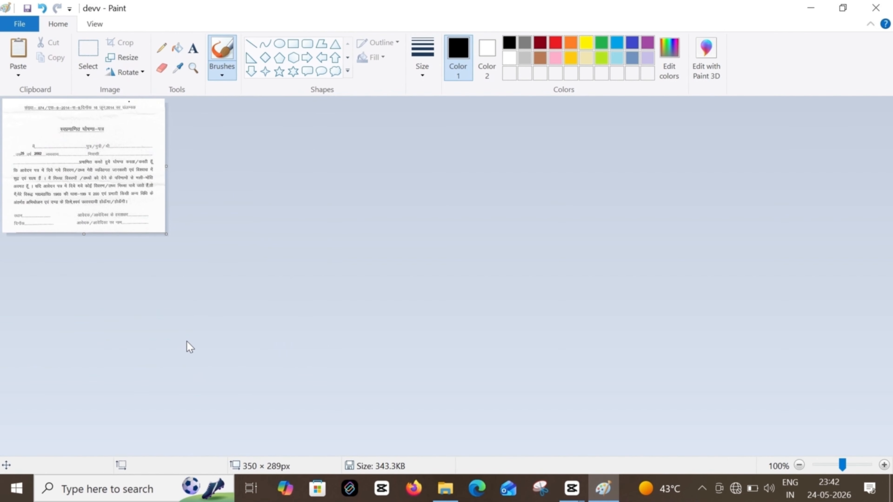
{"action": "key", "text": "ctrl+s"}
Step: Resize the declaration image to 90 percent in both directions and save the change
{"action": "left_click", "coordinate": [123, 57]}
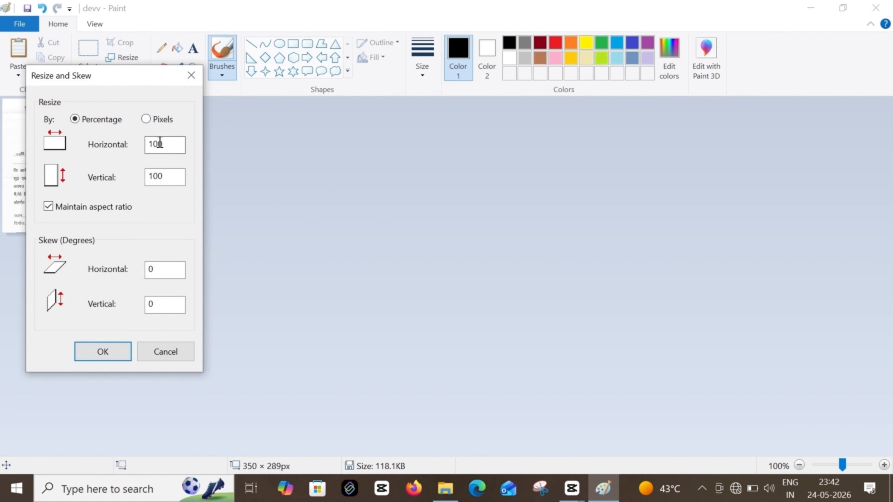
{"action": "left_click_drag", "start_coordinate": [172, 144], "coordinate": [144, 152]}
{"action": "key", "text": "BackSpace"}
{"action": "type", "text": "90"}
{"action": "left_click", "coordinate": [119, 353]}
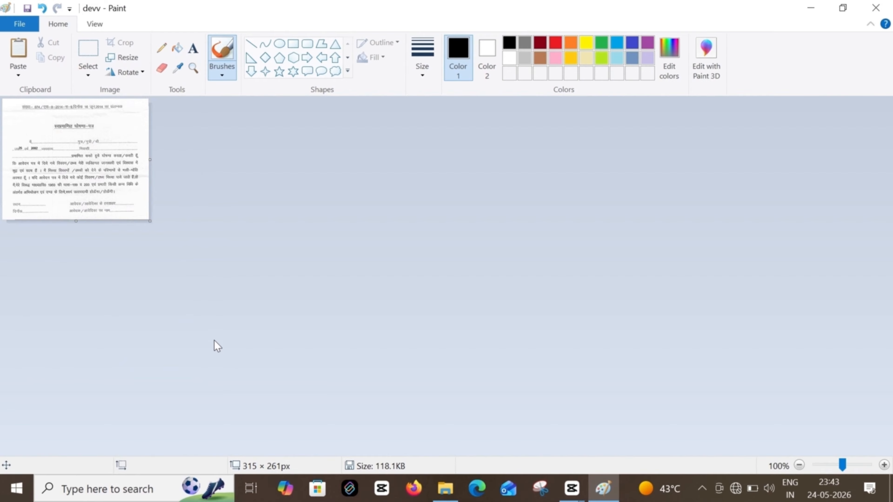
{"action": "key", "text": "ctrl+s"}
Step: Close the resize settings without changes and undo the earlier reductions of the declaration image
{"action": "left_click", "coordinate": [128, 58]}
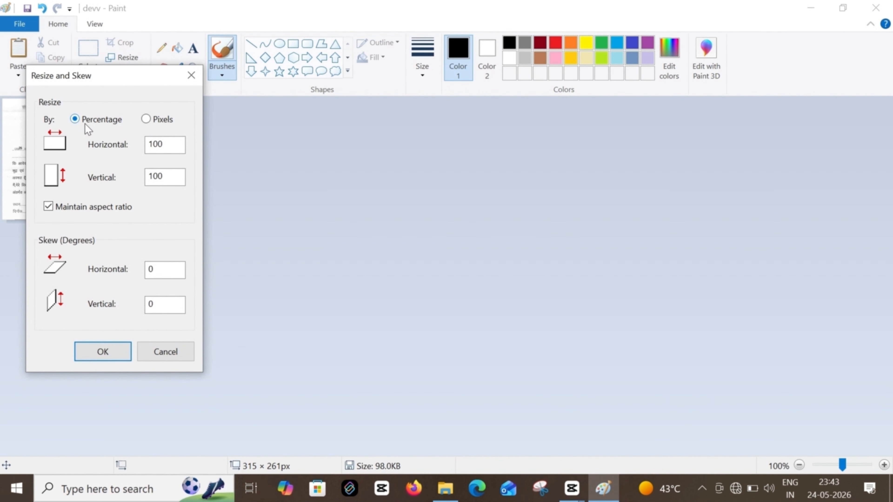
{"action": "left_click", "coordinate": [191, 75]}
{"action": "key", "text": "ctrl+z"}
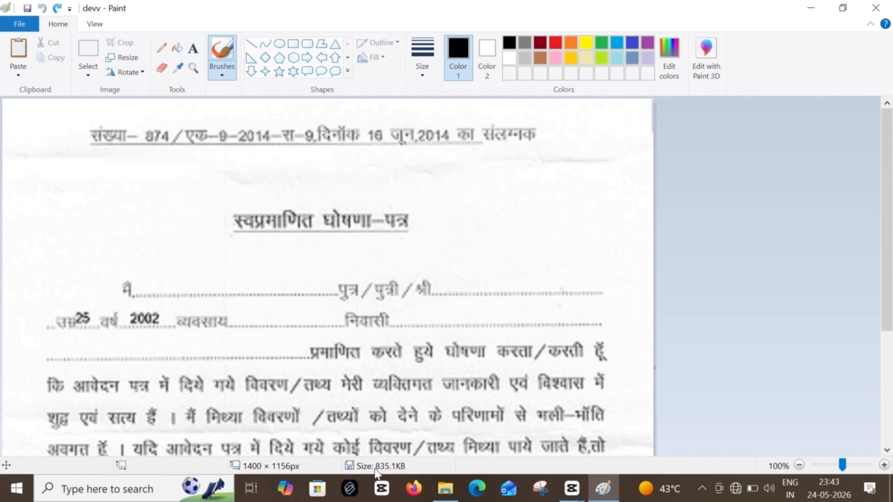
Step: Resize the declaration image by pixels to 700 horizontally with the aspect ratio maintained
{"action": "left_click", "coordinate": [129, 56]}
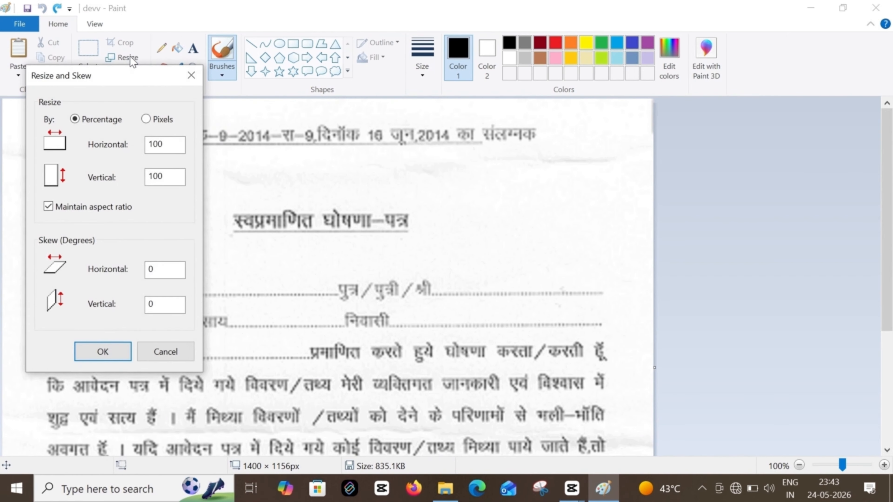
{"action": "left_click", "coordinate": [147, 119]}
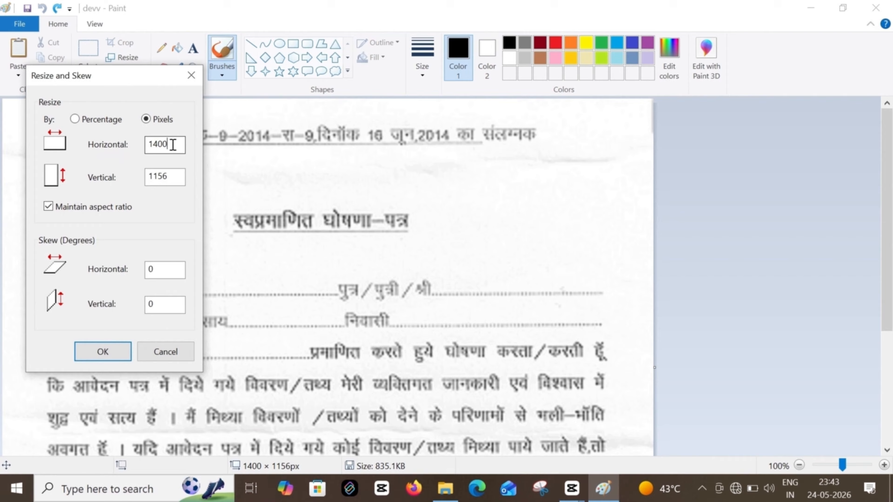
{"action": "left_click_drag", "start_coordinate": [174, 144], "coordinate": [139, 145]}
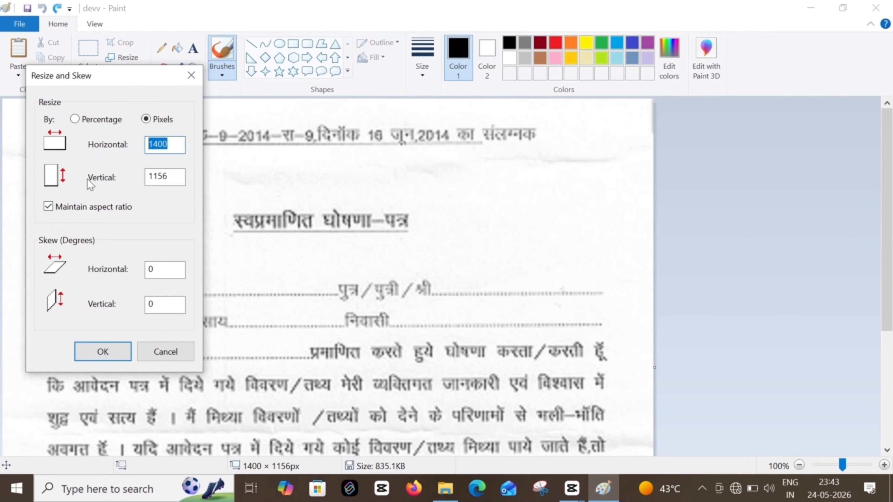
{"action": "left_click_drag", "start_coordinate": [171, 180], "coordinate": [131, 192]}
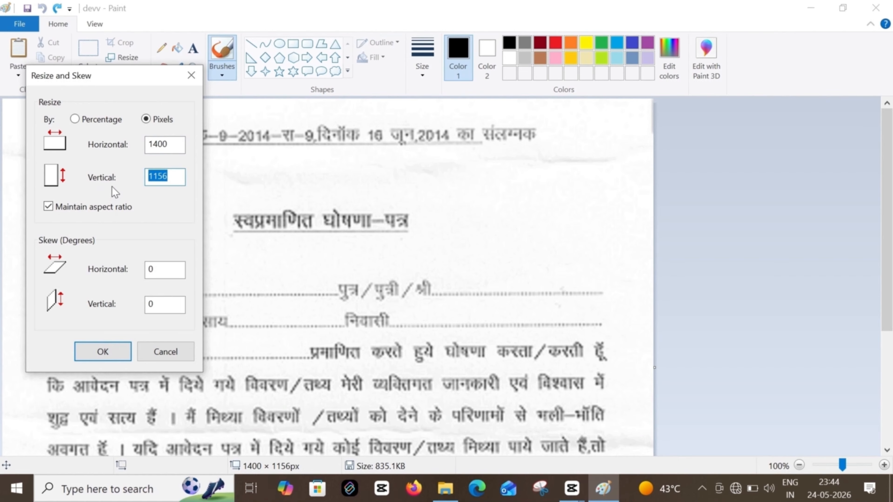
{"action": "left_click", "coordinate": [49, 207]}
{"action": "left_click_drag", "start_coordinate": [171, 145], "coordinate": [147, 145]}
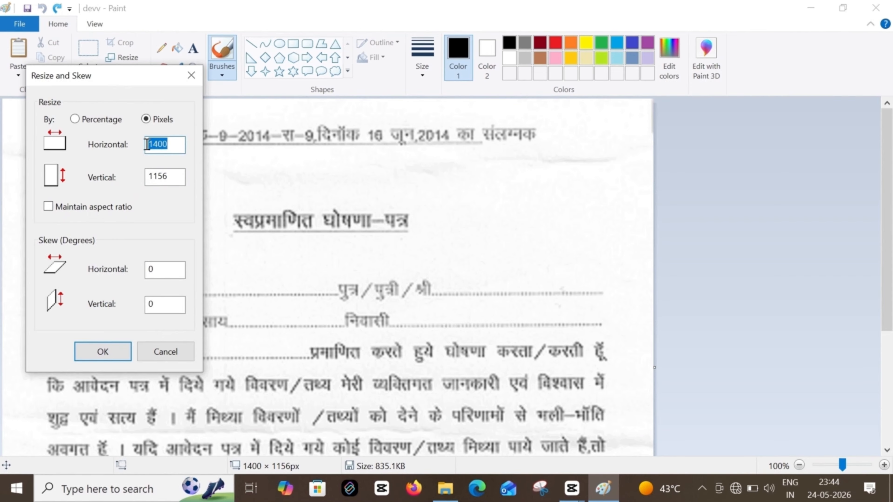
{"action": "left_click_drag", "start_coordinate": [175, 175], "coordinate": [147, 176]}
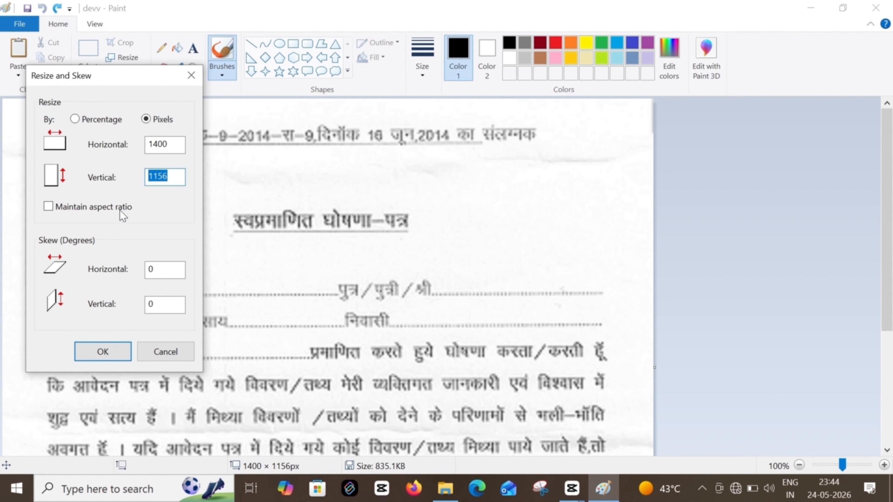
{"action": "left_click", "coordinate": [48, 207]}
{"action": "left_click_drag", "start_coordinate": [176, 144], "coordinate": [138, 148]}
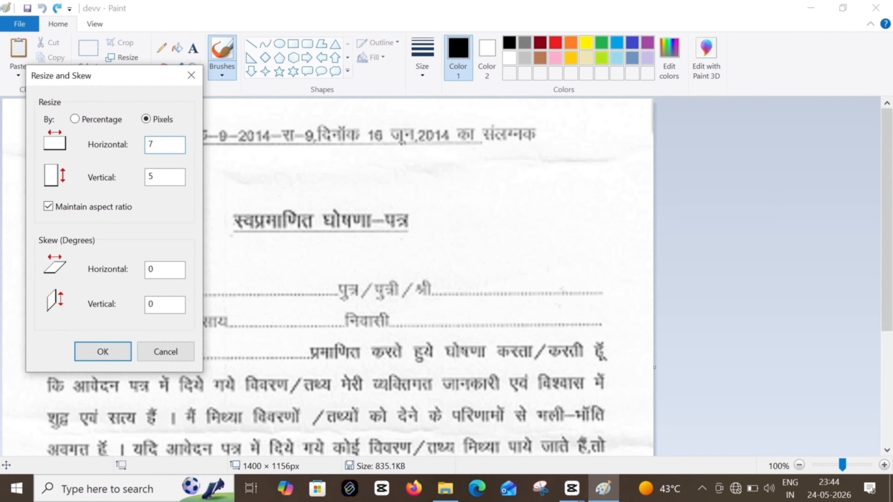
{"action": "type", "text": "00"}
{"action": "left_click", "coordinate": [114, 354]}
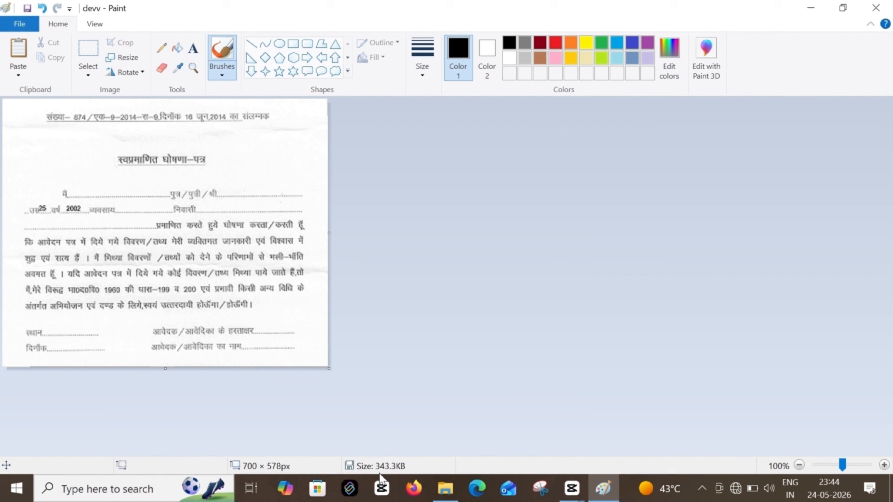
Step: Resize the declaration image by pixels to 350 horizontally with the aspect ratio maintained, and save it
{"action": "left_click", "coordinate": [135, 57]}
{"action": "left_click", "coordinate": [146, 119]}
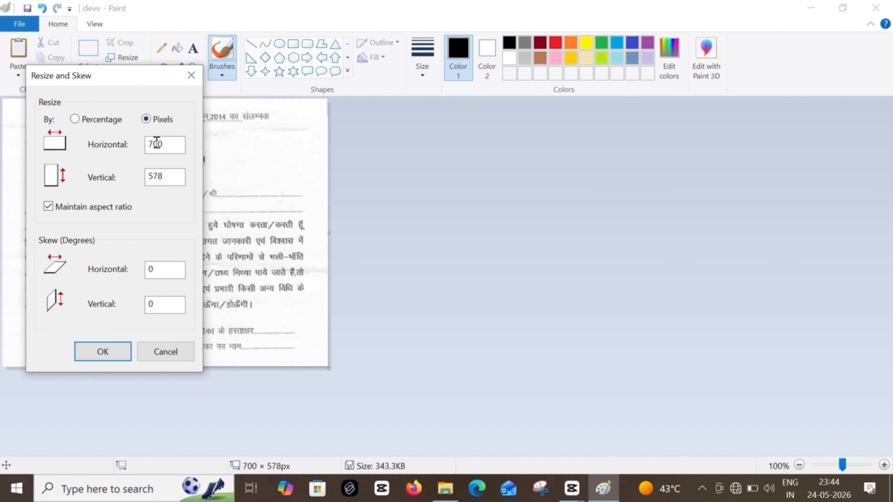
{"action": "left_click_drag", "start_coordinate": [177, 145], "coordinate": [143, 156]}
{"action": "type", "text": "350"}
{"action": "left_click", "coordinate": [111, 349]}
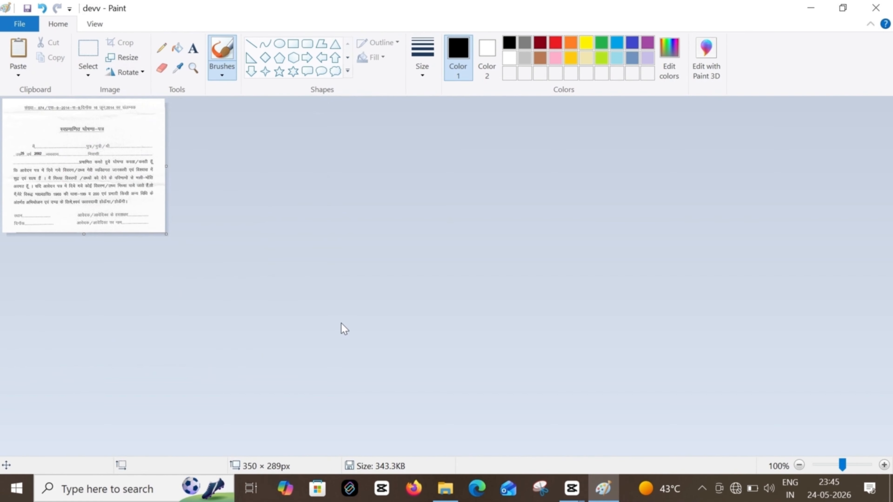
{"action": "key", "text": "ctrl+s"}
Step: Resize the declaration image once more by pixels, entering a new horizontal size with the aspect ratio maintained
{"action": "left_click", "coordinate": [123, 57]}
{"action": "left_click", "coordinate": [146, 119]}
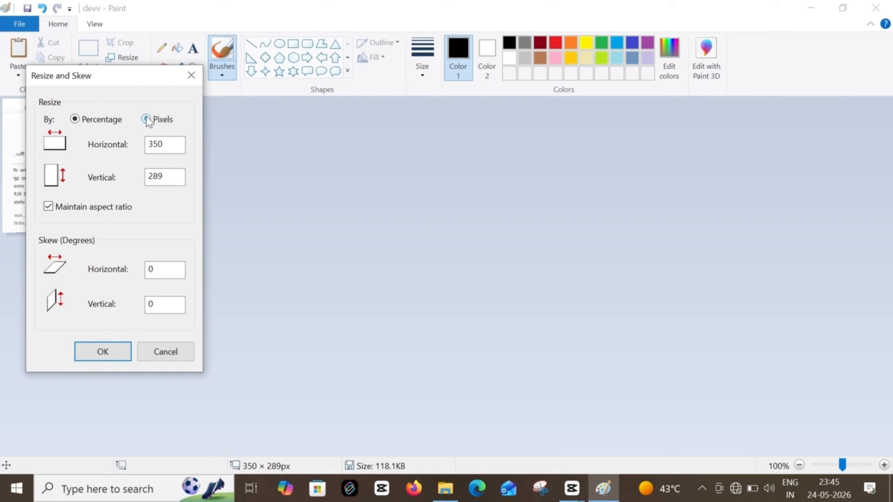
{"action": "left_click_drag", "start_coordinate": [173, 144], "coordinate": [137, 152]}
{"action": "type", "text": "3"}
{"action": "left_click", "coordinate": [103, 352]}
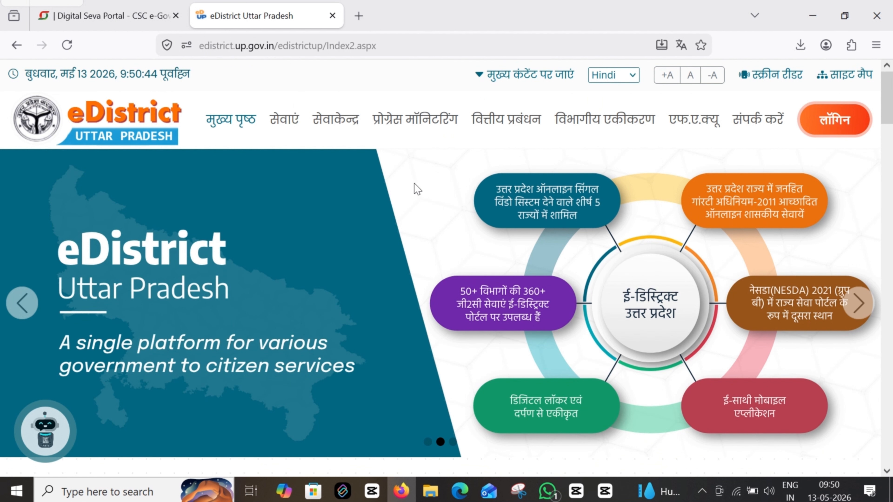
Step: Switch to the eDistrict Uttar Pradesh site in Firefox, open the ई-डिस्ट्रिक्ट लॉगिन page and choose Csc/eDistrict User as login type
{"action": "mouse_move", "coordinate": [839, 119]}
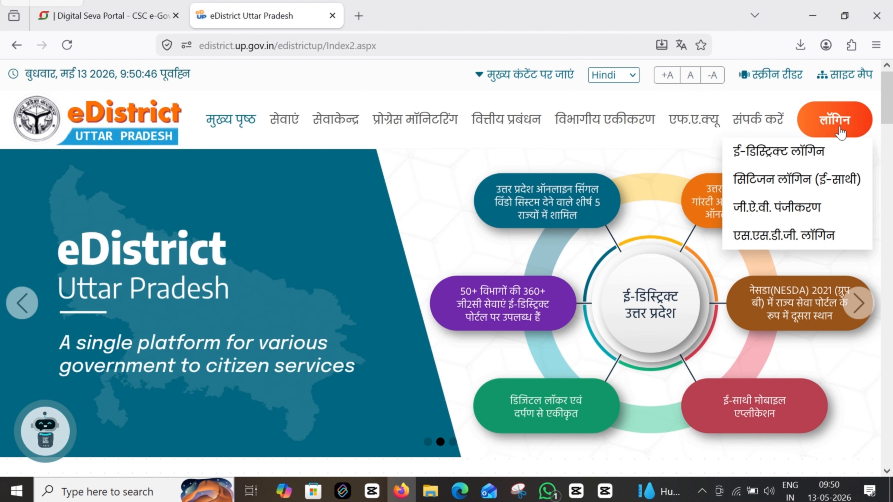
{"action": "left_click", "coordinate": [792, 152]}
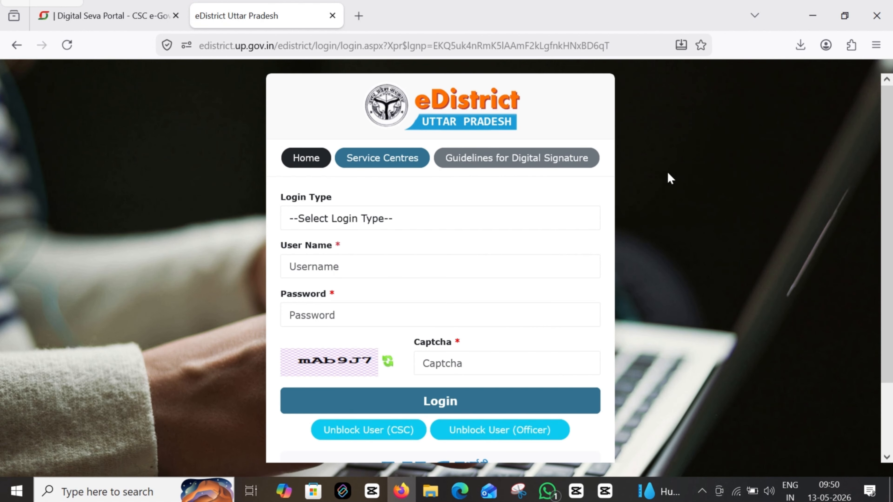
{"action": "left_click", "coordinate": [355, 221]}
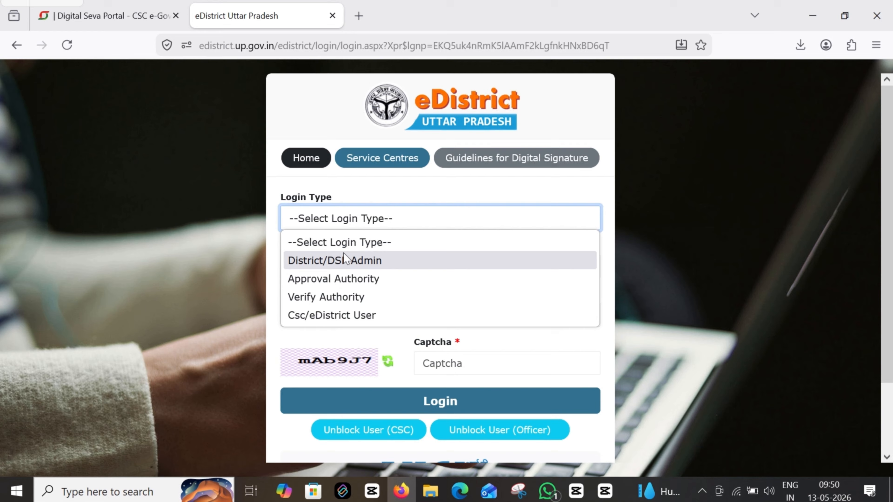
{"action": "left_click", "coordinate": [320, 320]}
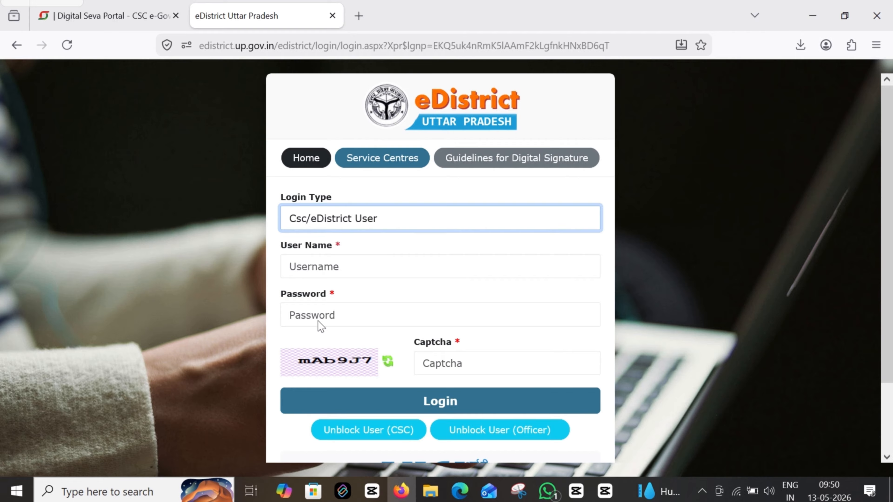
Step: Log in to the eDistrict portal by filling in the user name, account password and captcha
{"action": "left_click", "coordinate": [333, 267]}
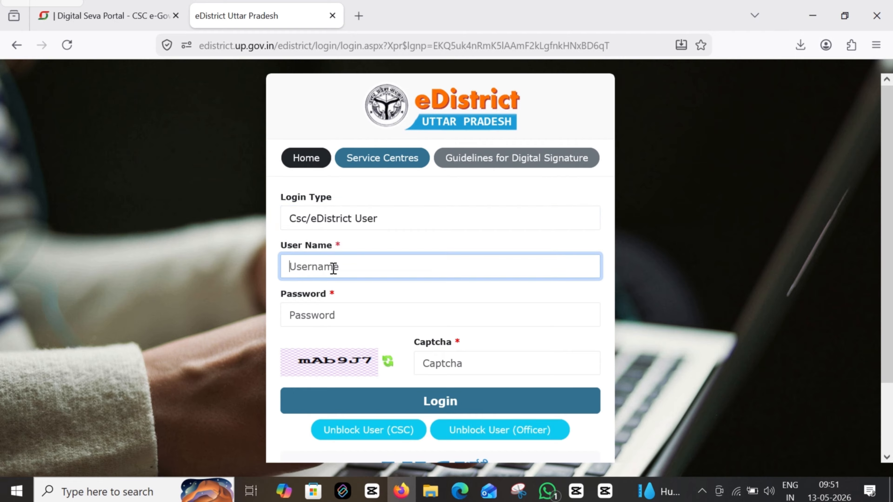
{"action": "left_click", "coordinate": [299, 315]}
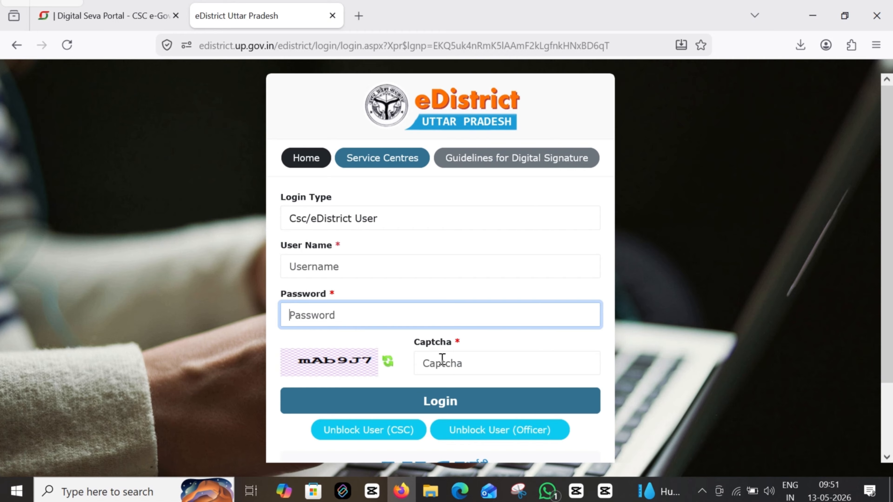
{"action": "left_click", "coordinate": [470, 363]}
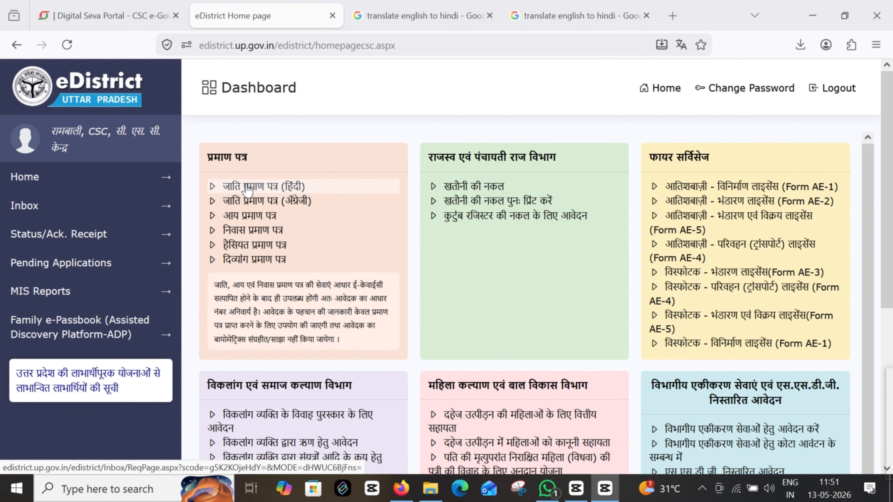
Step: Open the जाति प्रमाण पत्र (हिंदी) service and check the Aadhaar number and captcha fields of its e-KYC form
{"action": "left_click", "coordinate": [248, 190]}
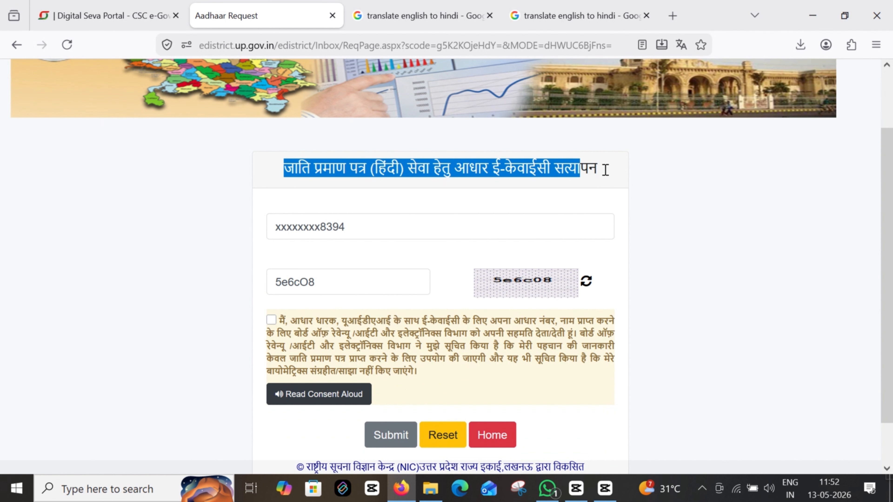
{"action": "left_click_drag", "start_coordinate": [605, 170], "coordinate": [540, 208]}
{"action": "left_click", "coordinate": [368, 221]}
{"action": "left_click_drag", "start_coordinate": [368, 221], "coordinate": [265, 235]}
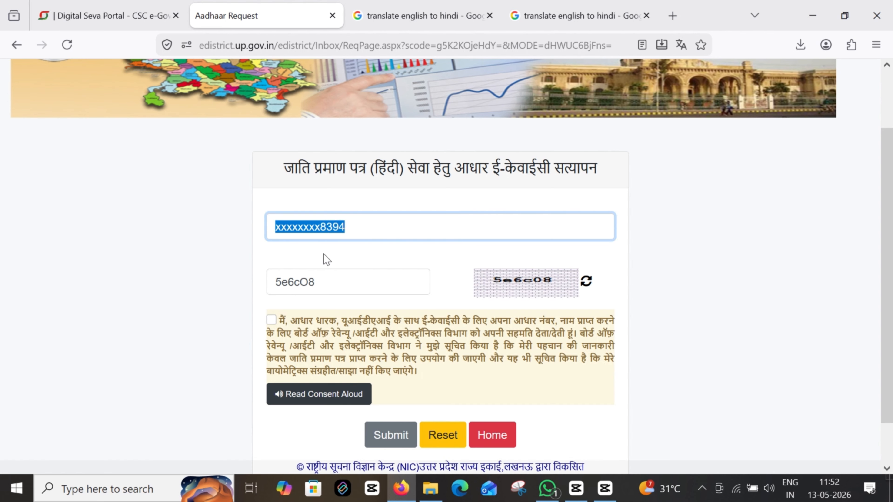
{"action": "left_click_drag", "start_coordinate": [325, 284], "coordinate": [265, 285]}
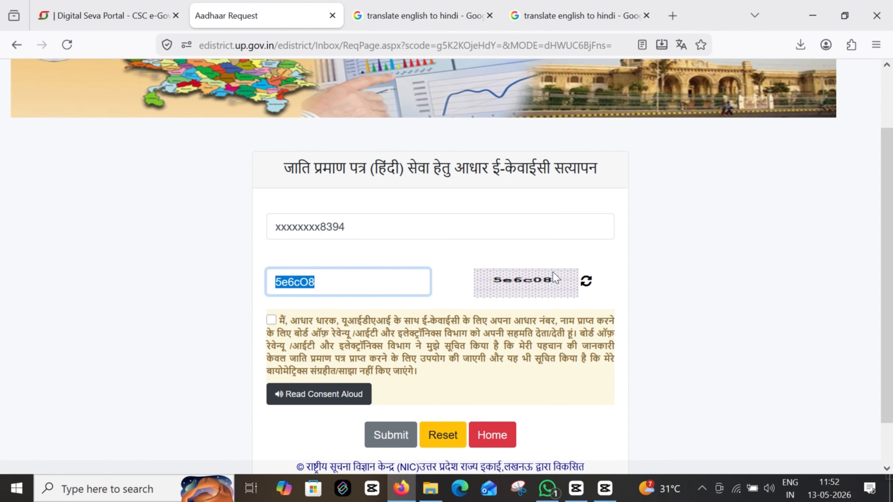
Step: Accept the Aadhaar e-KYC consent for the caste certificate service and submit the verification request
{"action": "left_click", "coordinate": [271, 320]}
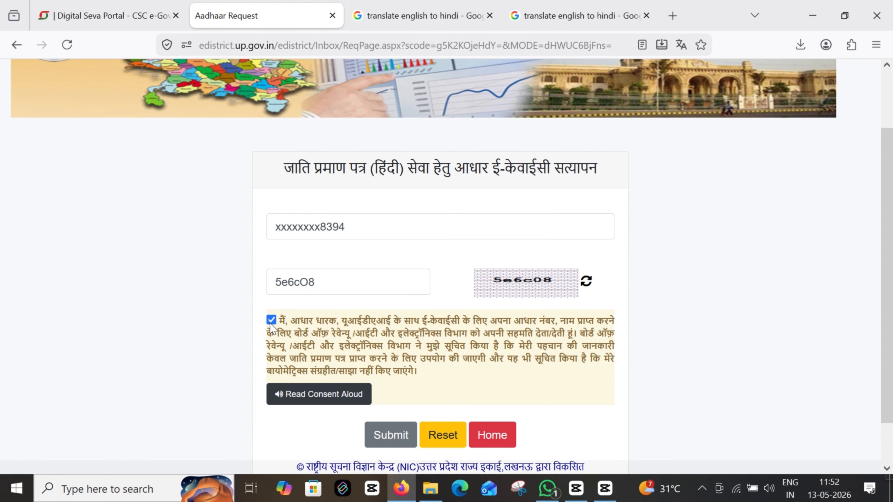
{"action": "scroll", "coordinate": [387, 345], "scroll_direction": "down", "scroll_amount": 2}
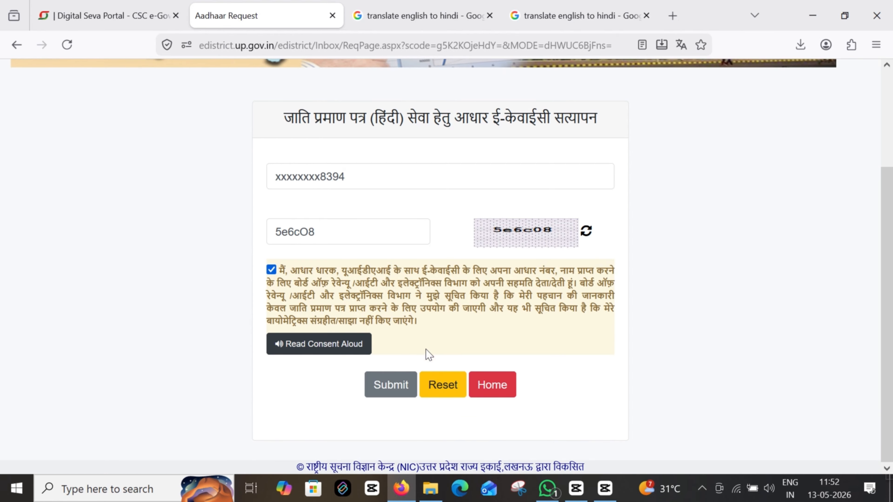
{"action": "left_click", "coordinate": [382, 385]}
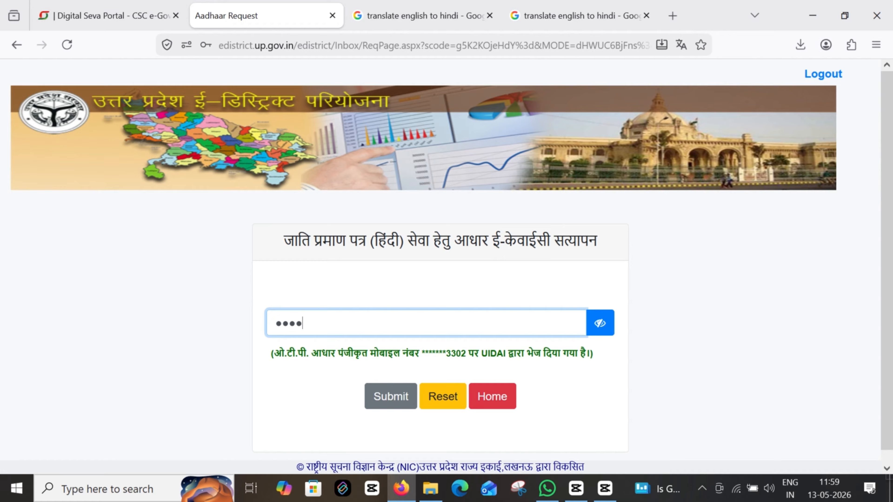
Step: Submit the Aadhaar OTP for the e-KYC verification and dismiss the family ID alert on the application form
{"action": "key", "text": "Return"}
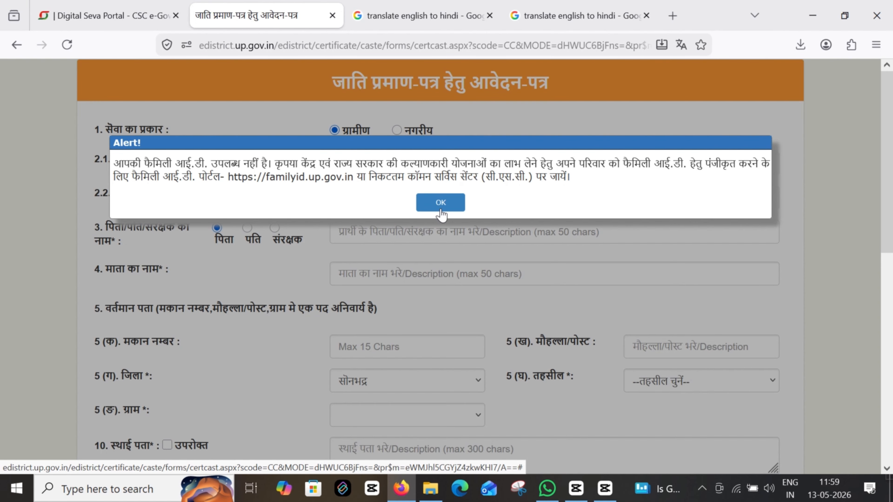
{"action": "left_click", "coordinate": [440, 203]}
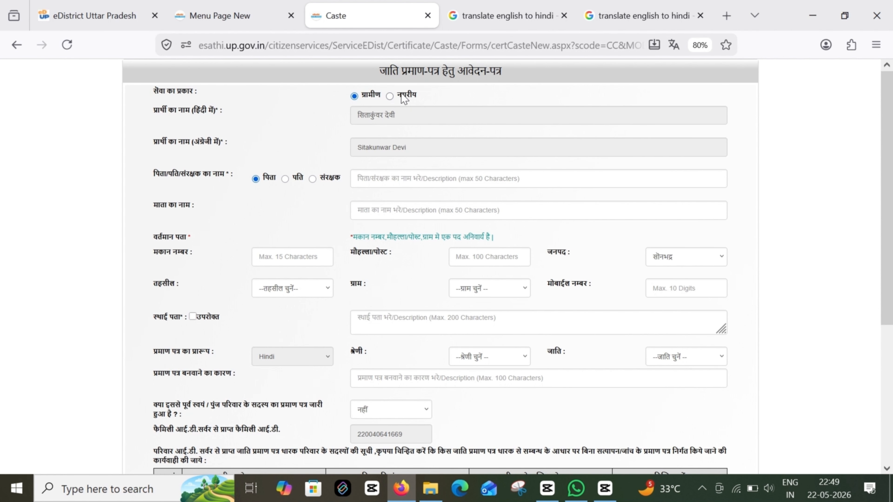
Step: Examine the service type, applicant name and father/husband/guardian fields of the caste certificate application form, enlarged to 90%
{"action": "key", "text": "ctrl+plus"}
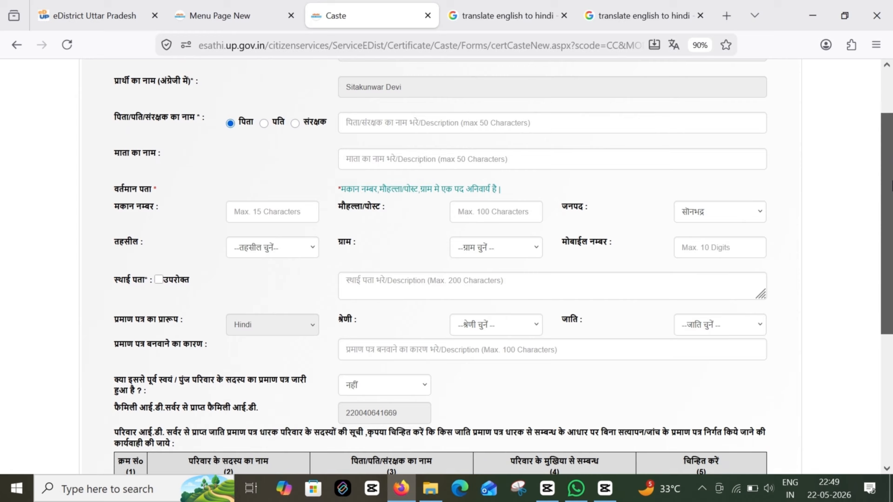
{"action": "scroll", "coordinate": [357, 117], "scroll_direction": "up", "scroll_amount": 2}
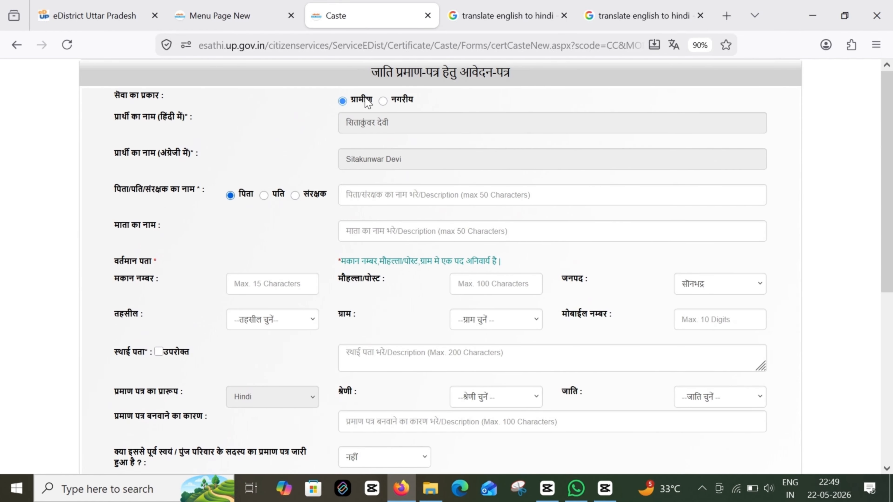
{"action": "left_click_drag", "start_coordinate": [359, 100], "coordinate": [424, 98]}
{"action": "left_click", "coordinate": [398, 123]}
{"action": "left_click_drag", "start_coordinate": [398, 123], "coordinate": [343, 123]}
{"action": "left_click_drag", "start_coordinate": [405, 159], "coordinate": [321, 162]}
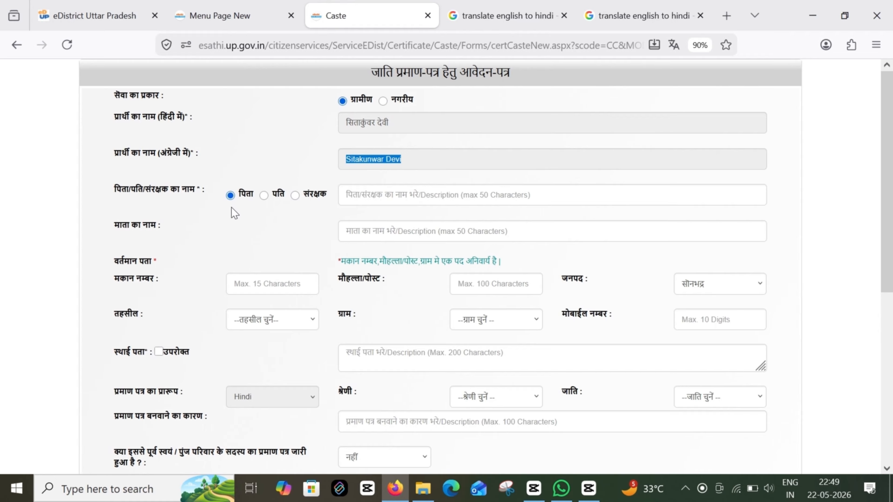
{"action": "left_click_drag", "start_coordinate": [235, 220], "coordinate": [276, 175]}
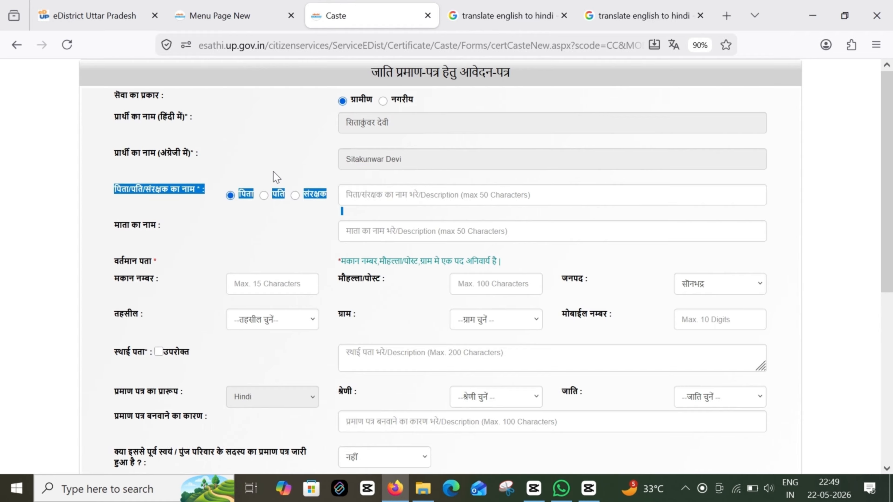
{"action": "left_click", "coordinate": [285, 224]}
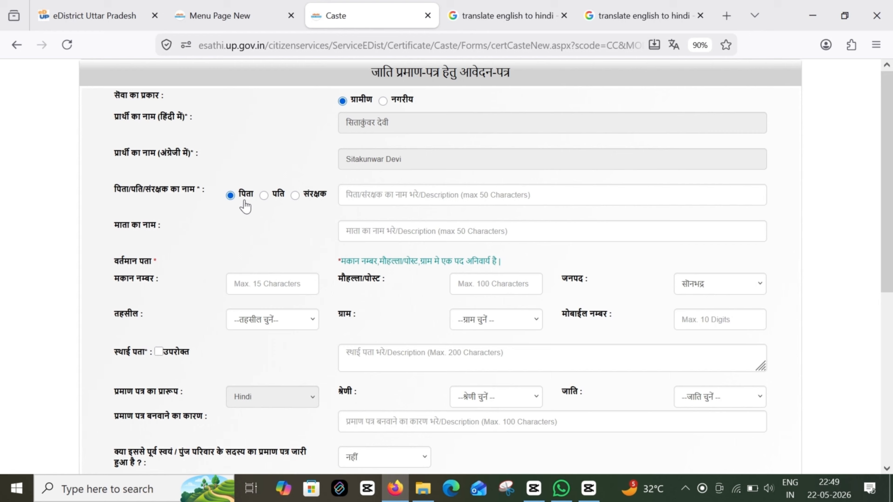
Step: Select पति as the relation, search Google for "translate english to hindi", and translate a person's name into Hindi and copy it
{"action": "left_click", "coordinate": [264, 196]}
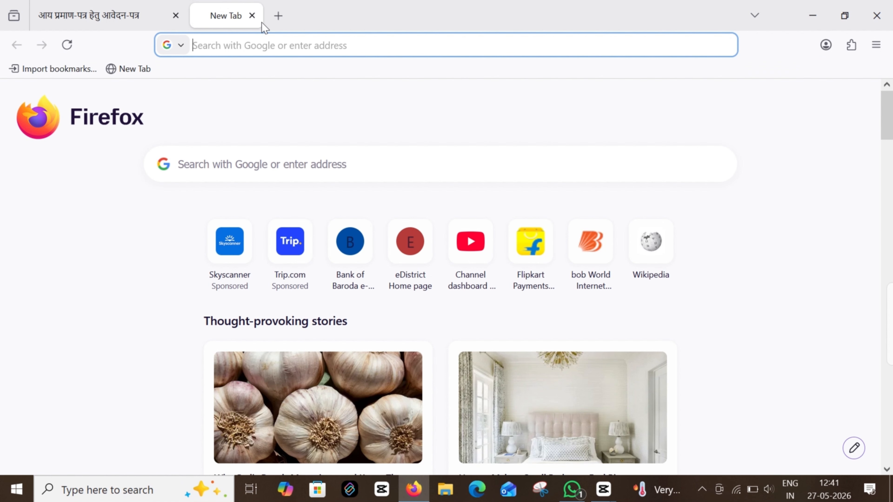
{"action": "left_click", "coordinate": [246, 46]}
{"action": "type", "text": "tra"}
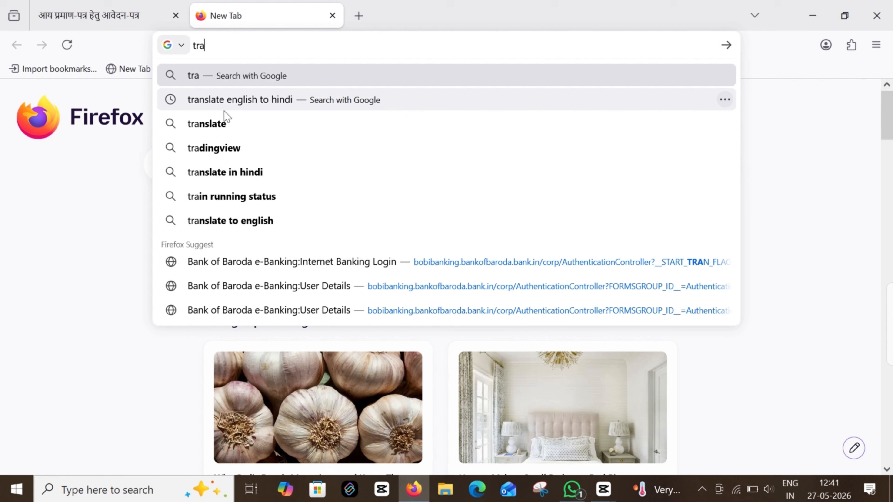
{"action": "left_click", "coordinate": [248, 105]}
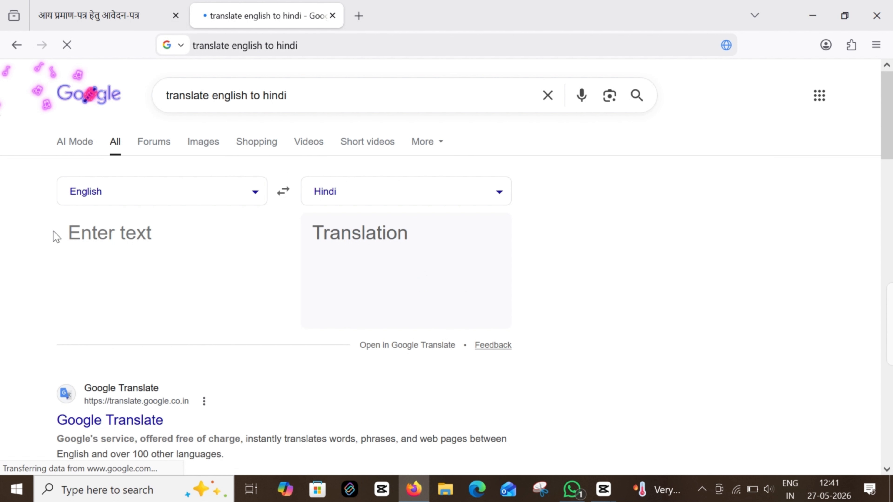
{"action": "left_click", "coordinate": [133, 234]}
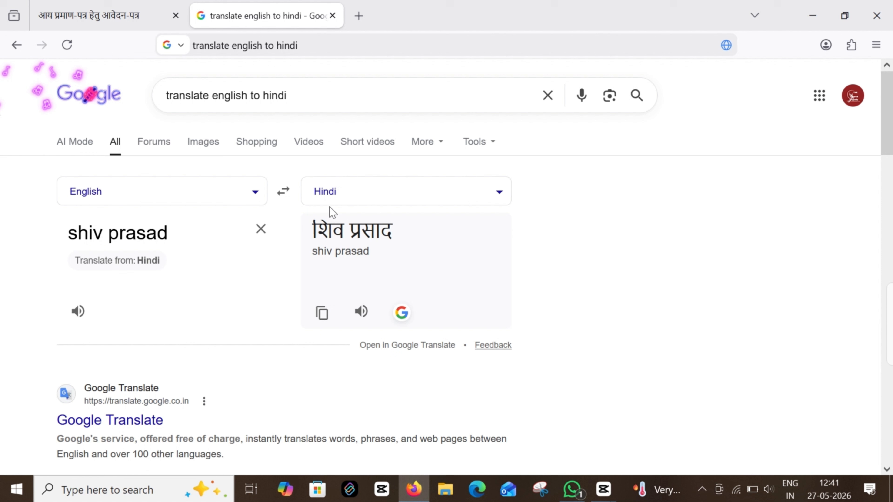
{"action": "left_click", "coordinate": [322, 314]}
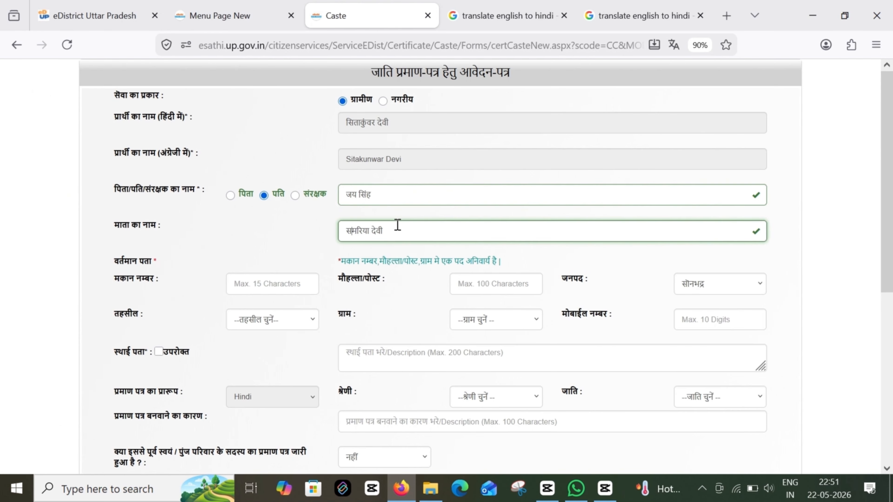
Step: Review the mother's name and fill in the house number, मौहल्ला/पोस्ट and जनपद of the current address
{"action": "left_click_drag", "start_coordinate": [396, 225], "coordinate": [331, 230]}
{"action": "left_click", "coordinate": [404, 233]}
{"action": "left_click_drag", "start_coordinate": [393, 227], "coordinate": [338, 231]}
{"action": "left_click", "coordinate": [406, 233]}
{"action": "left_click", "coordinate": [262, 284]}
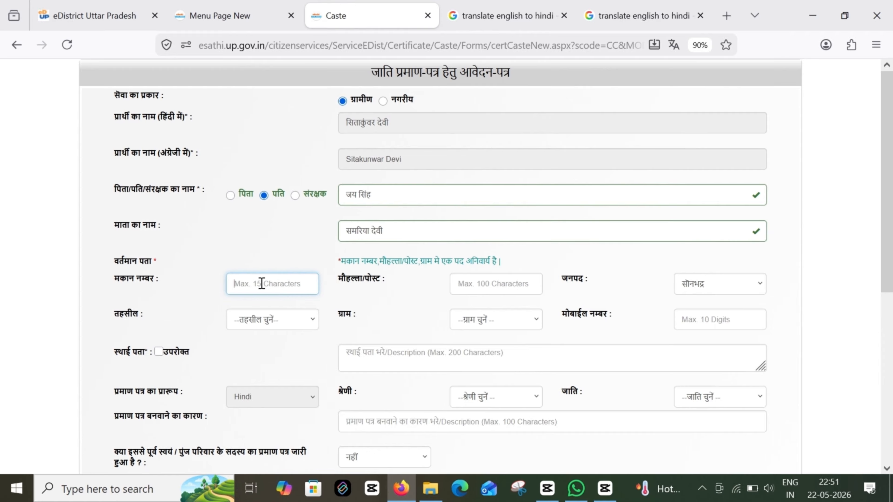
{"action": "type", "text": "293"}
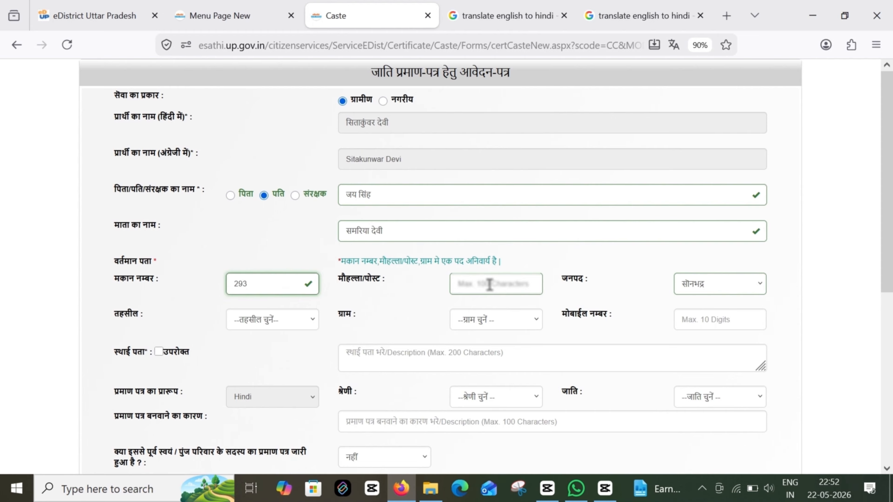
{"action": "left_click", "coordinate": [490, 284]}
{"action": "left_click", "coordinate": [699, 284]}
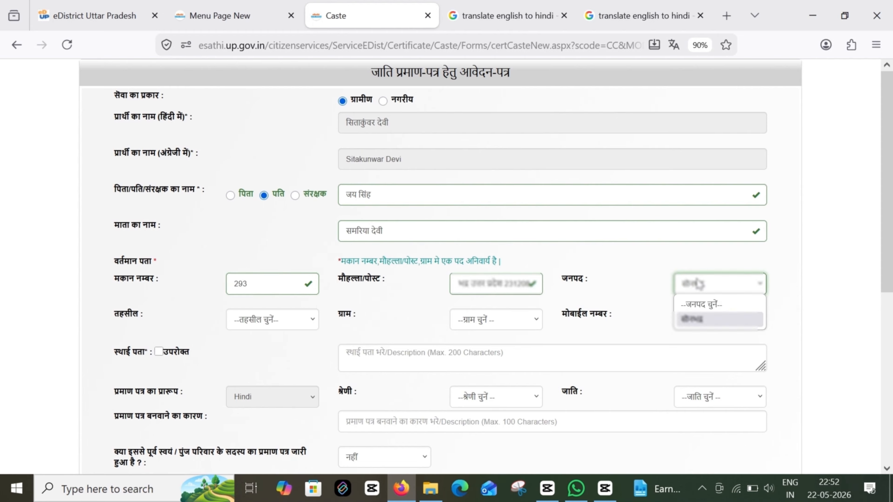
{"action": "left_click", "coordinate": [690, 320]}
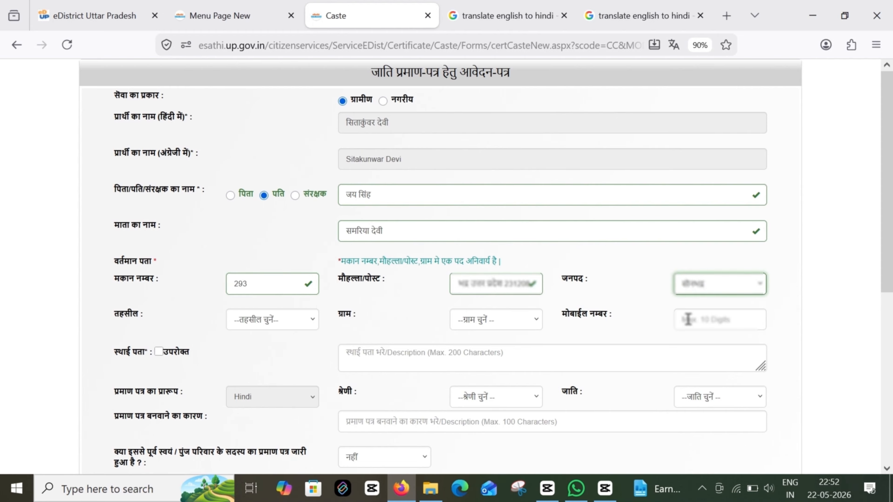
Step: Choose the तहसील and ग्राम of the current address and enter the applicant's mobile number
{"action": "left_click", "coordinate": [272, 327]}
{"action": "left_click", "coordinate": [261, 370]}
{"action": "left_click", "coordinate": [496, 319]}
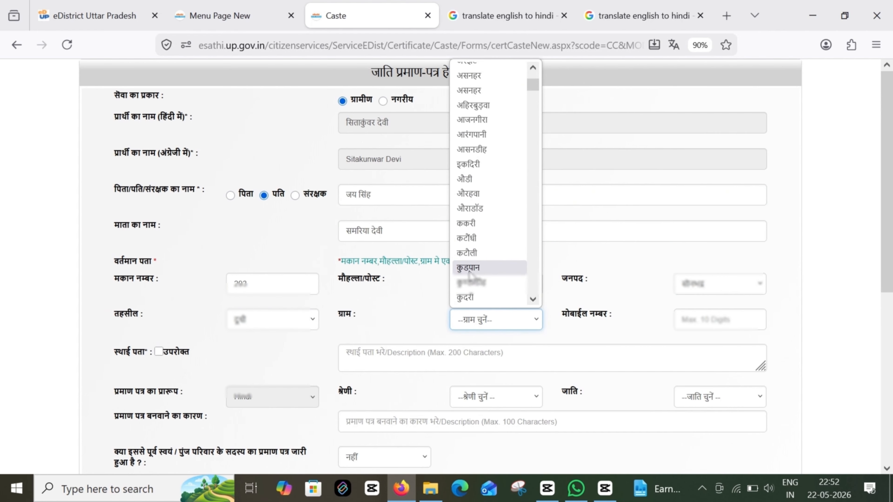
{"action": "left_click", "coordinate": [461, 254]}
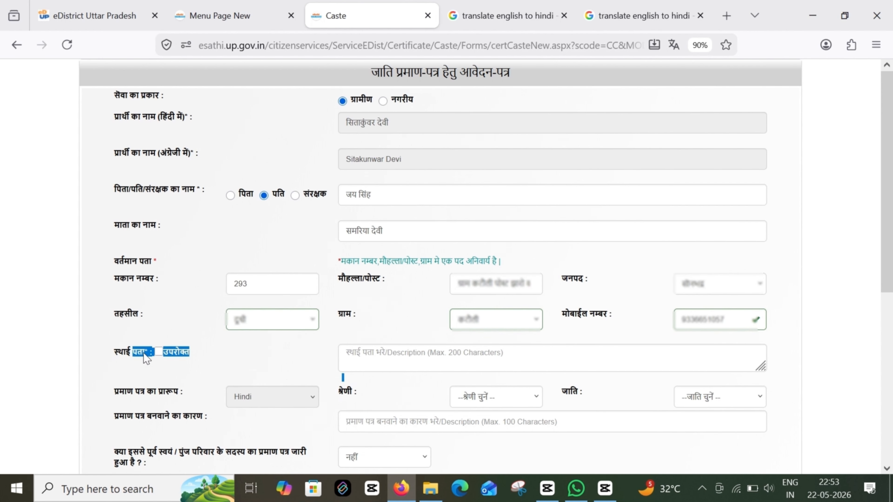
Step: Set the permanent address to be the same as the current one with the उपरोक्त option and check the copied address
{"action": "left_click_drag", "start_coordinate": [196, 356], "coordinate": [117, 355]}
{"action": "left_click", "coordinate": [211, 359]}
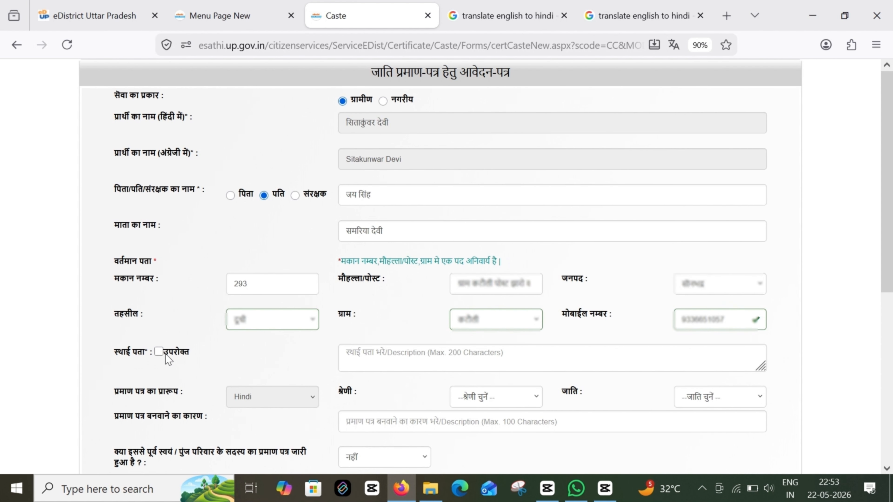
{"action": "left_click", "coordinate": [158, 352]}
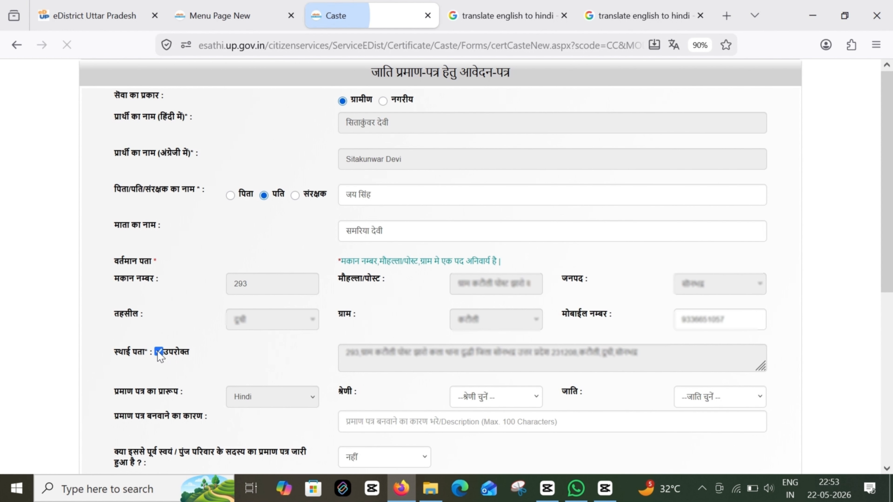
{"action": "left_click_drag", "start_coordinate": [346, 353], "coordinate": [638, 356]}
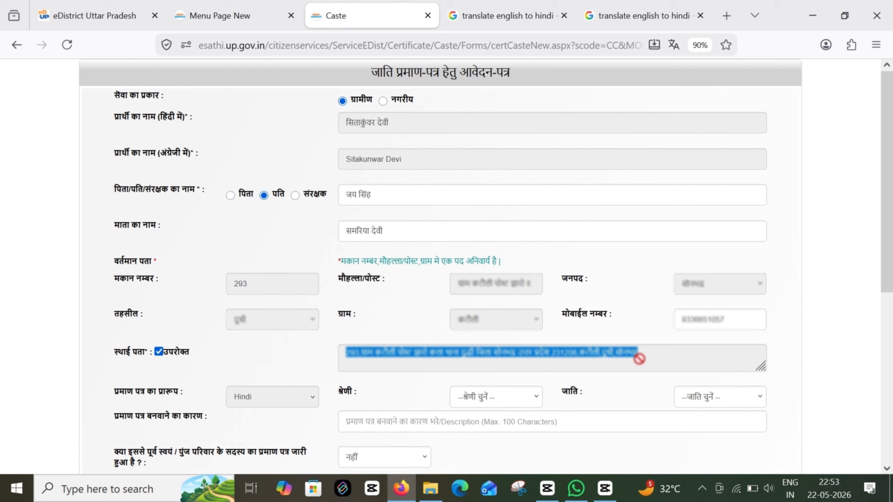
{"action": "left_click", "coordinate": [669, 361]}
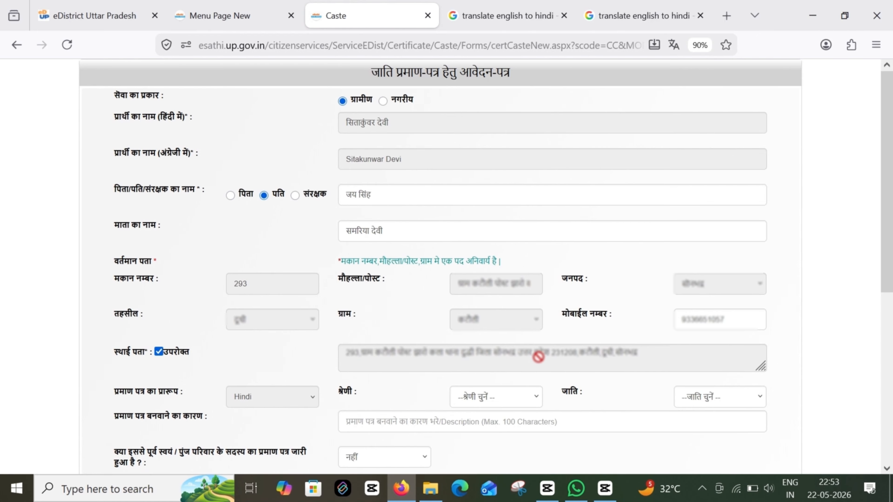
Step: Set the certificate's श्रेणी to अनुसूचित जनजाति and जाति to गोंड, and recheck the options of both fields
{"action": "scroll", "coordinate": [458, 351], "scroll_direction": "down", "scroll_amount": 5}
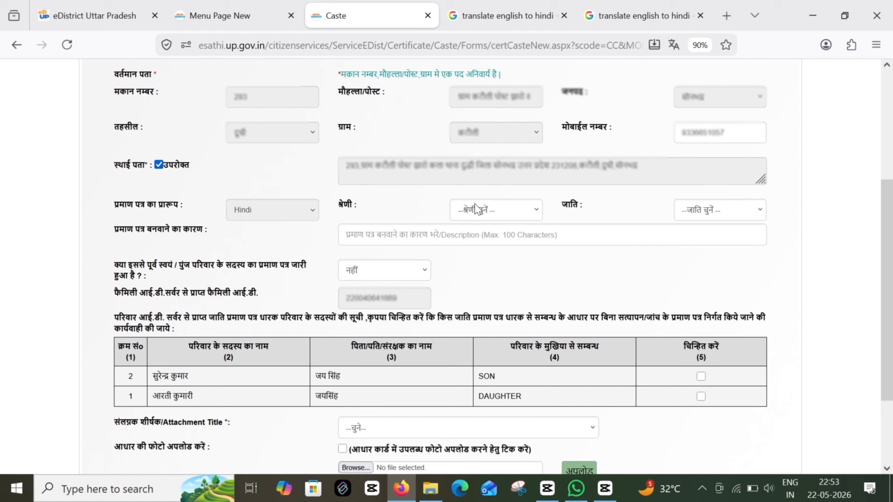
{"action": "left_click", "coordinate": [483, 211]}
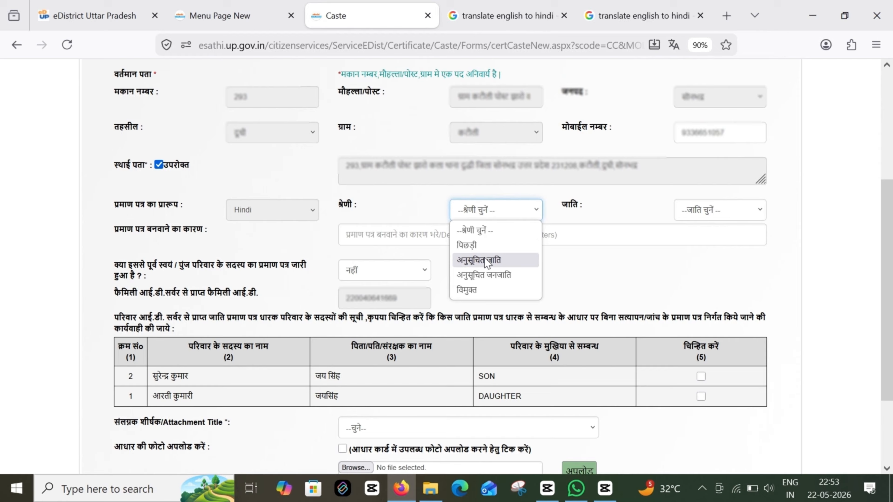
{"action": "left_click", "coordinate": [485, 275]}
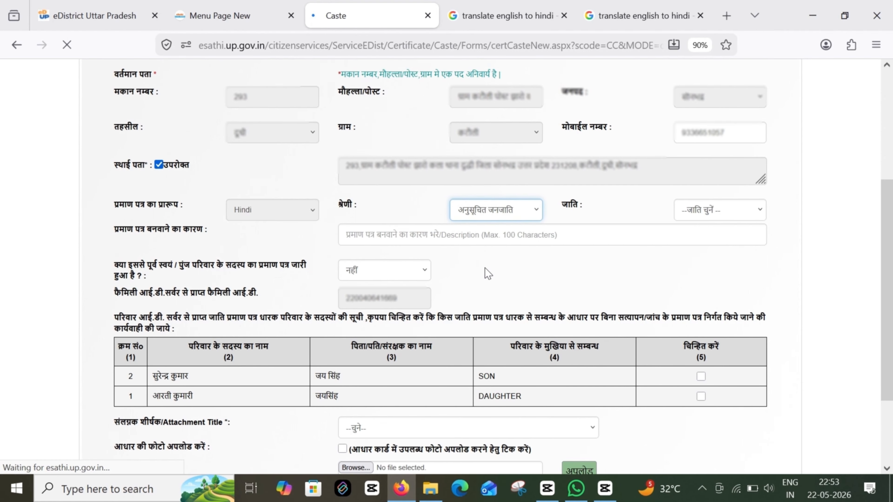
{"action": "left_click", "coordinate": [692, 212]}
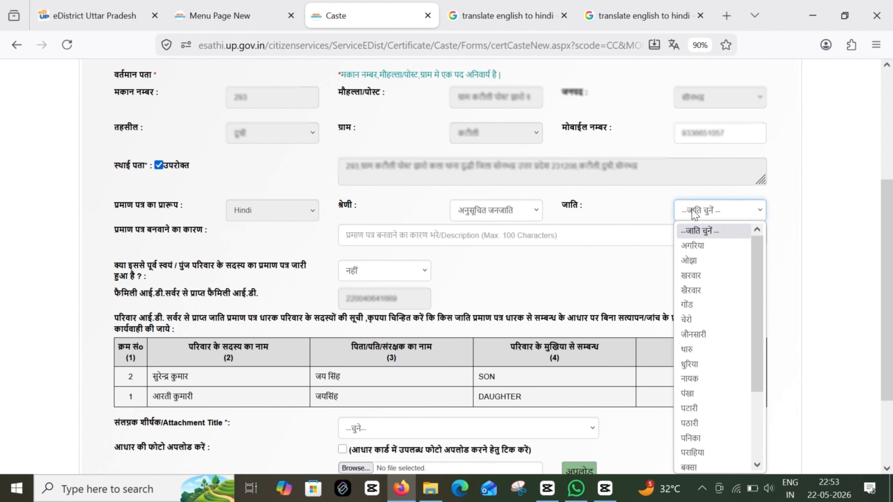
{"action": "scroll", "coordinate": [697, 422], "scroll_direction": "down", "scroll_amount": 2}
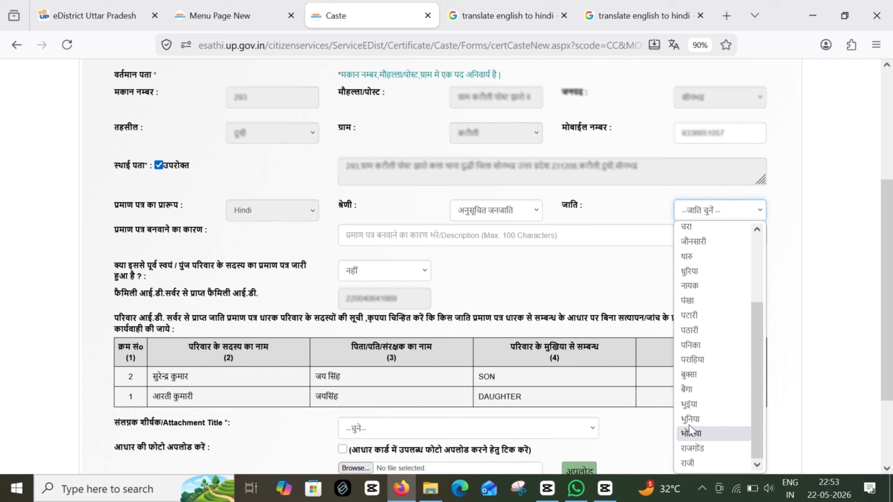
{"action": "scroll", "coordinate": [707, 334], "scroll_direction": "up", "scroll_amount": 2}
{"action": "left_click", "coordinate": [707, 306]}
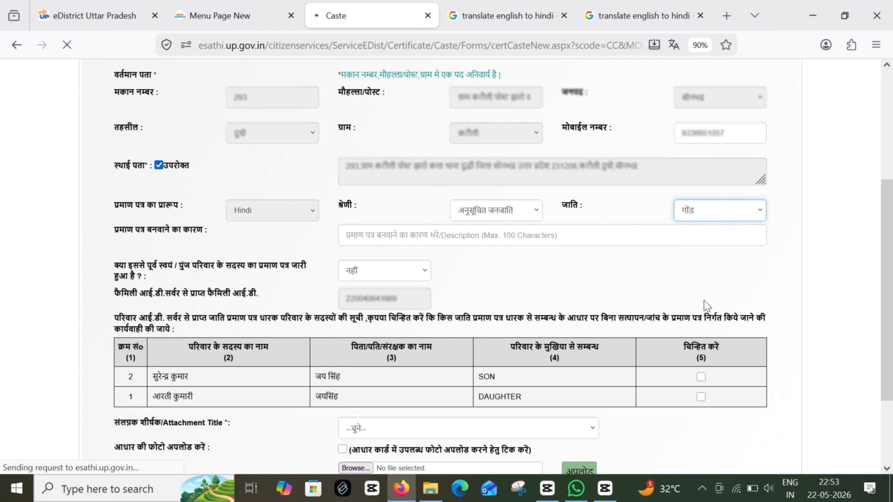
{"action": "left_click", "coordinate": [500, 216]}
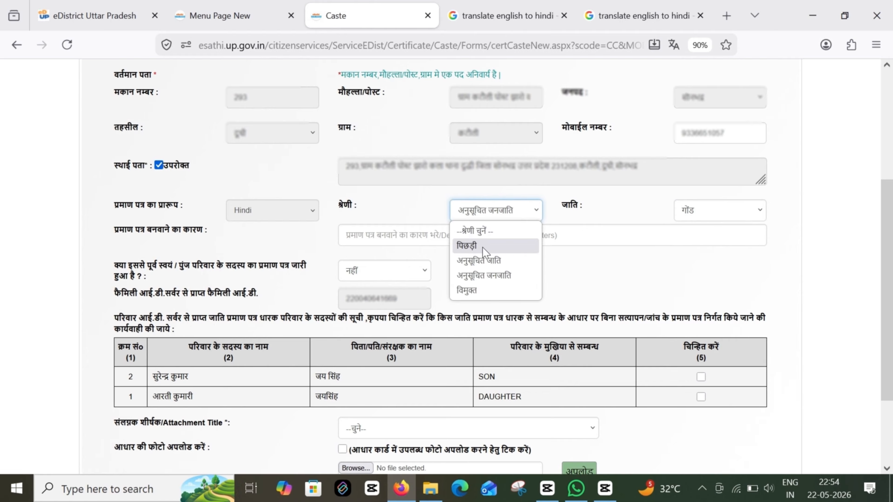
{"action": "left_click", "coordinate": [708, 217]}
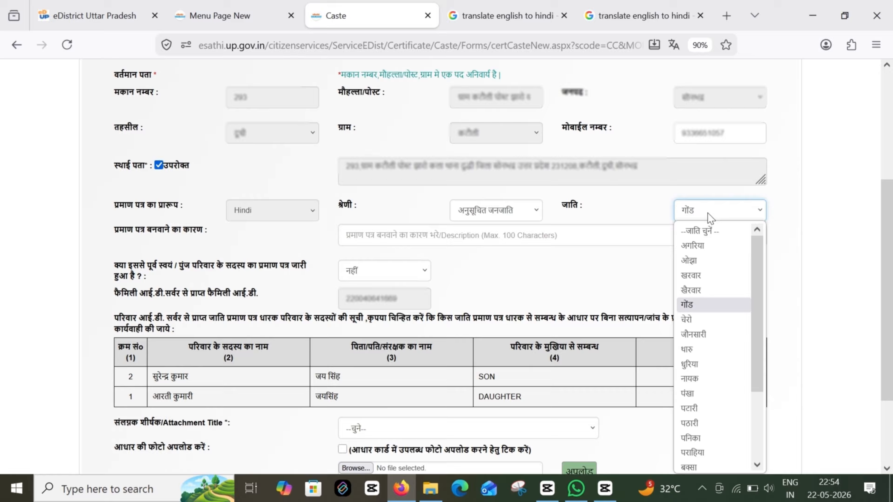
{"action": "left_click", "coordinate": [700, 305]}
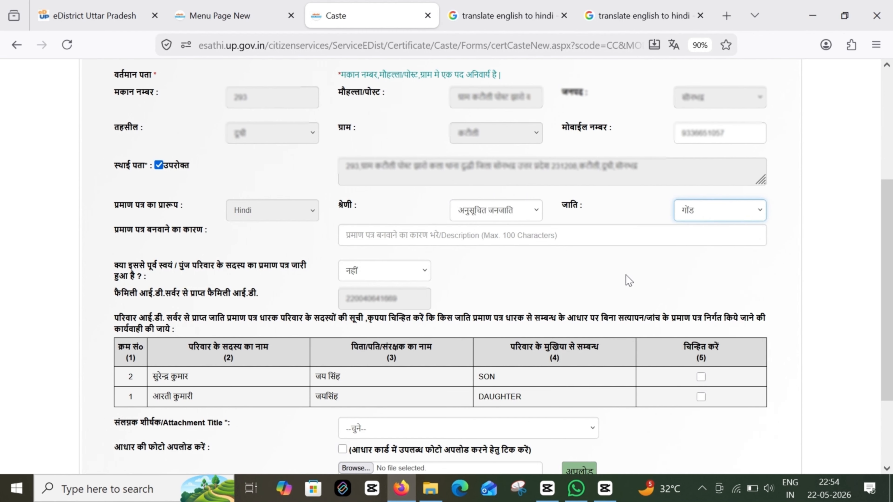
Step: Fill in the reason for the certificate with the saved entry सरकारी लाभ प्राप्त करने के लिए
{"action": "left_click_drag", "start_coordinate": [113, 232], "coordinate": [240, 236]}
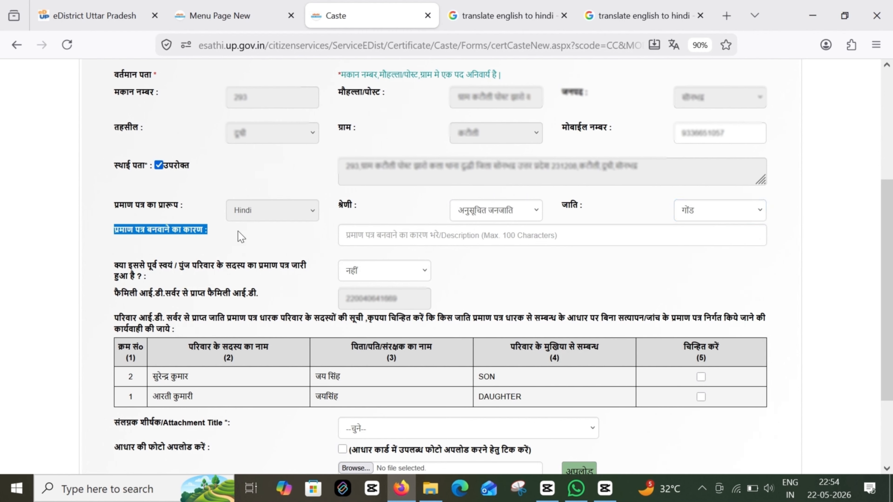
{"action": "left_click", "coordinate": [419, 237]}
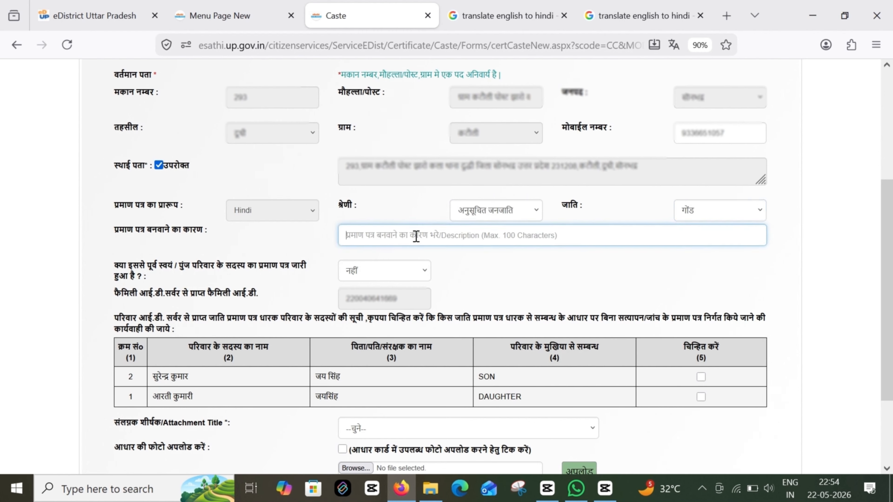
{"action": "left_click", "coordinate": [398, 233]}
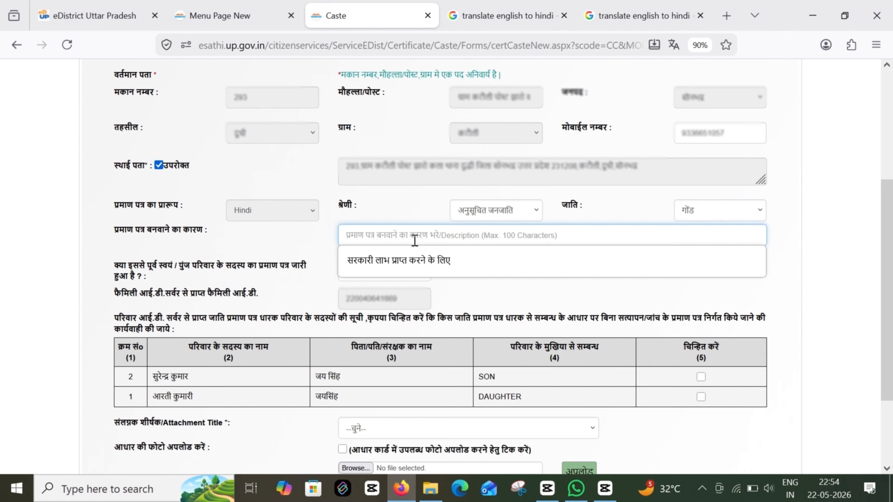
{"action": "left_click", "coordinate": [410, 263]}
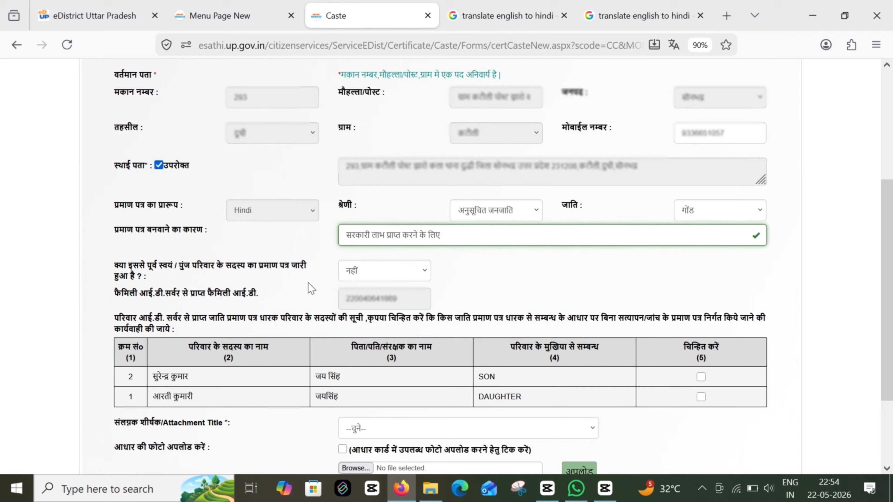
Step: Try हां for a certificate previously issued to a family member, then return the answer to नहीं
{"action": "triple_click", "coordinate": [123, 268]}
{"action": "left_click", "coordinate": [370, 278]}
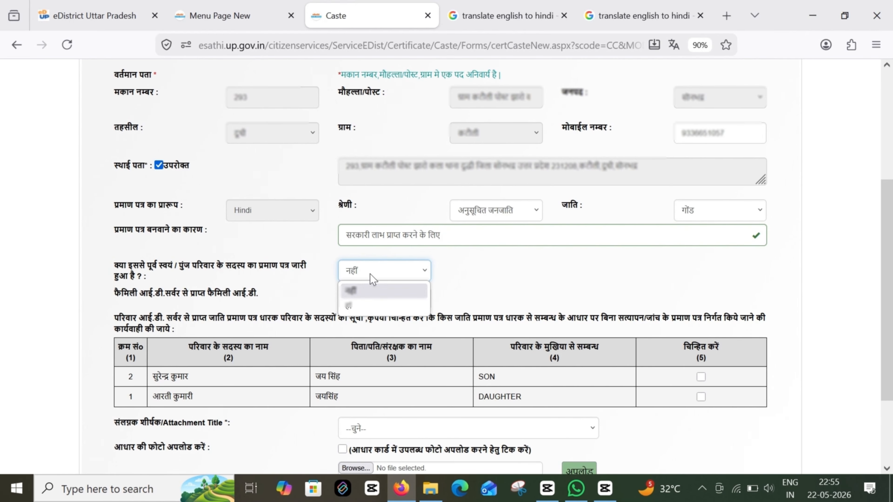
{"action": "left_click", "coordinate": [367, 306]}
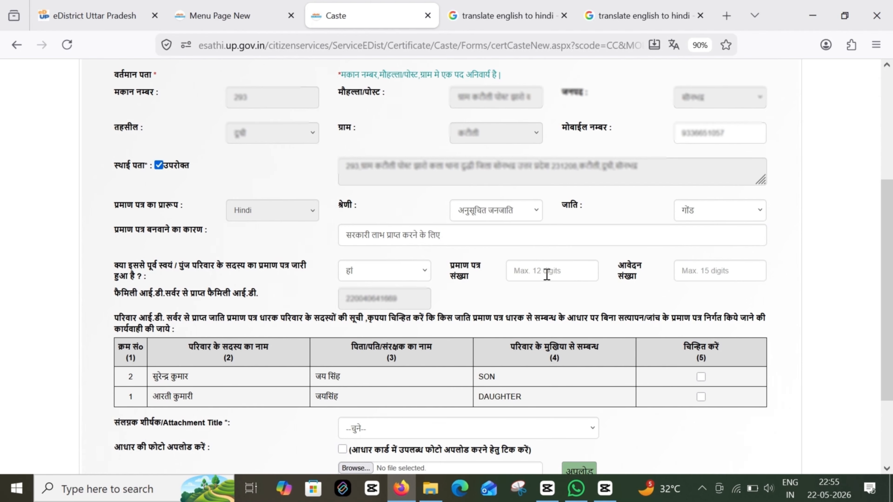
{"action": "left_click", "coordinate": [372, 276]}
{"action": "left_click", "coordinate": [371, 292]}
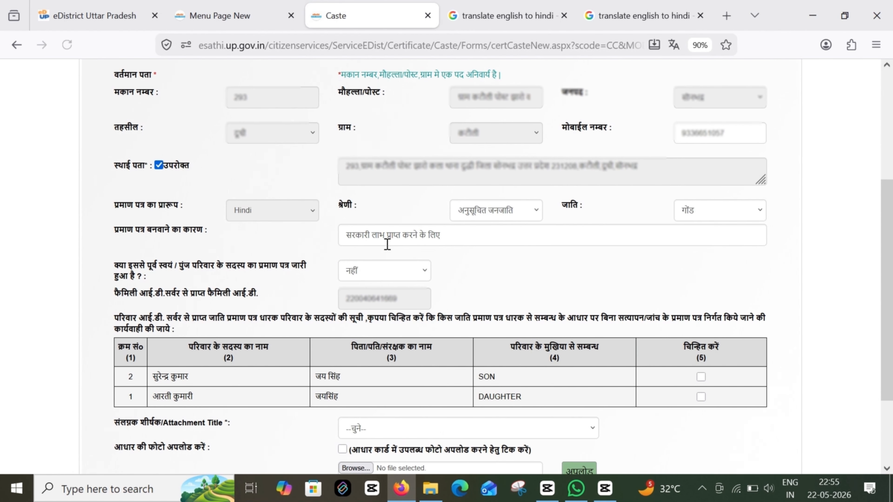
Step: Examine the family ID, the family members' certificate table and the attachment section of the application form
{"action": "left_click_drag", "start_coordinate": [343, 300], "coordinate": [390, 296]}
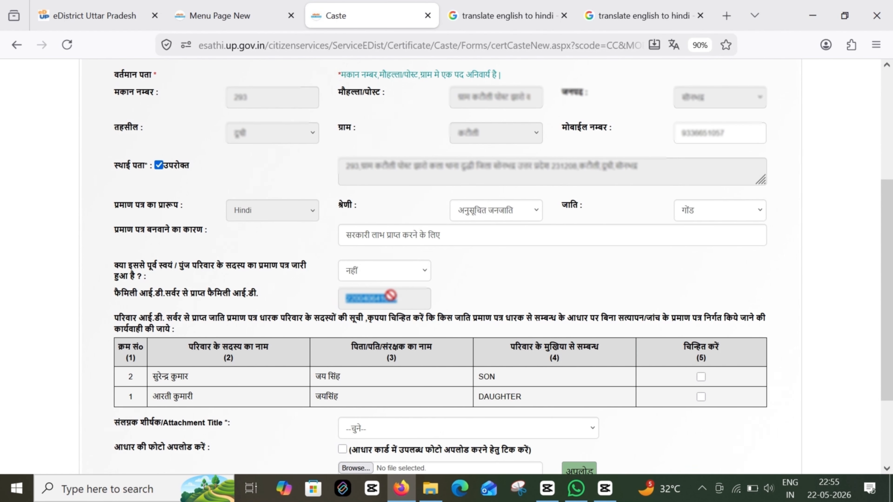
{"action": "left_click_drag", "start_coordinate": [116, 293], "coordinate": [240, 298]}
{"action": "left_click", "coordinate": [287, 281]}
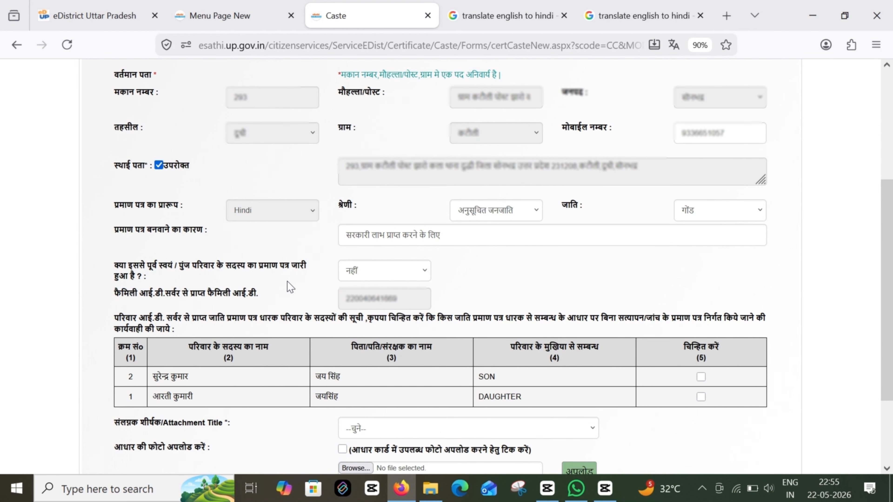
{"action": "scroll", "coordinate": [289, 310], "scroll_direction": "down", "scroll_amount": 2}
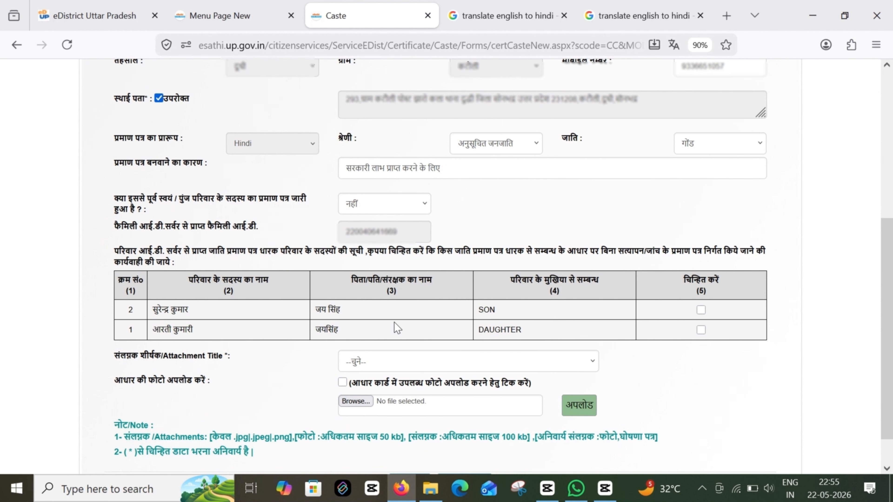
{"action": "scroll", "coordinate": [891, 317], "scroll_direction": "down", "scroll_amount": 1}
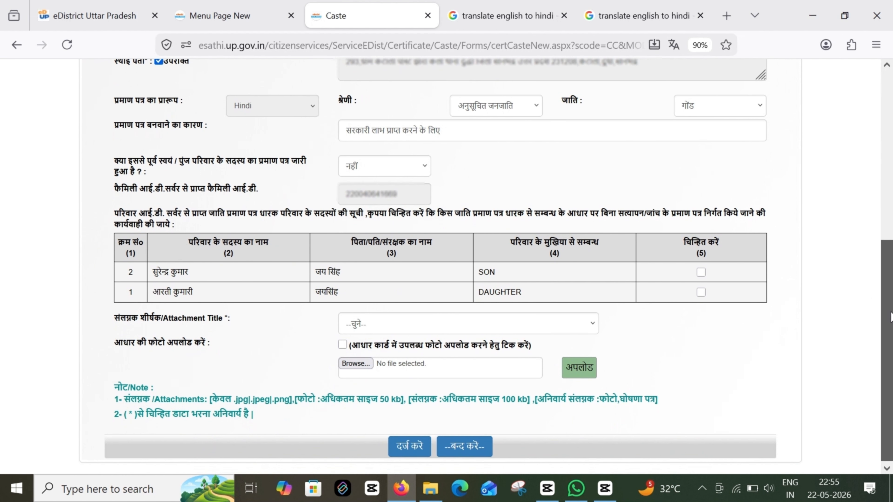
Step: Read the instruction about marking family certificate holders and look through the available attachment titles
{"action": "left_click_drag", "start_coordinate": [110, 211], "coordinate": [215, 226]}
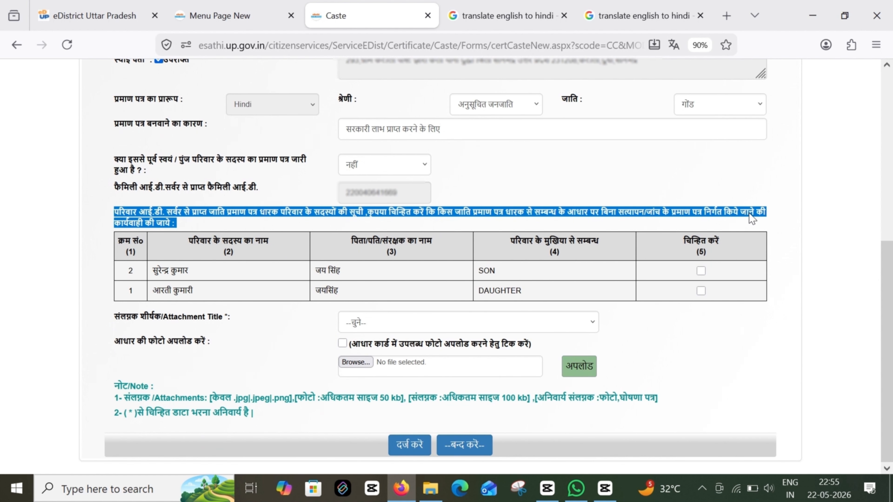
{"action": "left_click", "coordinate": [238, 224]}
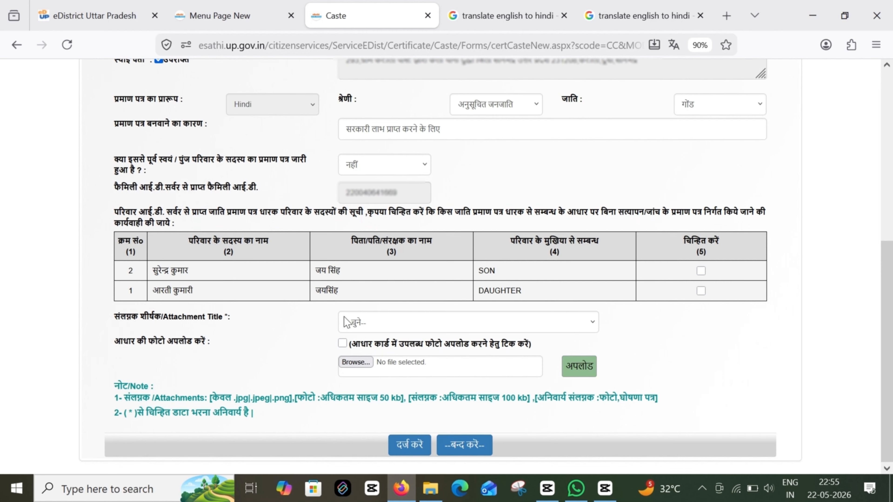
{"action": "left_click", "coordinate": [368, 325]}
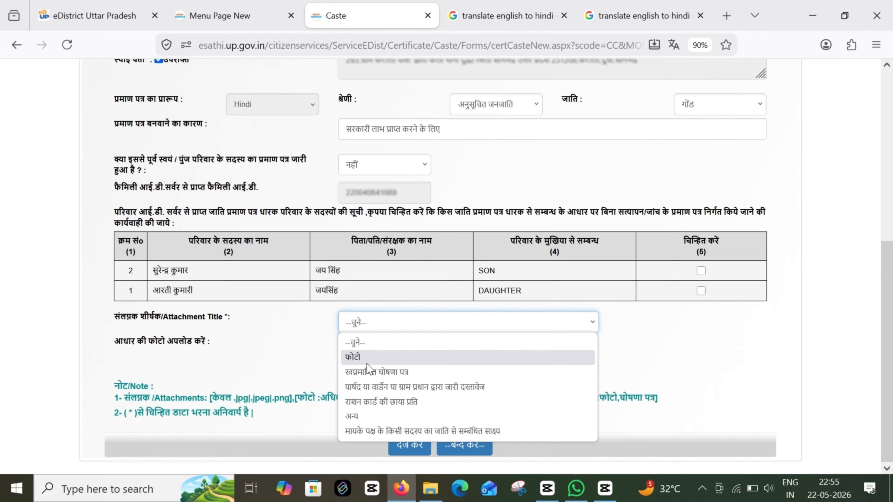
{"action": "left_click", "coordinate": [711, 348]}
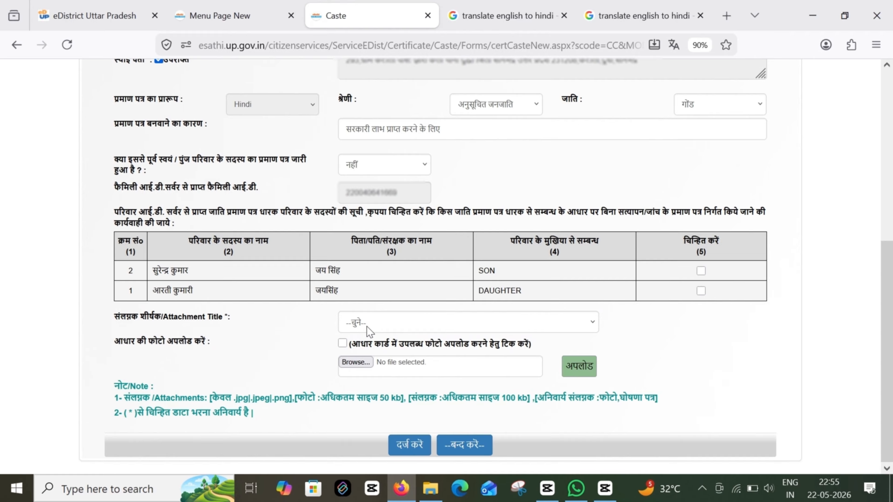
Step: Set the attachment title to फोटो and attach the photo available in the Aadhaar card
{"action": "left_click", "coordinate": [375, 320]}
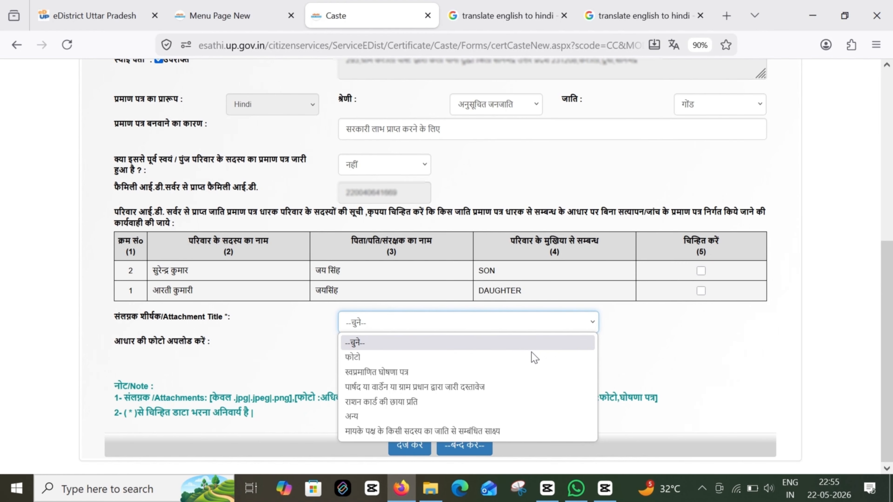
{"action": "left_click", "coordinate": [394, 358]}
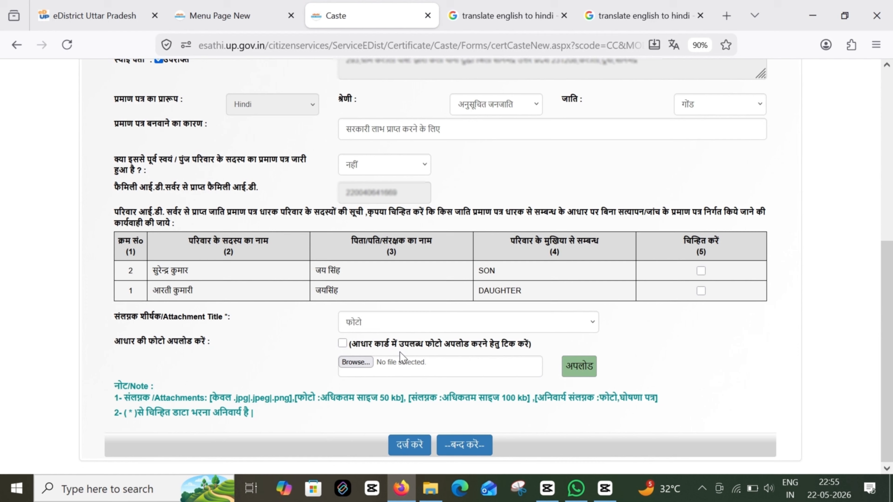
{"action": "left_click_drag", "start_coordinate": [351, 347], "coordinate": [509, 357]}
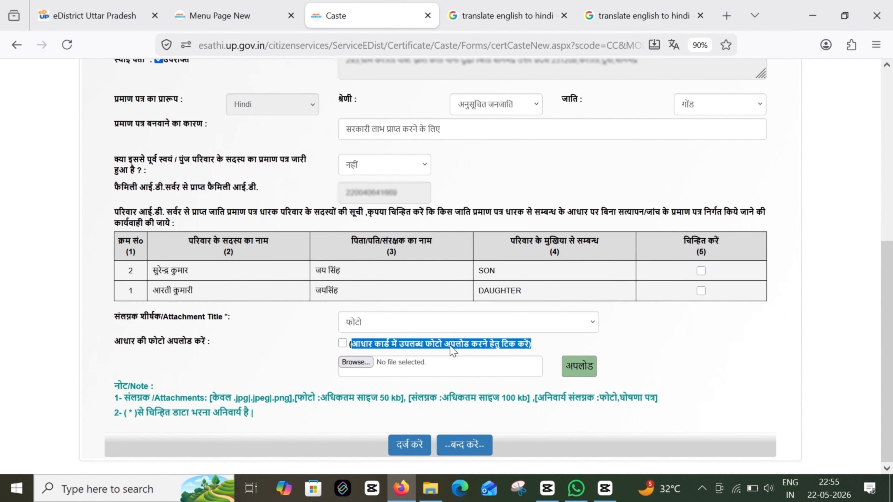
{"action": "left_click", "coordinate": [342, 344]}
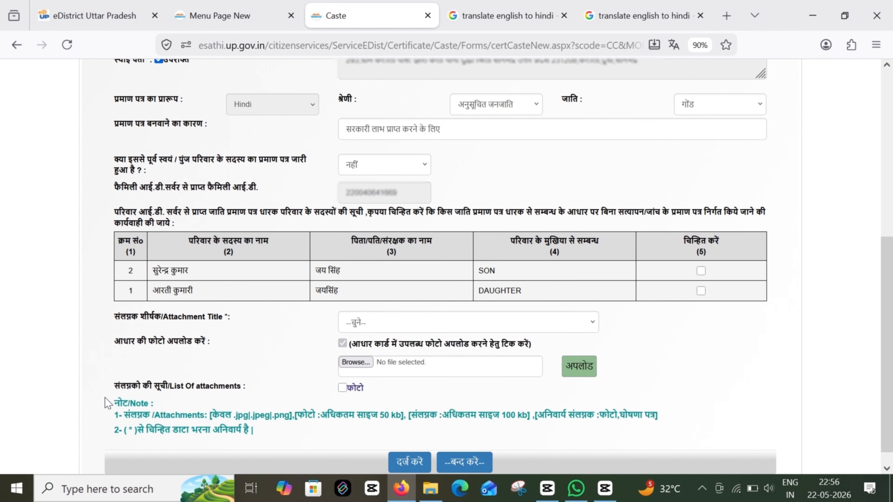
Step: Set the attachment title to स्वप्रमाणित घोषणा पत्र and attach the decleration form file
{"action": "left_click", "coordinate": [387, 323]}
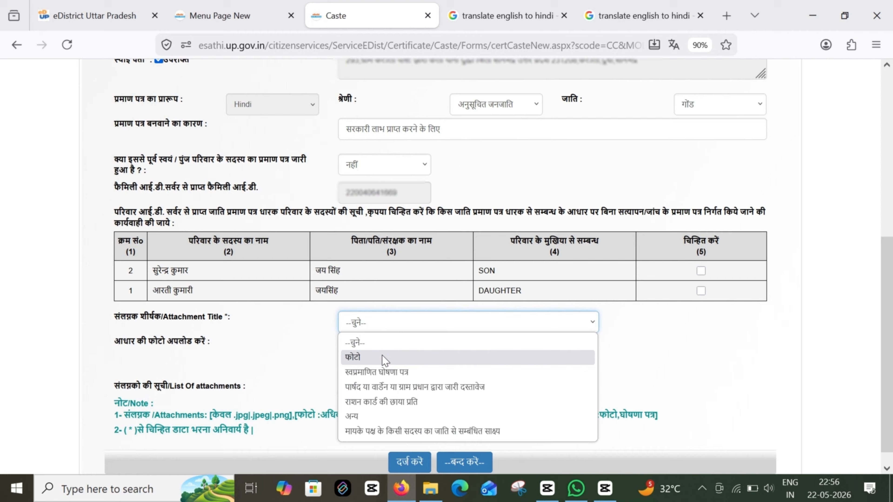
{"action": "left_click", "coordinate": [375, 377]}
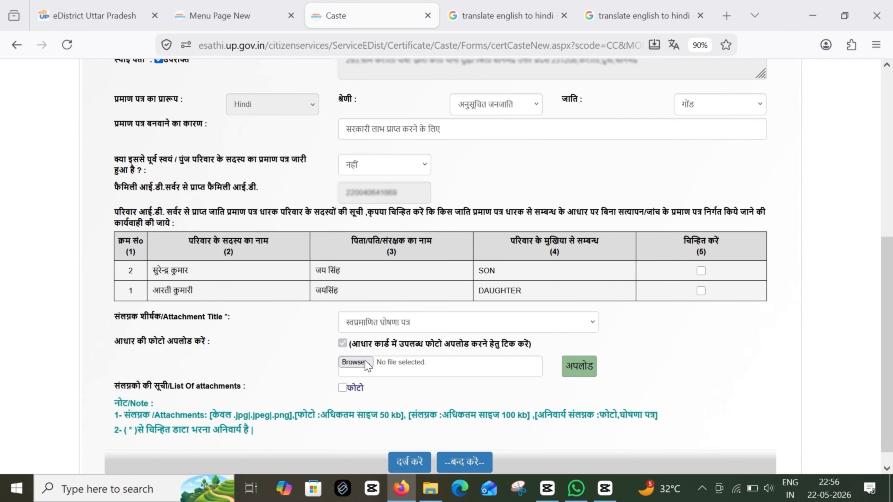
{"action": "left_click", "coordinate": [355, 362]}
{"action": "left_click", "coordinate": [308, 145]}
{"action": "double_click", "coordinate": [307, 144]}
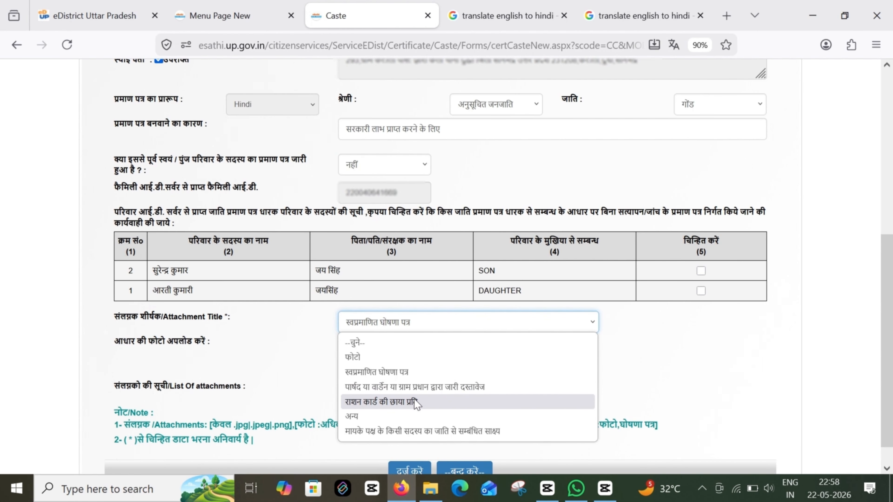
Step: Attach the pariwar file under the title पार्षद या वार्डेन या ग्राम प्रधान द्वारा जारी दस्तावेज
{"action": "left_click", "coordinate": [425, 389]}
{"action": "left_click", "coordinate": [364, 364]}
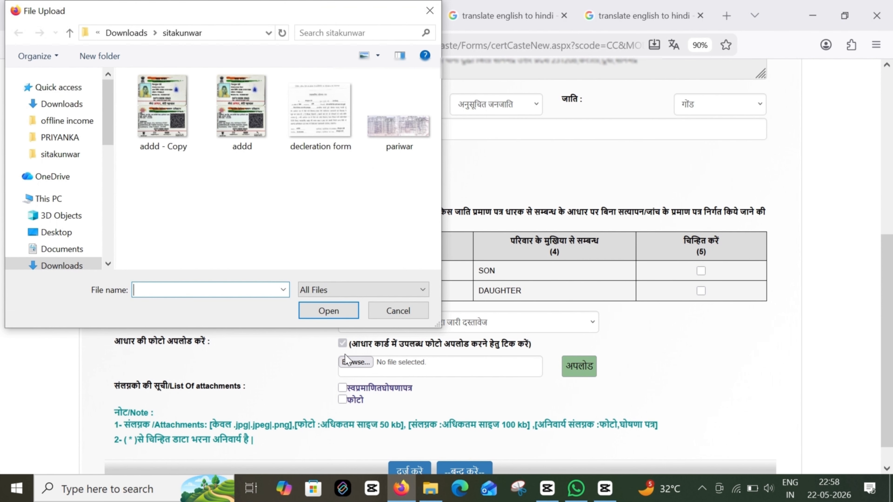
{"action": "double_click", "coordinate": [399, 119]}
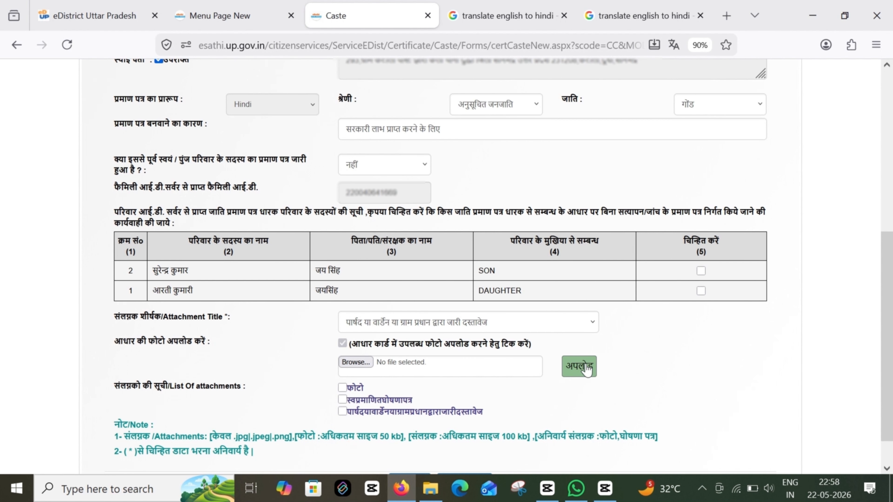
Step: Upload the file addd - Copy.jpeg as an अन्य attachment titled आधार कार्ड
{"action": "left_click", "coordinate": [394, 325]}
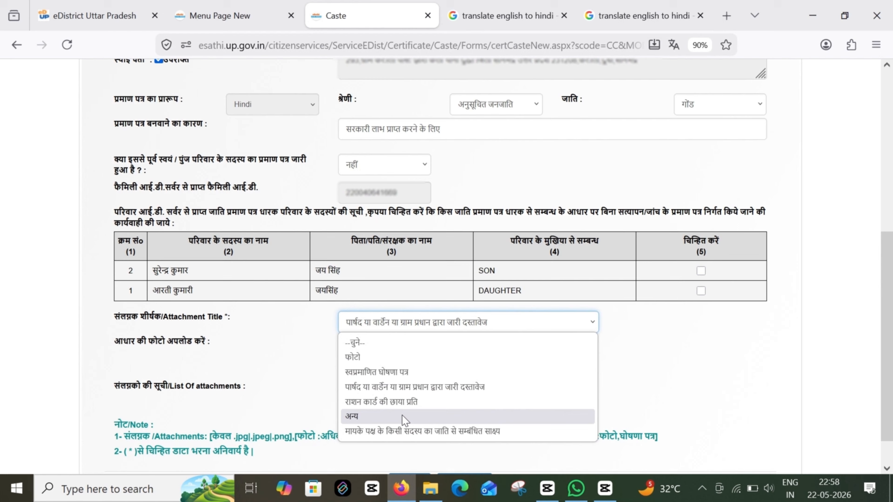
{"action": "left_click", "coordinate": [402, 416]}
{"action": "left_click", "coordinate": [650, 327]}
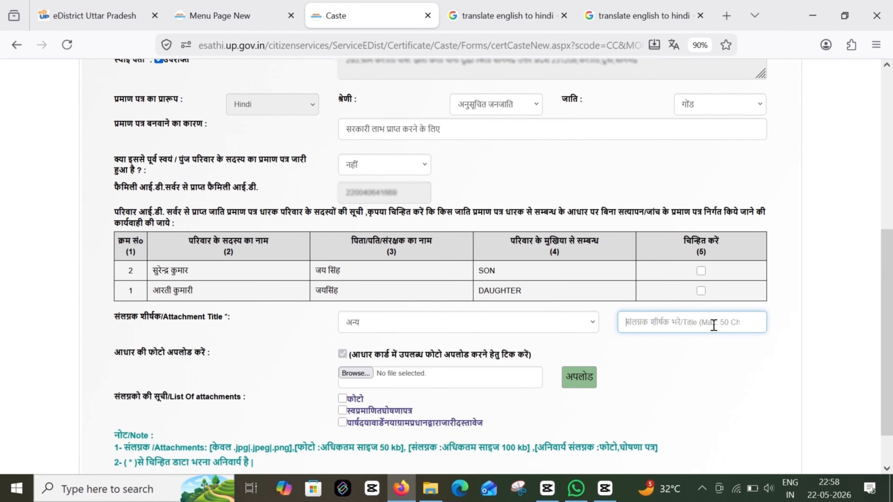
{"action": "left_click", "coordinate": [653, 323]}
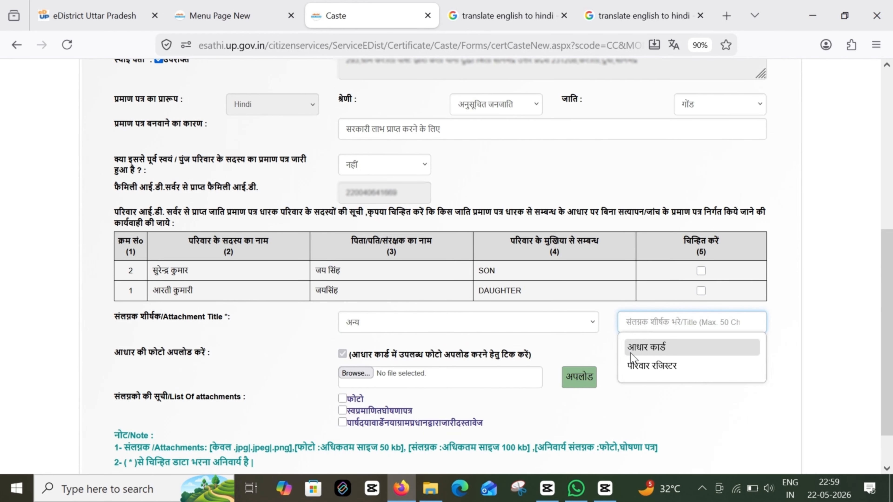
{"action": "left_click", "coordinate": [635, 349]}
{"action": "left_click", "coordinate": [356, 373]}
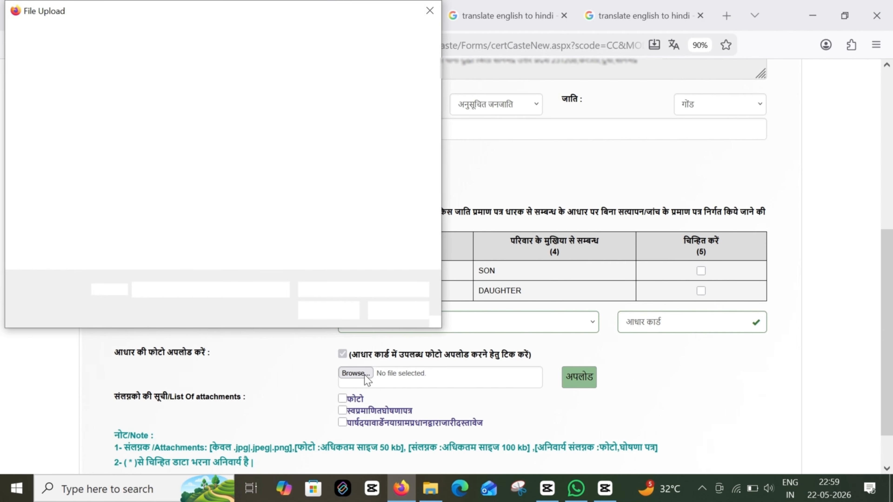
{"action": "double_click", "coordinate": [163, 123]}
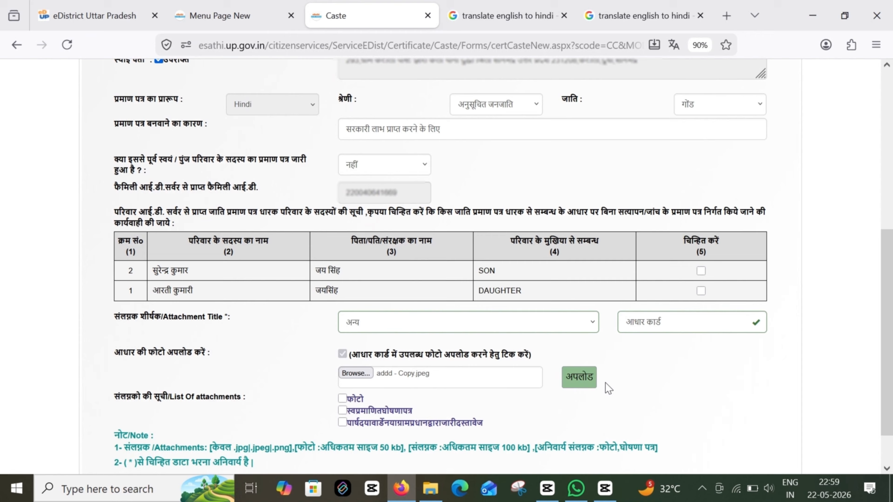
{"action": "left_click", "coordinate": [591, 385]}
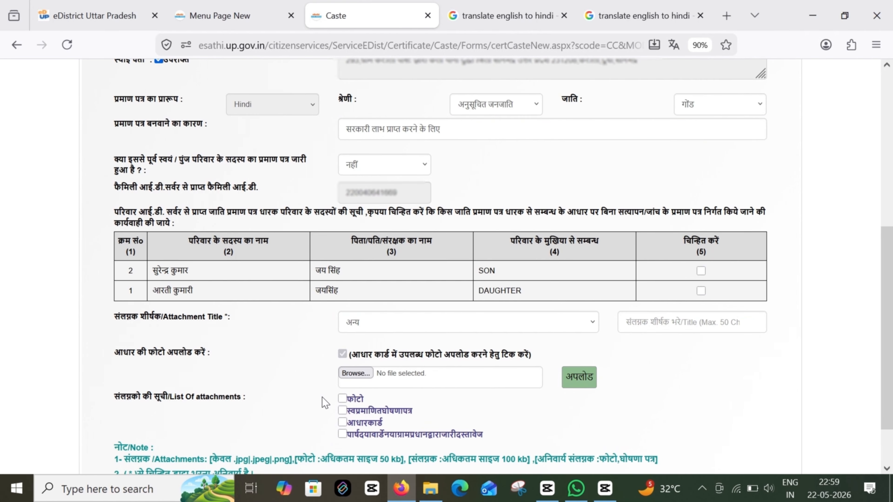
Step: Check the list of uploaded attachments, submit the caste application and look over its filled details
{"action": "left_click_drag", "start_coordinate": [325, 401], "coordinate": [433, 450]}
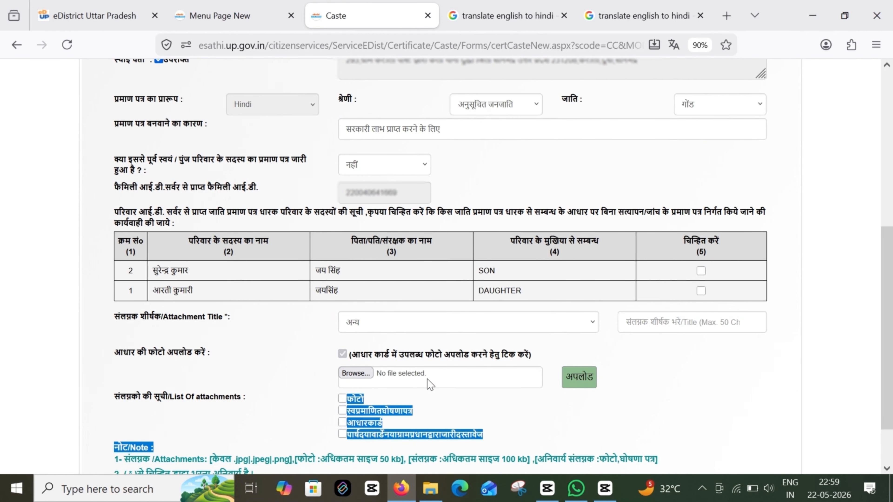
{"action": "left_click", "coordinate": [481, 408]}
{"action": "scroll", "coordinate": [481, 408], "scroll_direction": "down", "scroll_amount": 2}
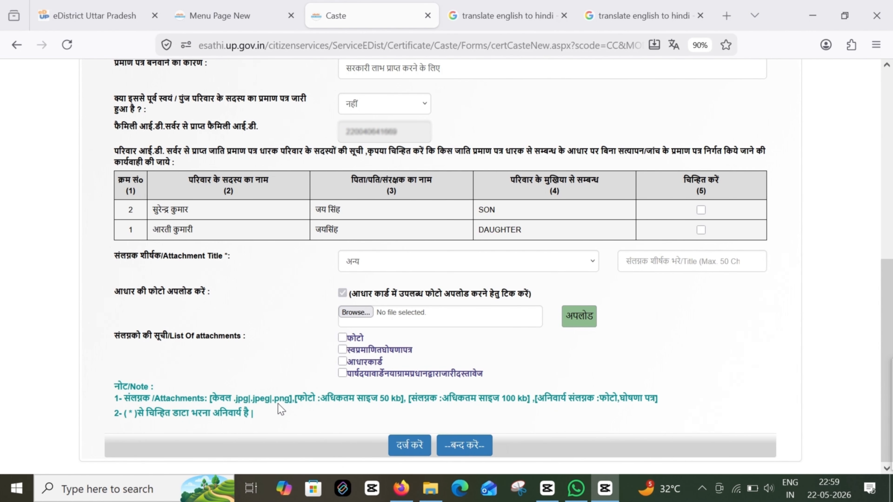
{"action": "left_click", "coordinate": [394, 441]}
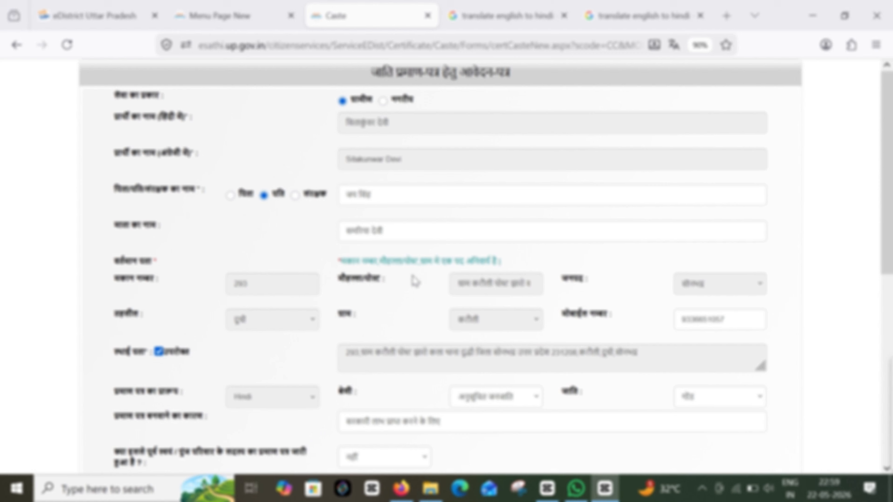
{"action": "scroll", "coordinate": [415, 281], "scroll_direction": "down", "scroll_amount": 8}
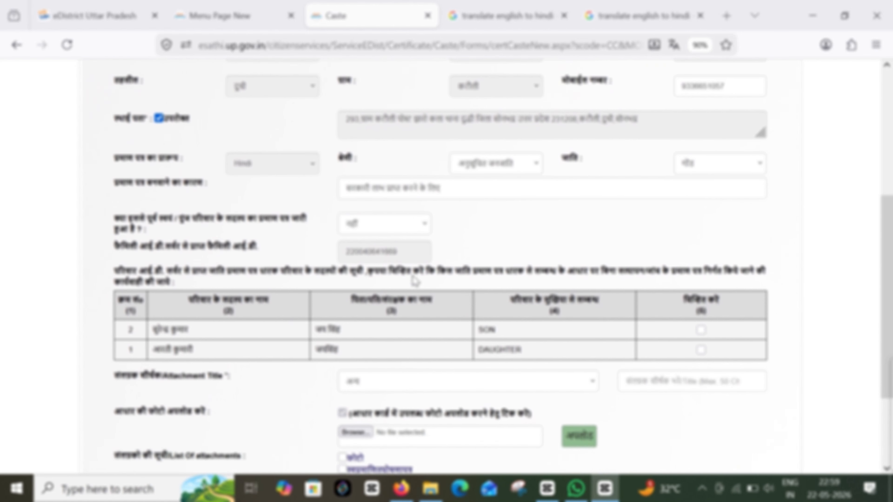
{"action": "scroll", "coordinate": [415, 282], "scroll_direction": "down", "scroll_amount": 3}
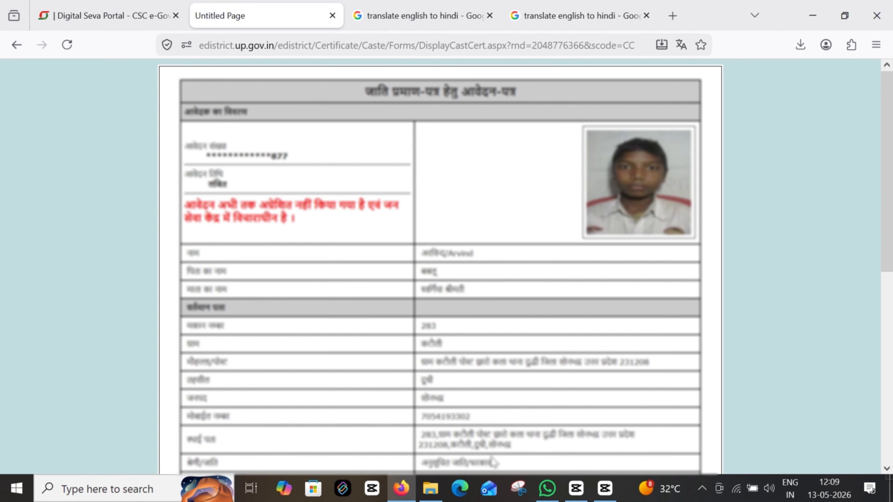
Step: Review the application preview down to its attachments and open the application for correction
{"action": "scroll", "coordinate": [489, 295], "scroll_direction": "down", "scroll_amount": 8}
{"action": "scroll", "coordinate": [490, 298], "scroll_direction": "down", "scroll_amount": 2}
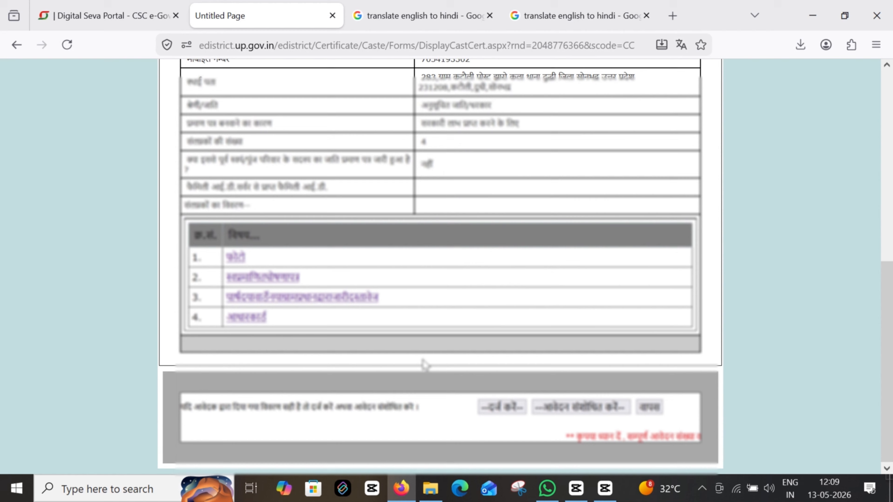
{"action": "left_click", "coordinate": [513, 413]}
{"action": "left_click", "coordinate": [582, 407]}
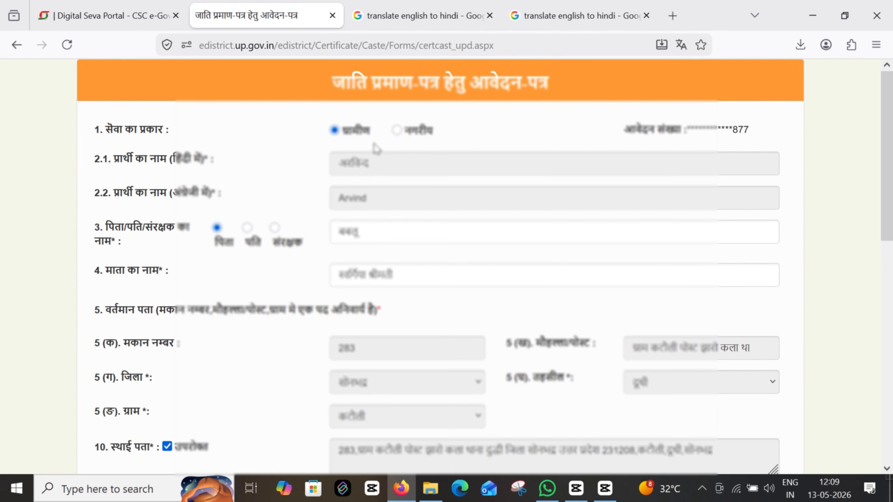
Step: Check the correction form from the mother's name to the attachments and security code, and resubmit it
{"action": "left_click", "coordinate": [436, 275]}
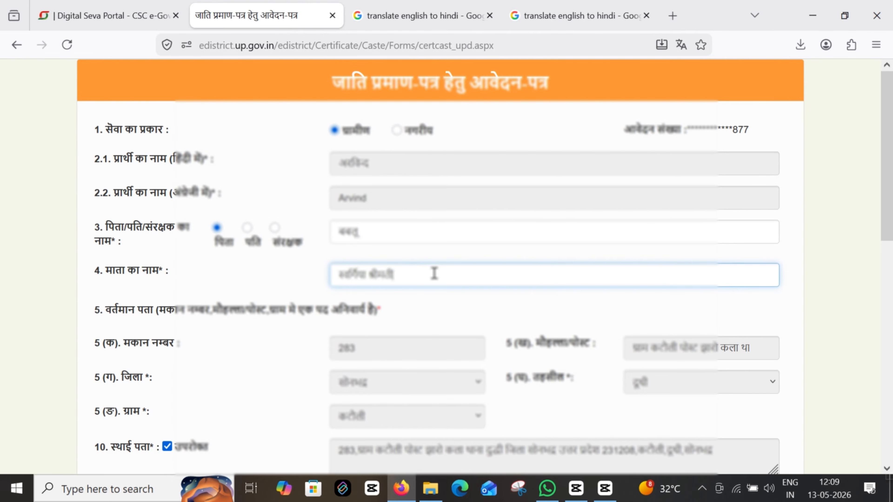
{"action": "scroll", "coordinate": [421, 338], "scroll_direction": "down", "scroll_amount": 5}
{"action": "scroll", "coordinate": [419, 305], "scroll_direction": "down", "scroll_amount": 4}
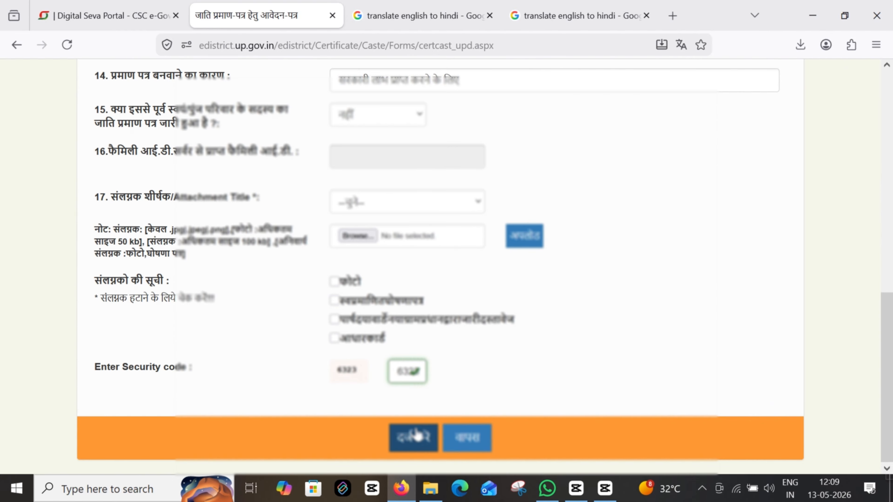
{"action": "left_click", "coordinate": [413, 437]}
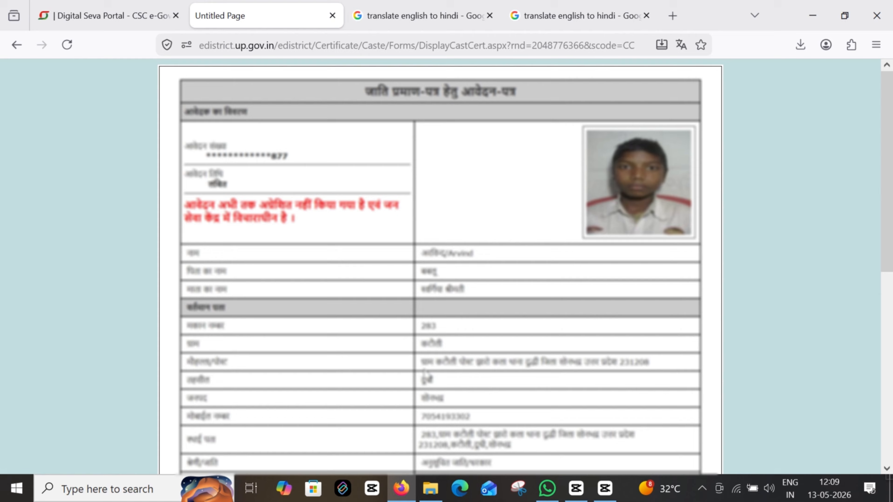
Step: Give final submission to the previewed application, enter the OTP sent to the applicant's mobile number and verify it
{"action": "scroll", "coordinate": [487, 295], "scroll_direction": "down", "scroll_amount": 6}
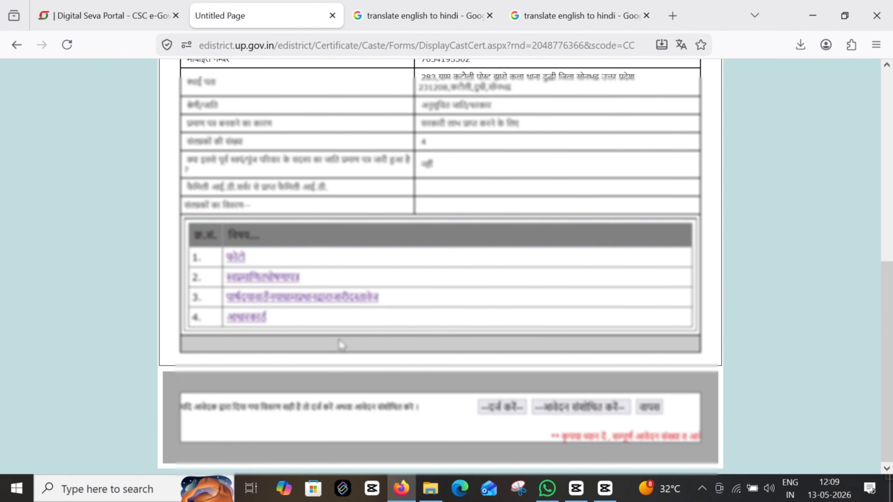
{"action": "left_click", "coordinate": [503, 408]}
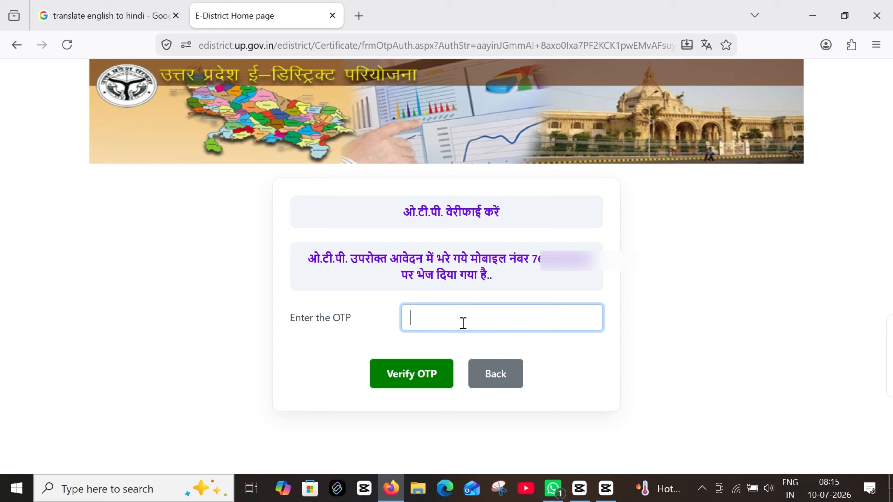
{"action": "left_click", "coordinate": [464, 324]}
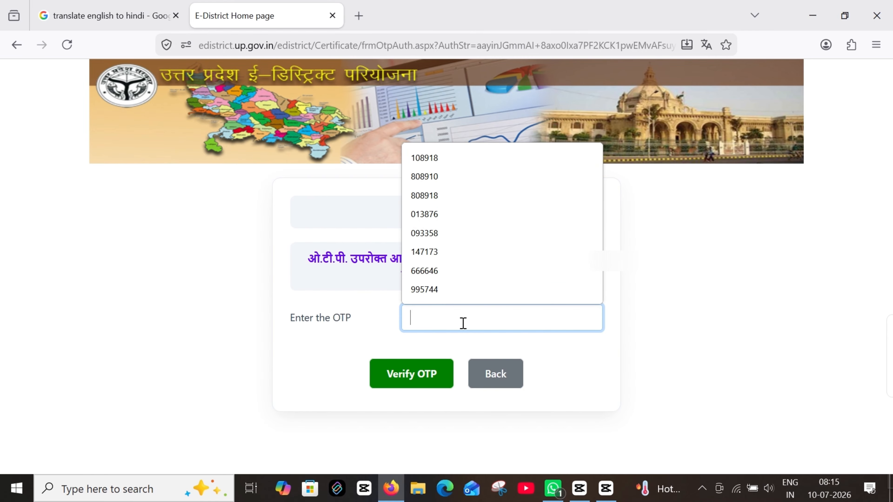
{"action": "left_click", "coordinate": [463, 323]}
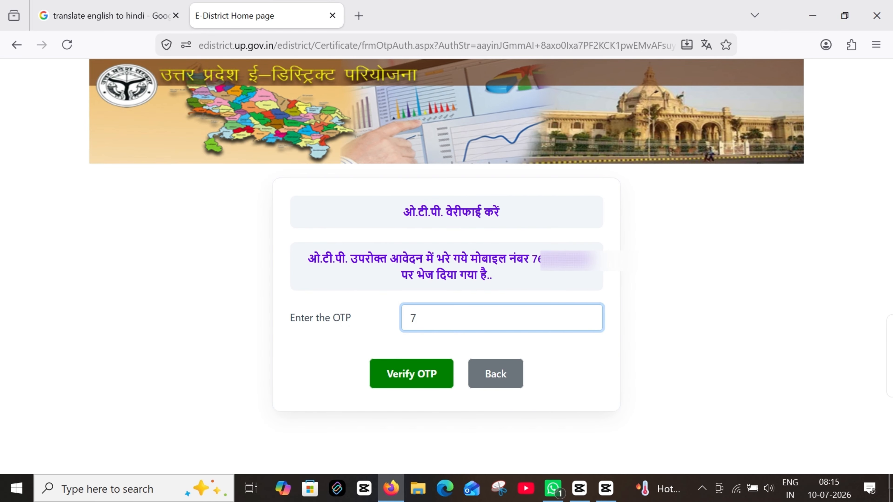
{"action": "left_click", "coordinate": [426, 382]}
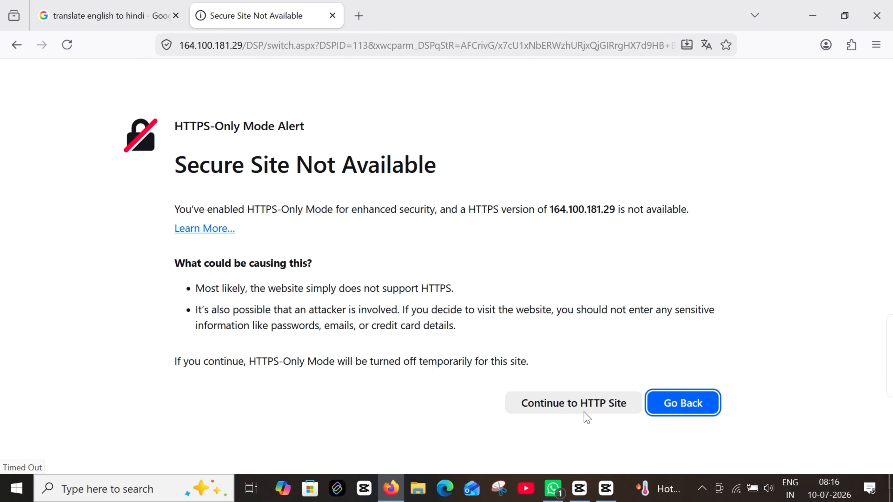
Step: Continue to the HTTP payment site, validate the CSC wallet password and check the wallet balance and amount to pay
{"action": "left_click", "coordinate": [574, 404]}
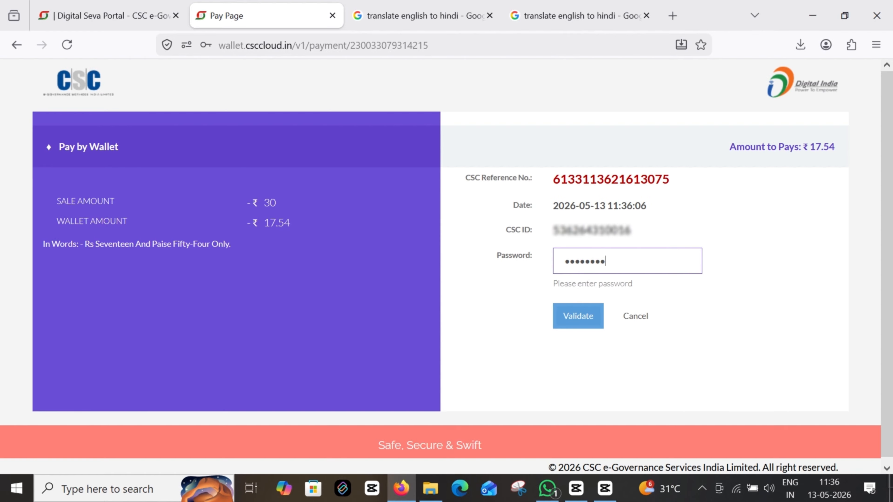
{"action": "left_click", "coordinate": [576, 316]}
{"action": "left_click_drag", "start_coordinate": [465, 147], "coordinate": [582, 147]}
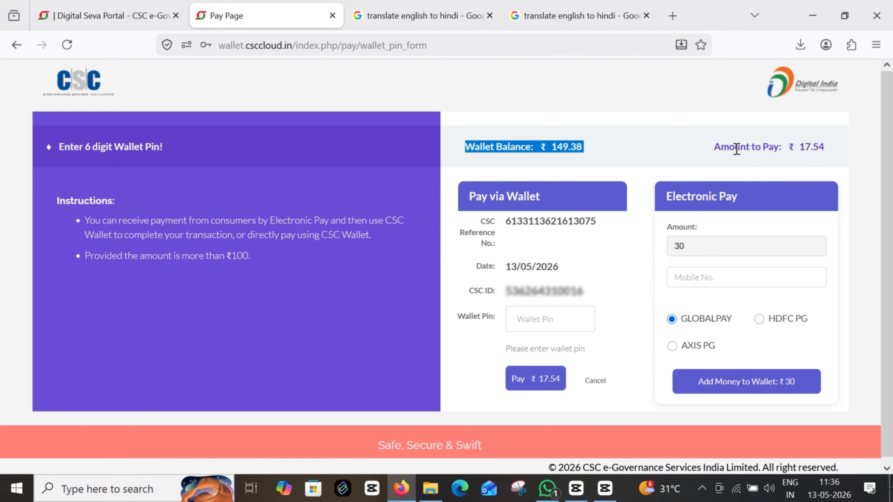
{"action": "left_click_drag", "start_coordinate": [735, 147], "coordinate": [829, 152]}
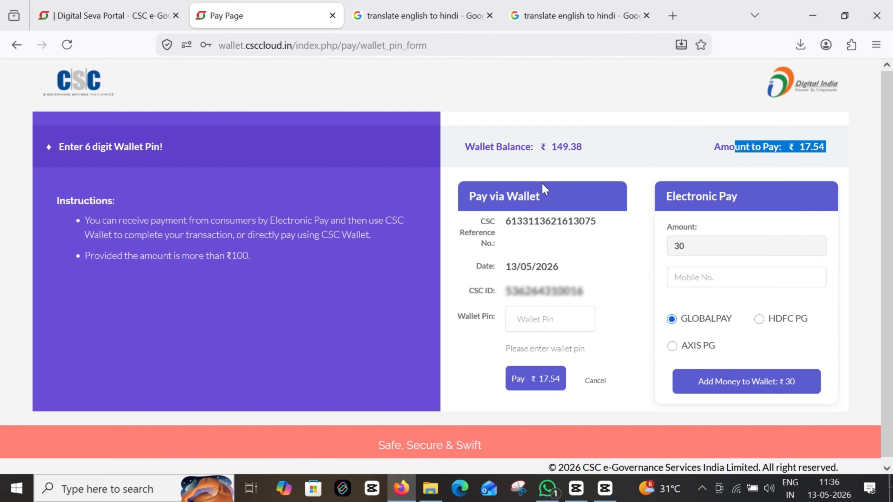
Step: Enter the six-digit wallet PIN and pay the ₹17.54 application fee from the CSC wallet
{"action": "left_click", "coordinate": [532, 317]}
{"action": "type", "text": "•"}
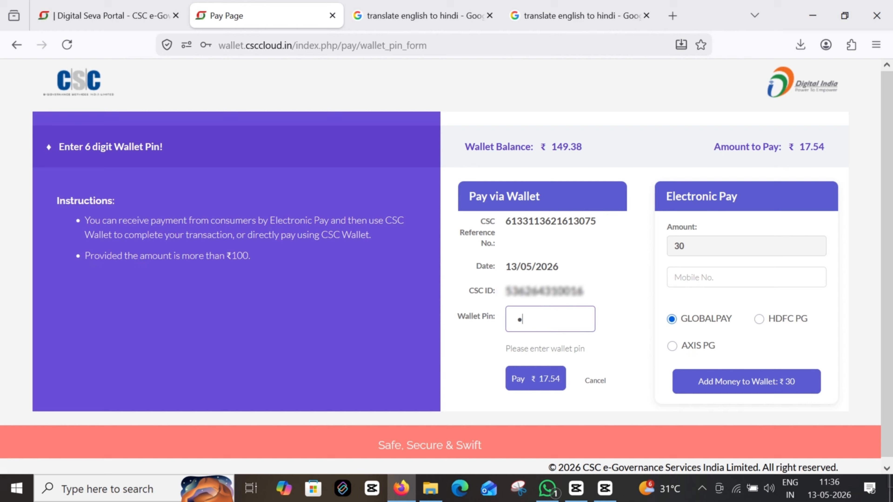
{"action": "key", "text": "BackSpace"}
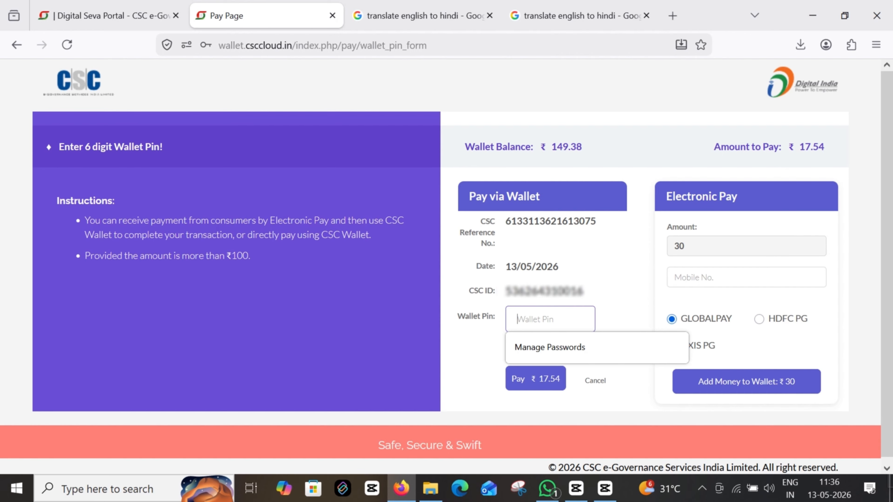
{"action": "type", "text": "••••••"}
{"action": "left_click", "coordinate": [534, 379]}
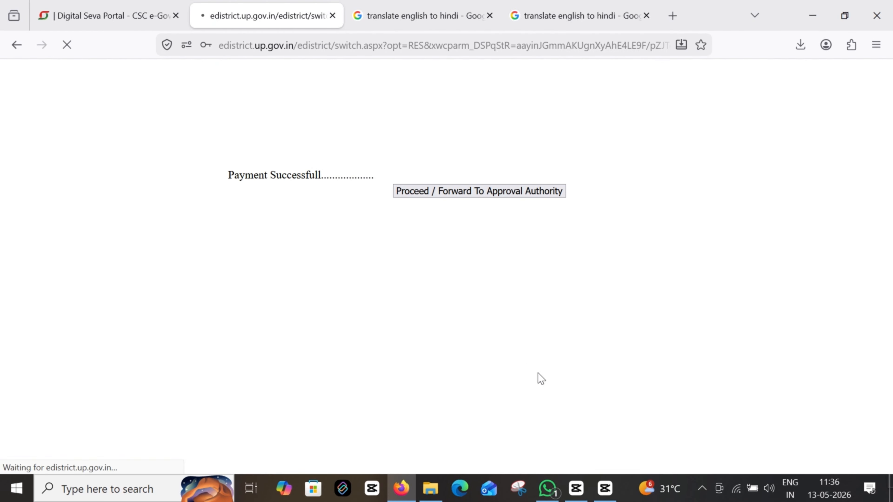
Step: Check the payment status and forward the paid application to the approval authority
{"action": "left_click_drag", "start_coordinate": [217, 176], "coordinate": [323, 172]}
{"action": "left_click", "coordinate": [481, 192]}
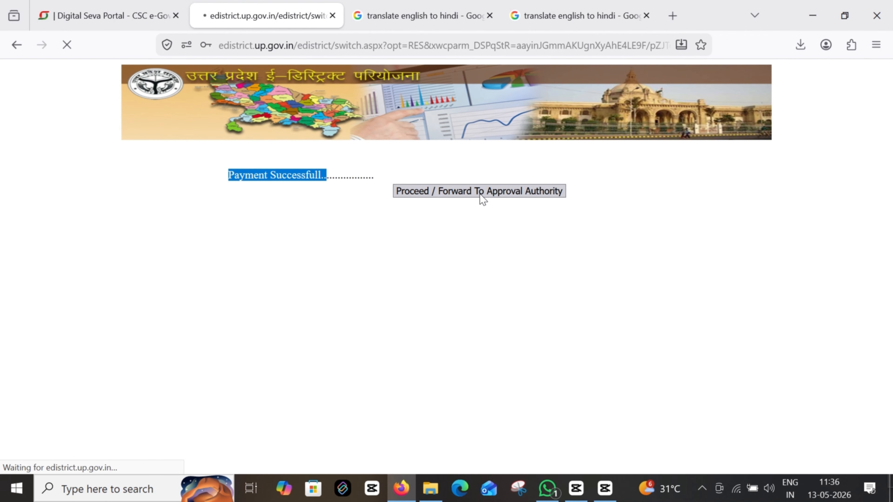
{"action": "left_click", "coordinate": [481, 192]}
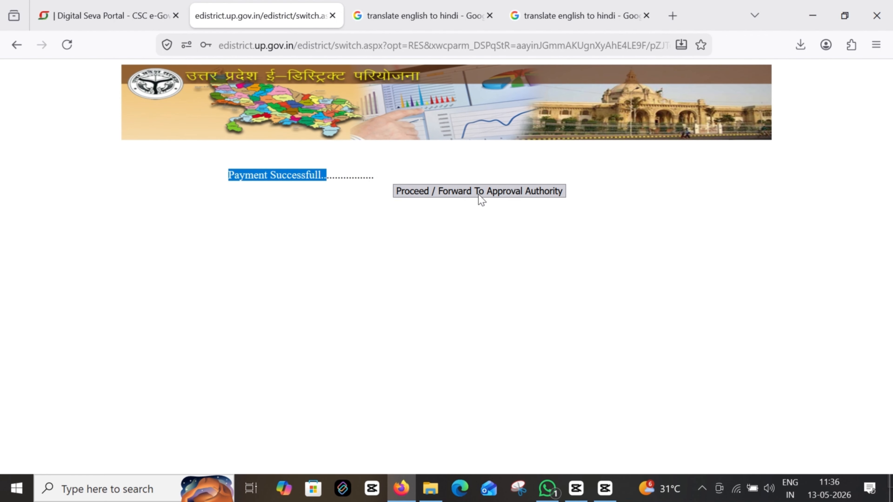
{"action": "left_click", "coordinate": [480, 199]}
{"action": "left_click", "coordinate": [483, 199]}
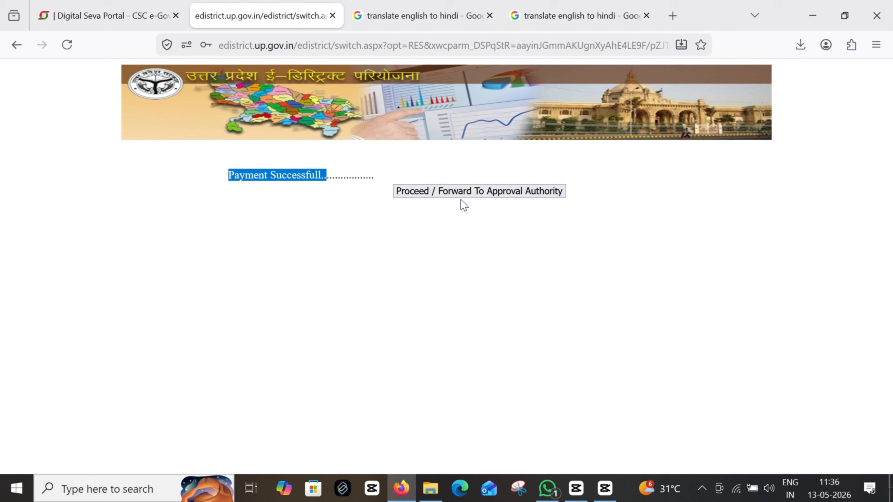
{"action": "left_click", "coordinate": [480, 194]}
{"action": "left_click", "coordinate": [480, 195]}
{"action": "left_click", "coordinate": [480, 194]}
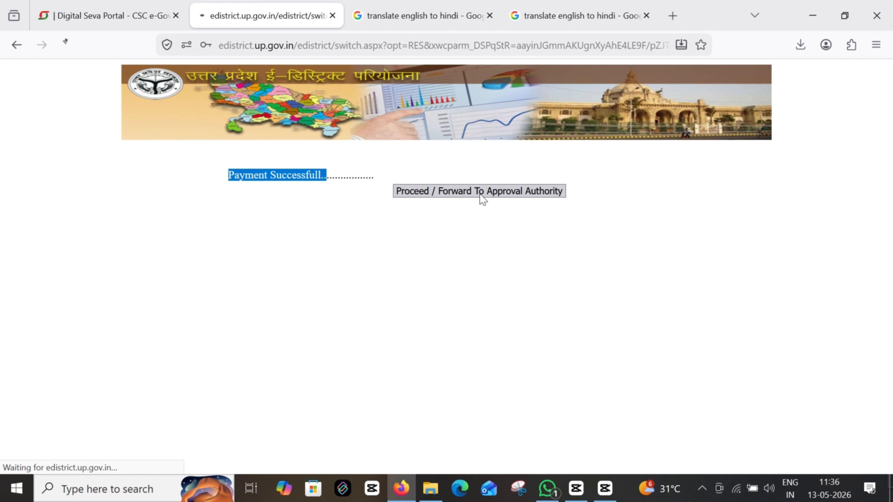
Step: Print the acknowledgement slip with Save to PDF as the destination
{"action": "scroll", "coordinate": [300, 301], "scroll_direction": "down", "scroll_amount": 1}
{"action": "scroll", "coordinate": [302, 301], "scroll_direction": "down", "scroll_amount": 2}
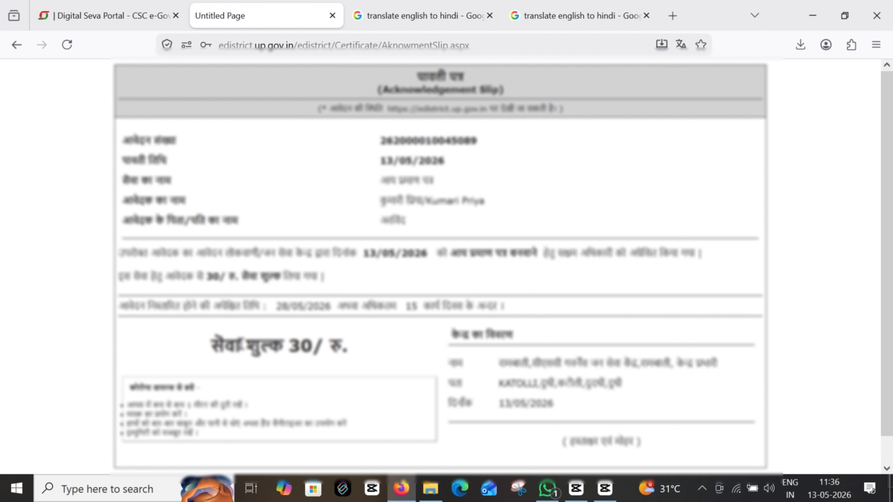
{"action": "left_click", "coordinate": [195, 454]}
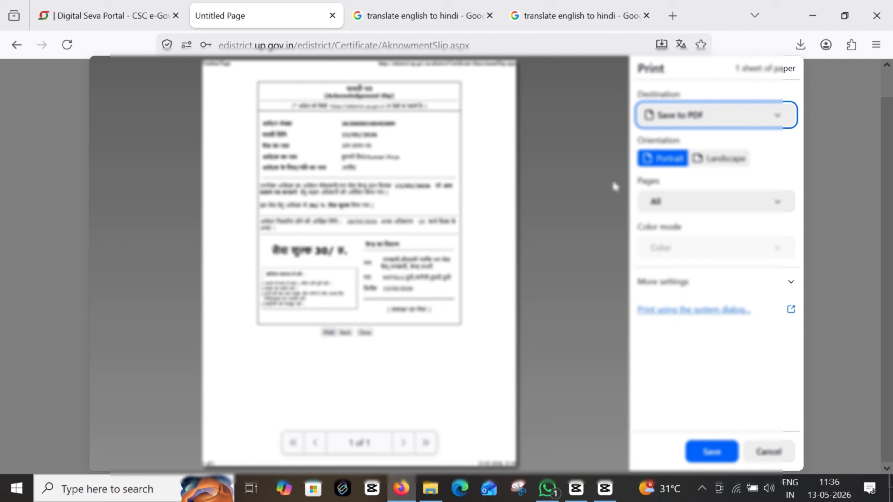
{"action": "left_click", "coordinate": [679, 116]}
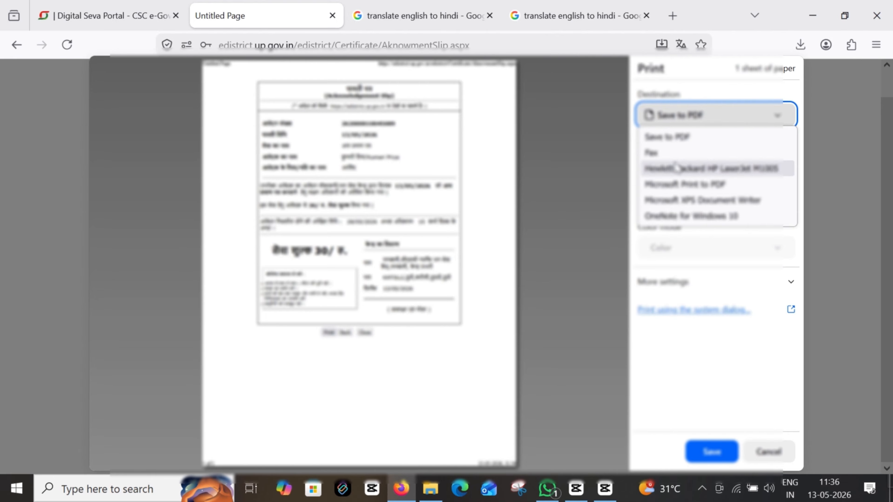
{"action": "left_click", "coordinate": [677, 136]}
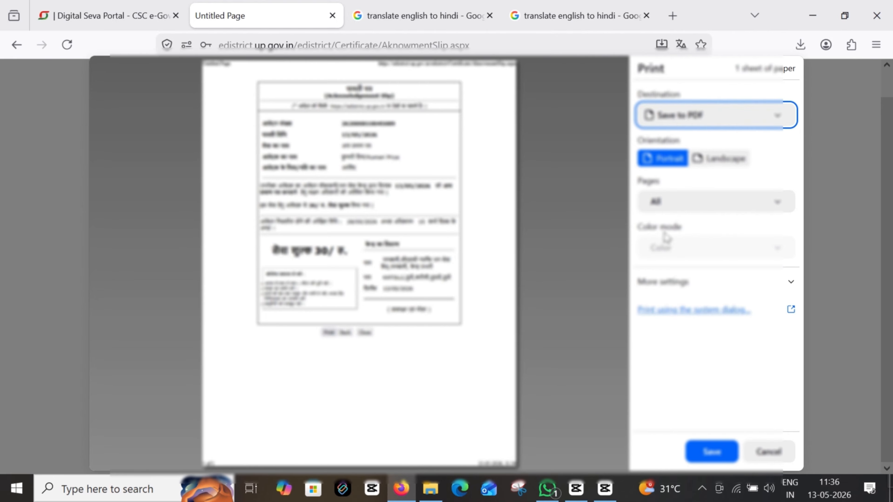
{"action": "left_click", "coordinate": [714, 448]}
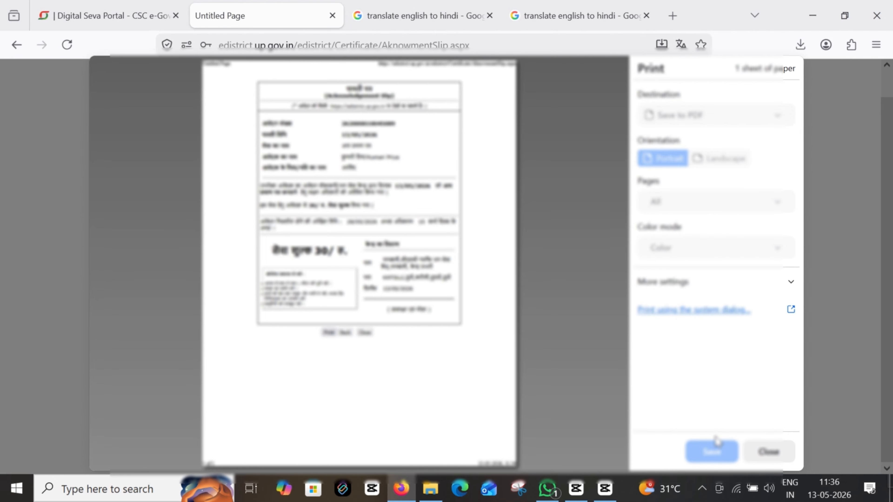
Step: Save the slip's PDF as pi in the New folder under Downloads and go back from the slip
{"action": "left_click", "coordinate": [210, 257]}
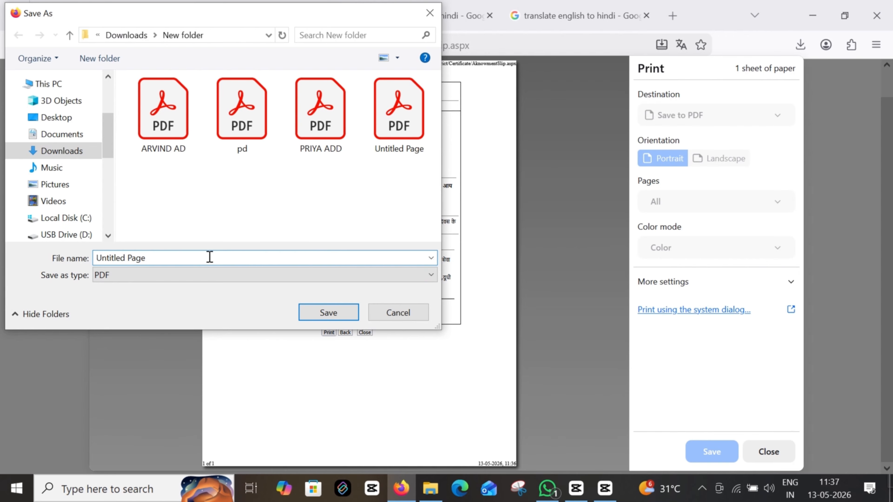
{"action": "key", "text": "BackSpace"}
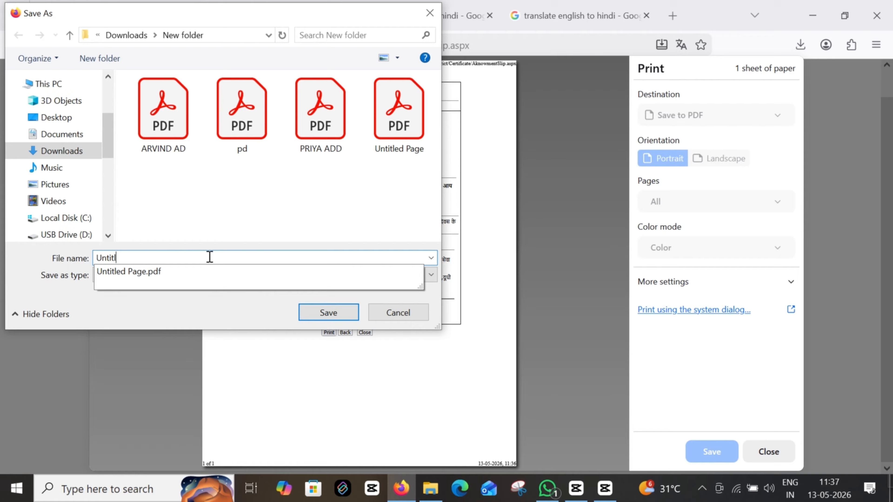
{"action": "key", "text": "BackSpace"}
{"action": "key", "text": "BackSpace"}
{"action": "key", "text": "BackSpace"}
{"action": "key", "text": "BackSpace"}
{"action": "key", "text": "BackSpace"}
{"action": "key", "text": "BackSpace"}
{"action": "type", "text": "p"}
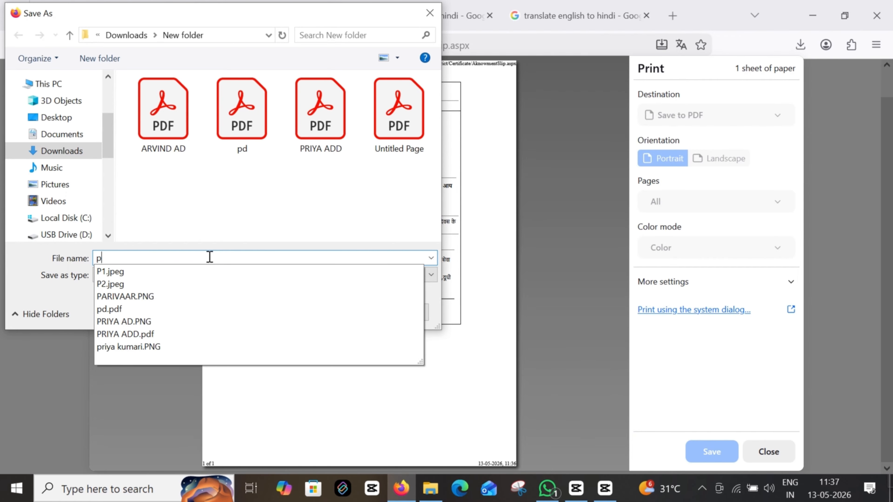
{"action": "type", "text": "i"}
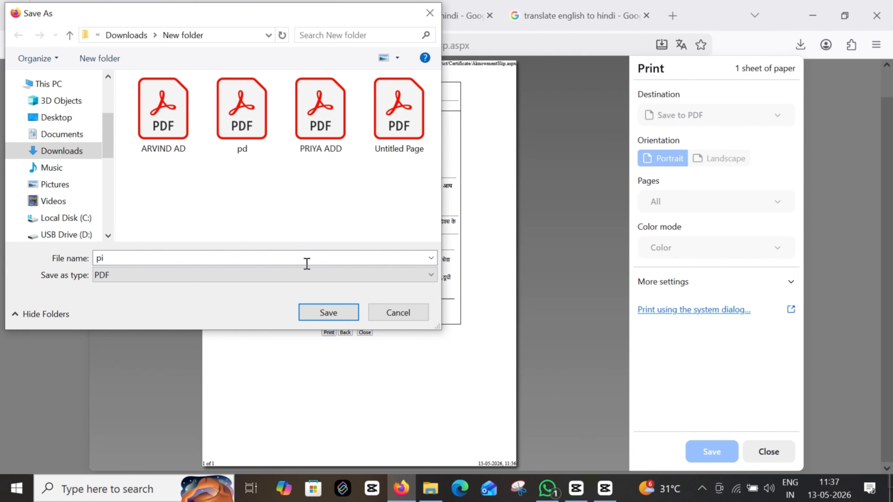
{"action": "left_click", "coordinate": [336, 313]}
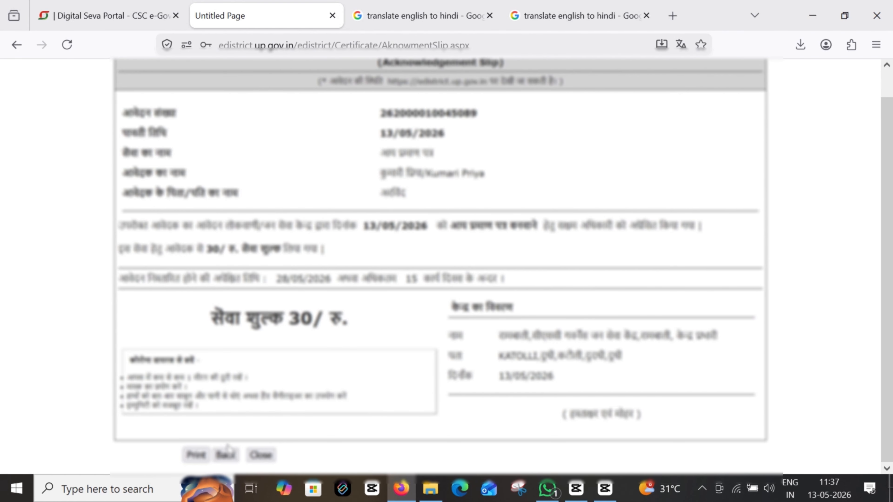
{"action": "left_click", "coordinate": [225, 455]}
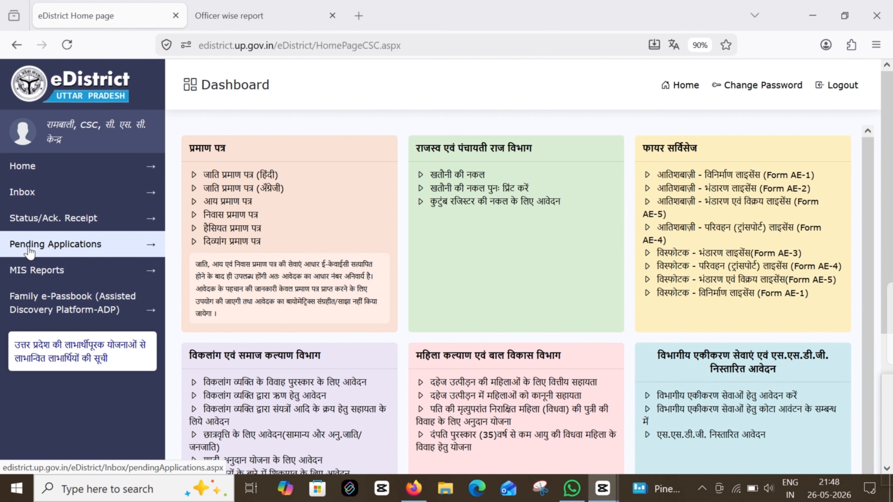
Step: List the pending income certificate applications and look over their application numbers
{"action": "left_click", "coordinate": [77, 251]}
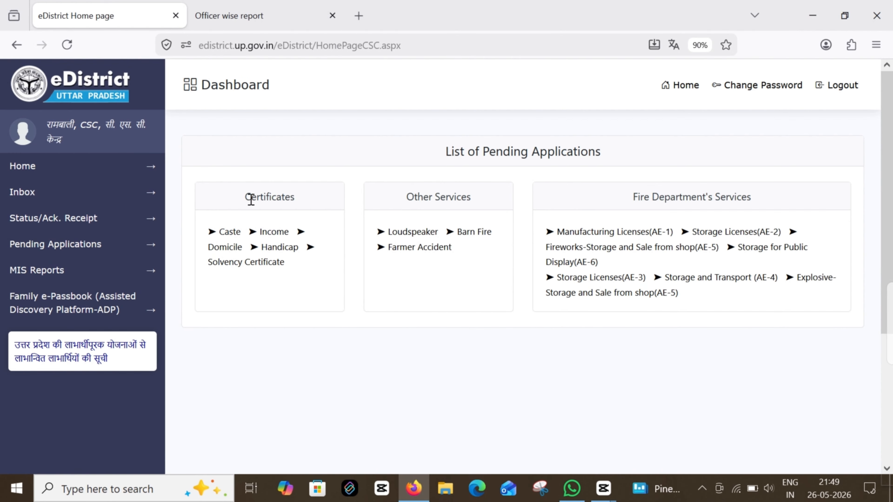
{"action": "left_click_drag", "start_coordinate": [246, 197], "coordinate": [299, 204]}
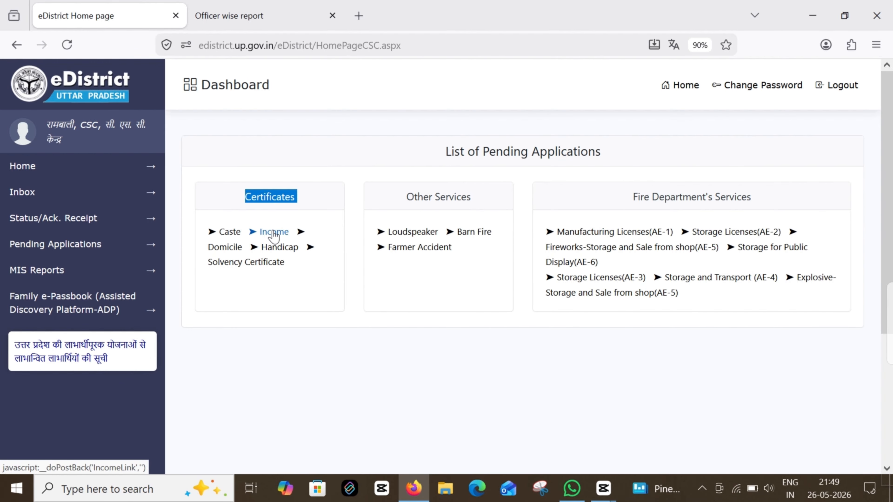
{"action": "left_click", "coordinate": [274, 233]}
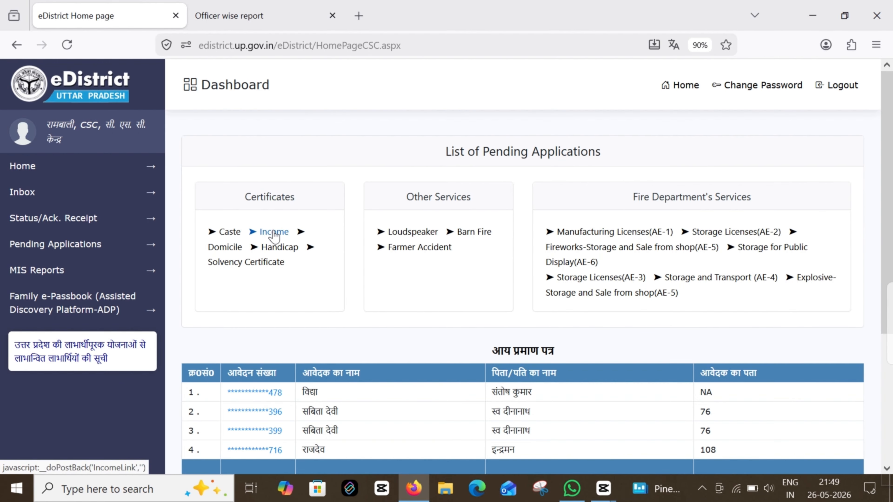
{"action": "scroll", "coordinate": [272, 352], "scroll_direction": "down", "scroll_amount": 2}
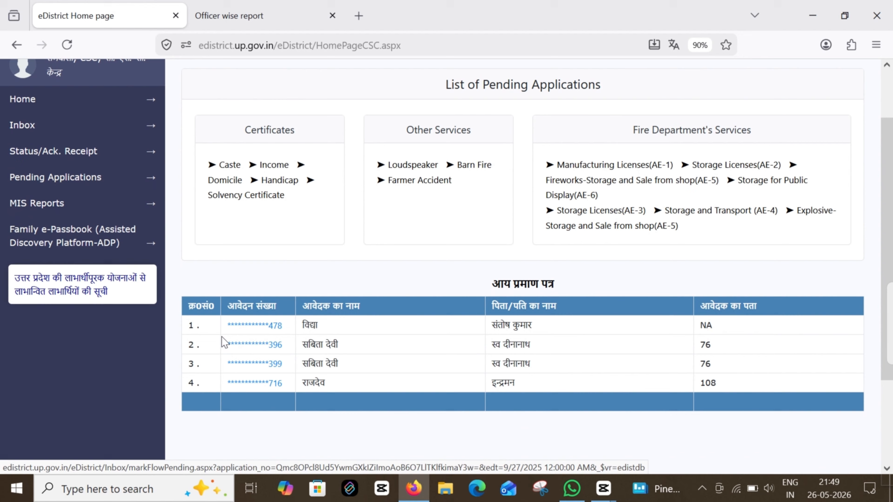
{"action": "left_click_drag", "start_coordinate": [228, 332], "coordinate": [297, 328]}
{"action": "left_click_drag", "start_coordinate": [225, 347], "coordinate": [287, 347]}
{"action": "left_click_drag", "start_coordinate": [225, 366], "coordinate": [290, 373]}
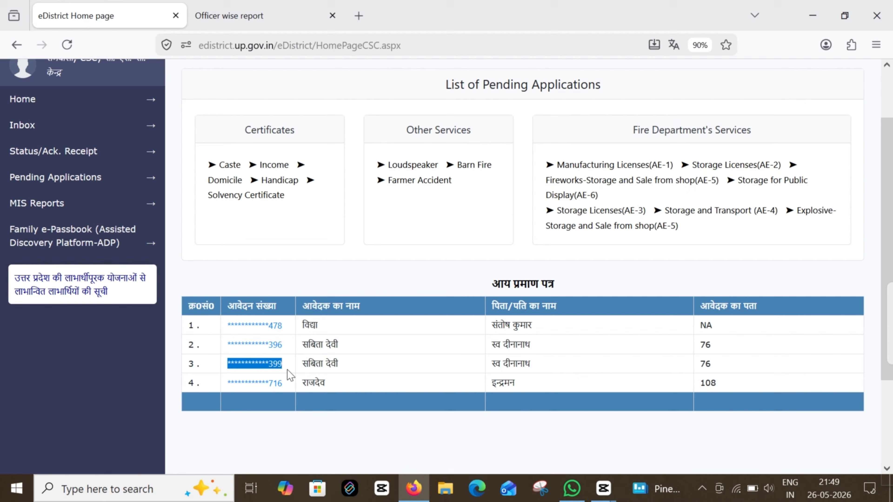
{"action": "left_click_drag", "start_coordinate": [225, 384], "coordinate": [286, 384]}
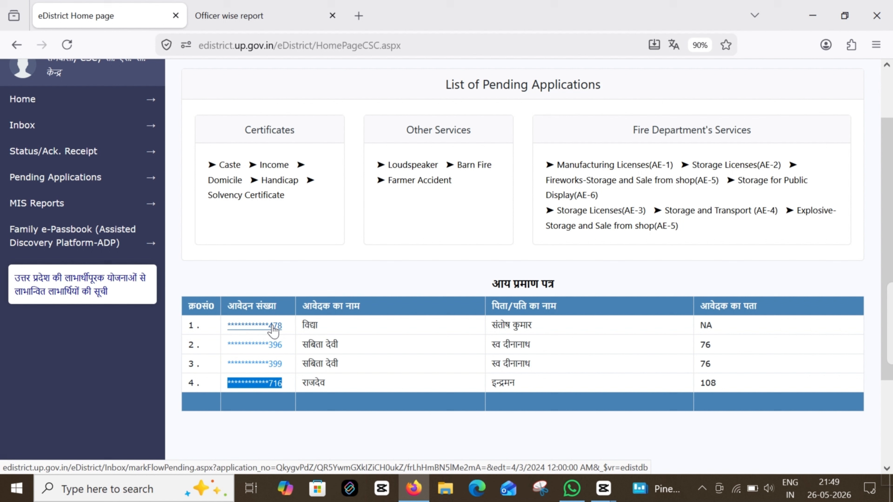
Step: Open the first pending income application, review its details and attachments, and register it with दर्ज करें
{"action": "left_click", "coordinate": [273, 327]}
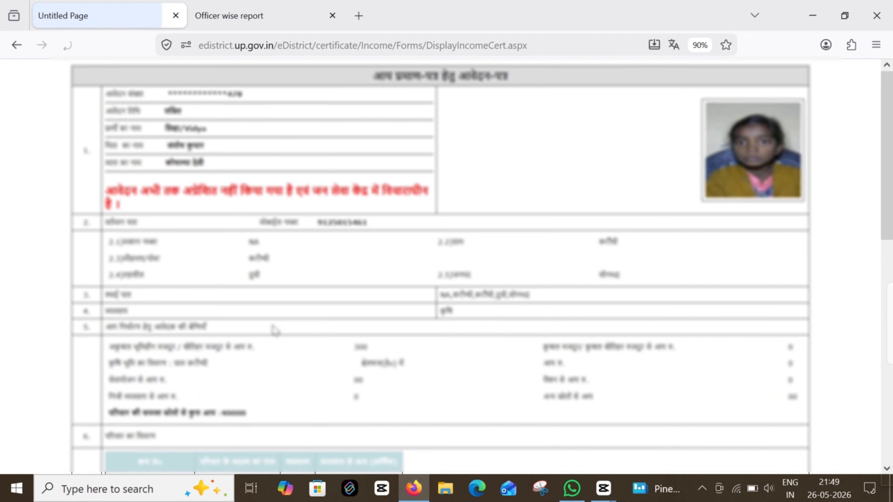
{"action": "scroll", "coordinate": [340, 250], "scroll_direction": "down", "scroll_amount": 10}
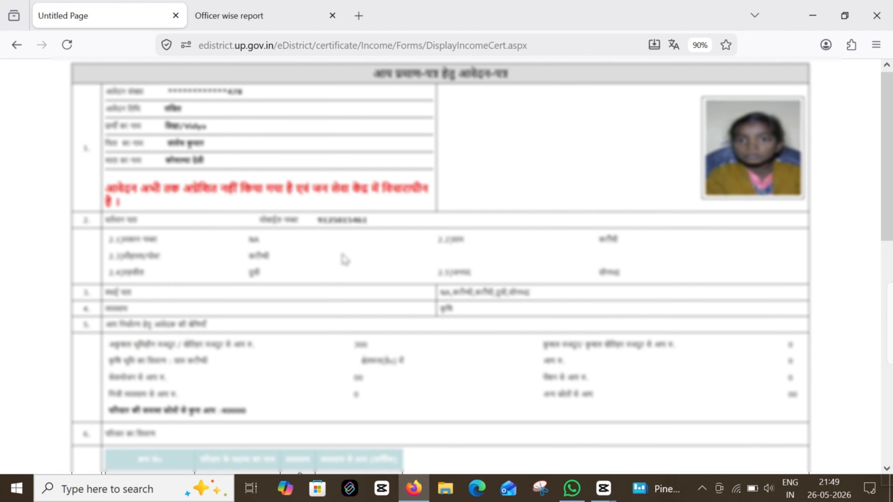
{"action": "scroll", "coordinate": [345, 261], "scroll_direction": "down", "scroll_amount": 2}
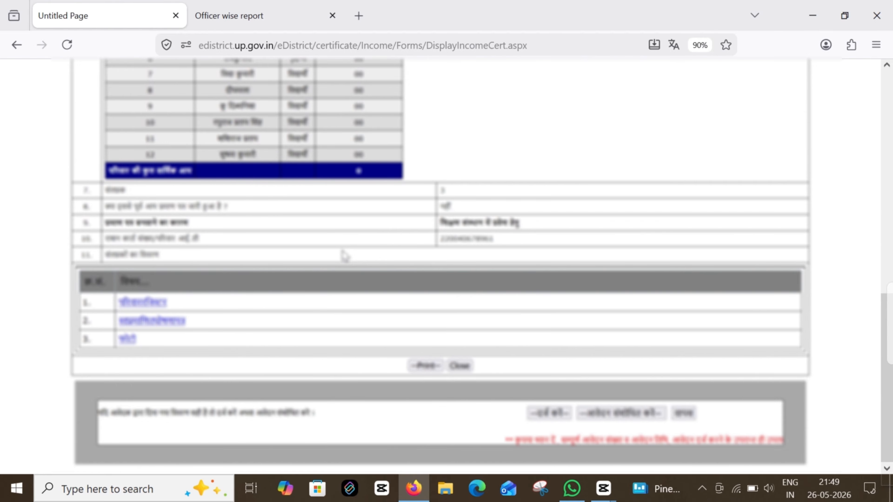
{"action": "scroll", "coordinate": [344, 260], "scroll_direction": "up", "scroll_amount": 2}
{"action": "scroll", "coordinate": [372, 232], "scroll_direction": "down", "scroll_amount": 2}
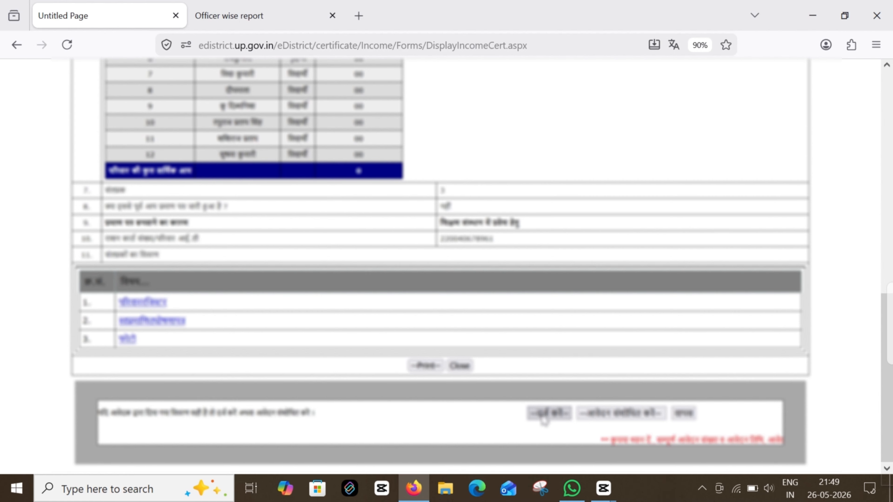
{"action": "left_click", "coordinate": [544, 419]}
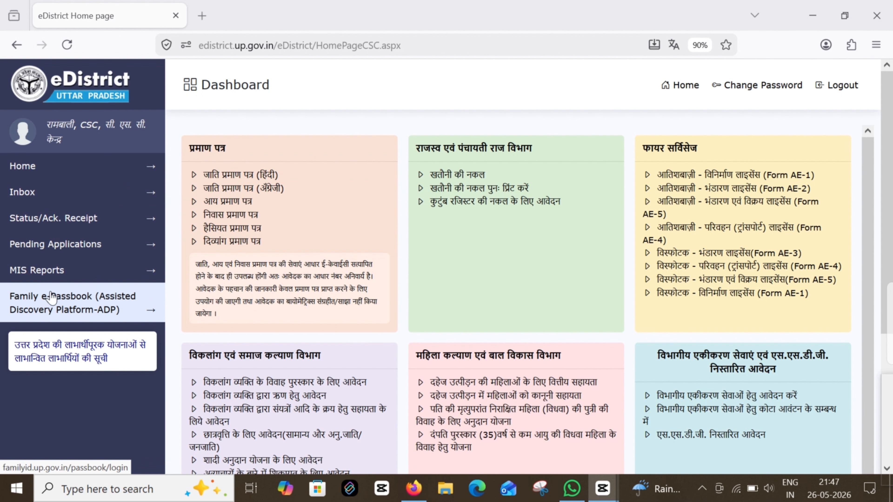
Step: Open the MIS report of submitted applications and examine the status figures for each service
{"action": "mouse_move", "coordinate": [66, 275]}
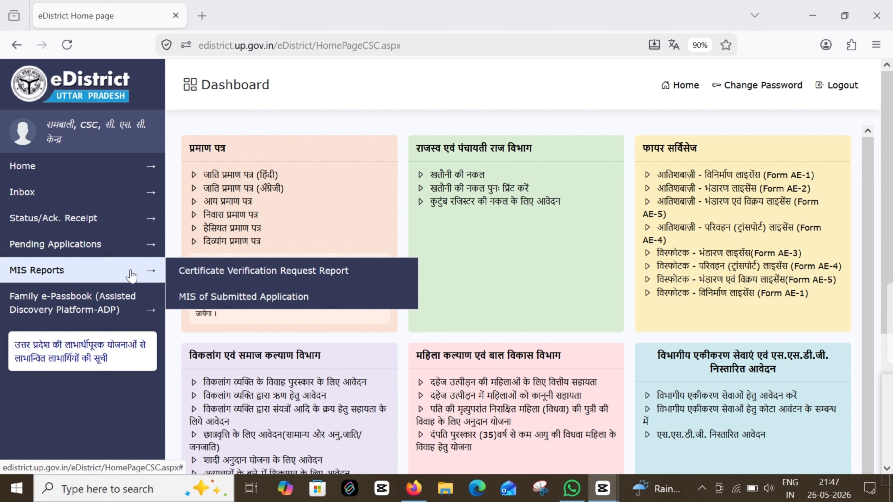
{"action": "left_click", "coordinate": [211, 297]}
{"action": "left_click", "coordinate": [624, 121]}
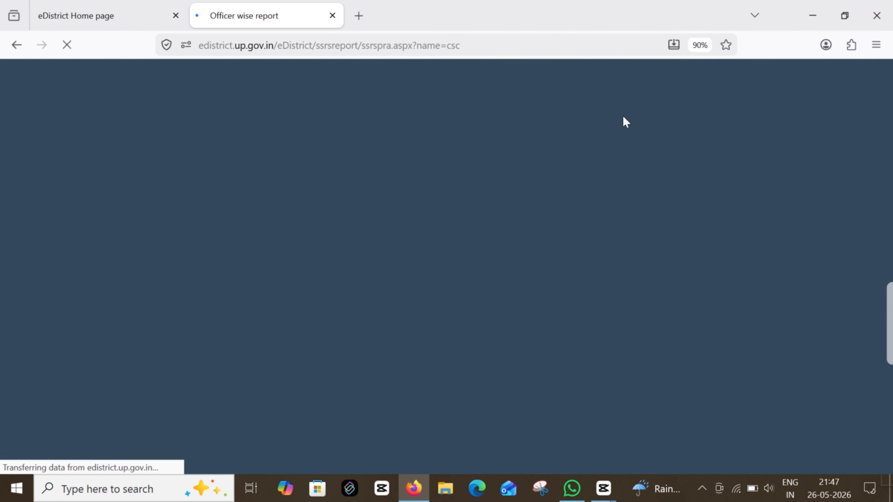
{"action": "left_click_drag", "start_coordinate": [132, 259], "coordinate": [223, 368]}
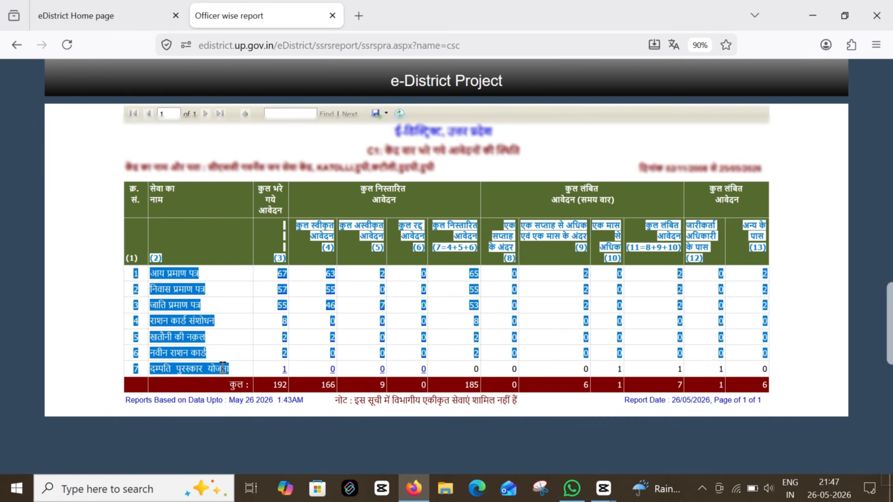
Step: Open the list of submitted आय प्रमाण पत्र applications from the report and copy the application number in row 27
{"action": "left_click", "coordinate": [224, 318]}
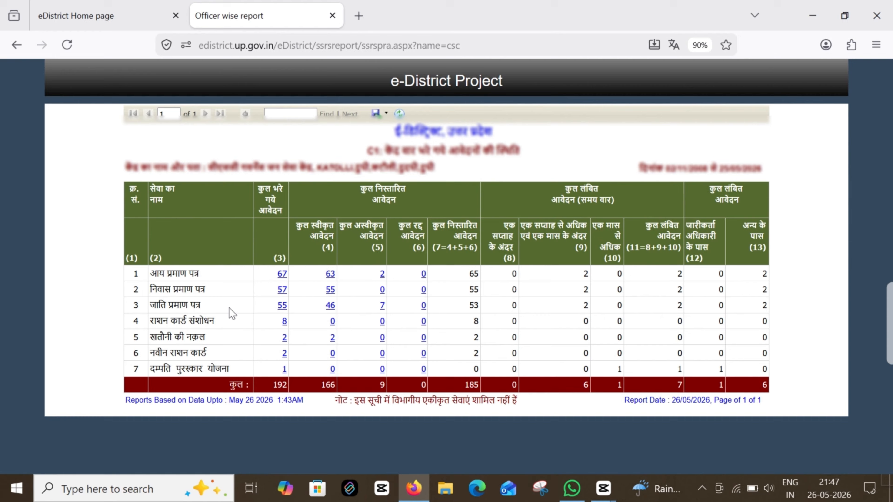
{"action": "left_click", "coordinate": [281, 275]}
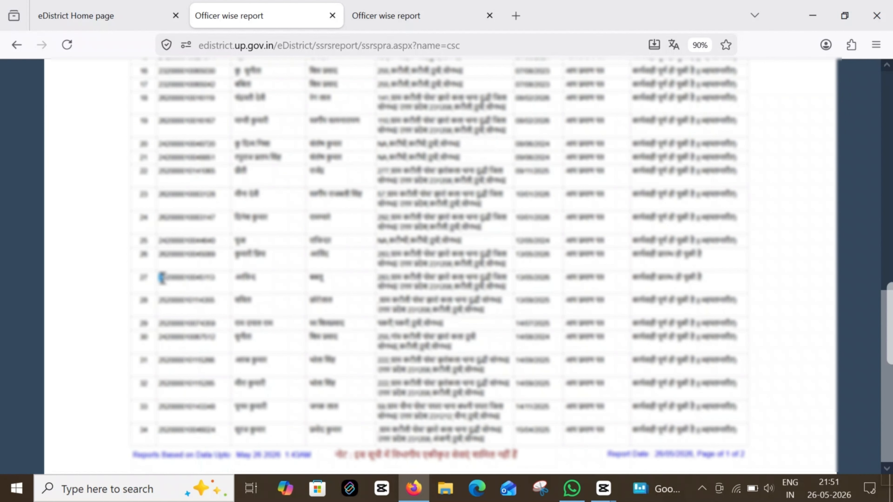
{"action": "left_click_drag", "start_coordinate": [159, 278], "coordinate": [210, 278]}
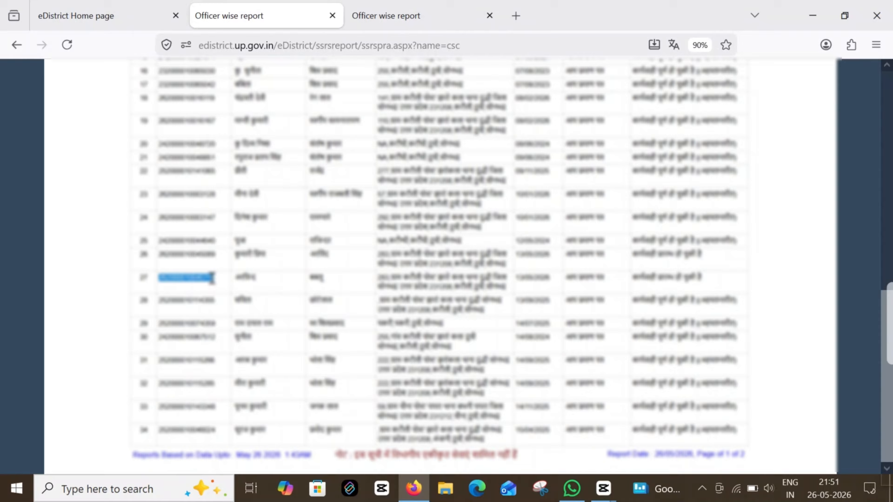
{"action": "right_click", "coordinate": [211, 278]}
{"action": "left_click", "coordinate": [242, 31]}
{"action": "scroll", "coordinate": [202, 216], "scroll_direction": "up", "scroll_amount": 3}
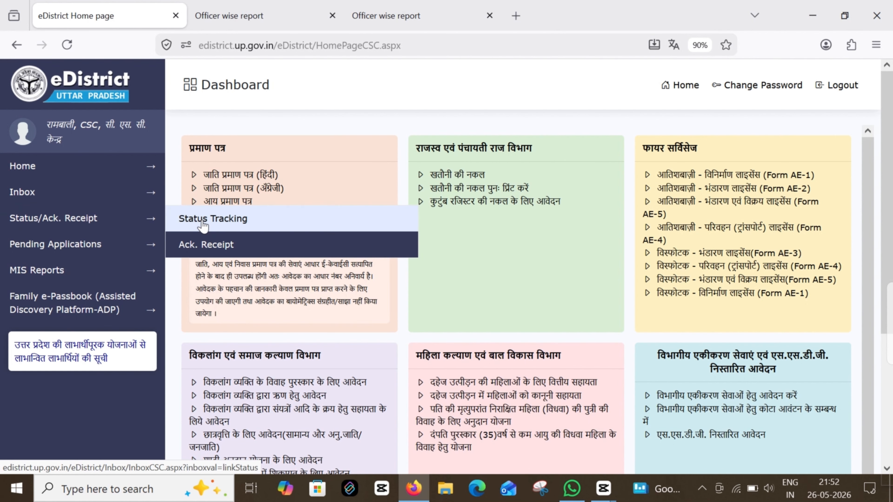
Step: Track the application's status with the copied application number and review its service and applicant details
{"action": "left_click", "coordinate": [210, 226]}
{"action": "right_click", "coordinate": [455, 250]}
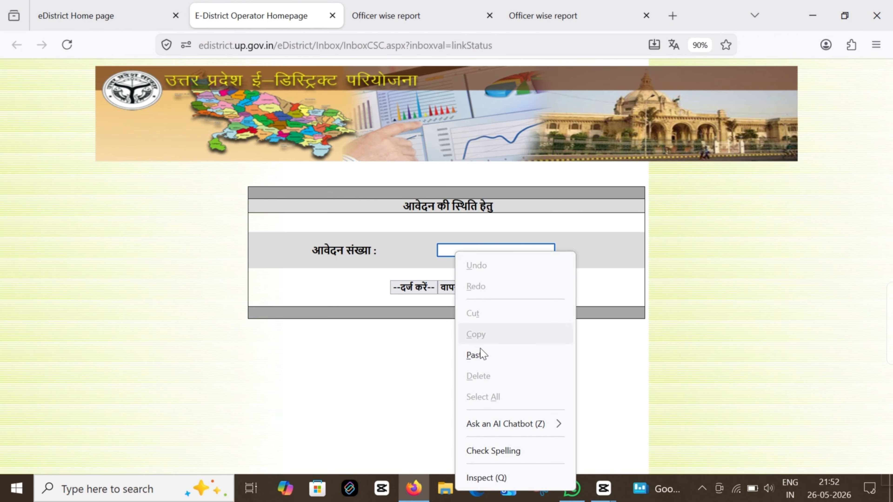
{"action": "left_click", "coordinate": [478, 356]}
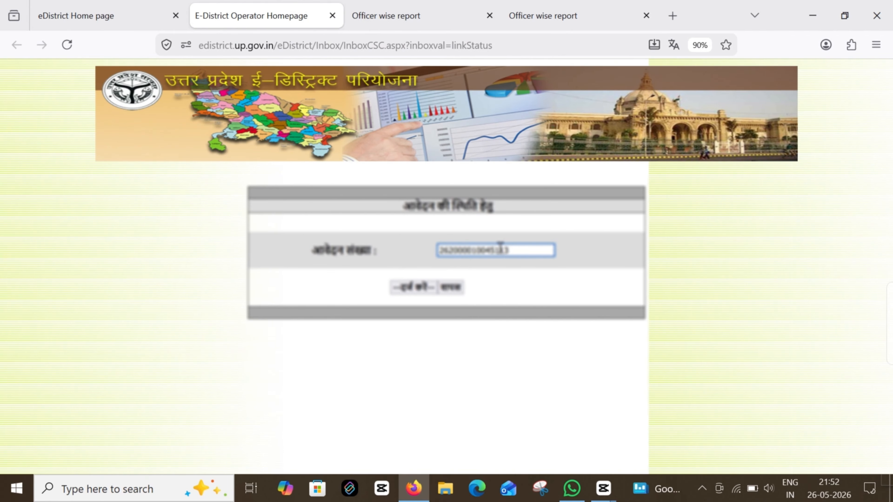
{"action": "left_click_drag", "start_coordinate": [517, 255], "coordinate": [420, 268]}
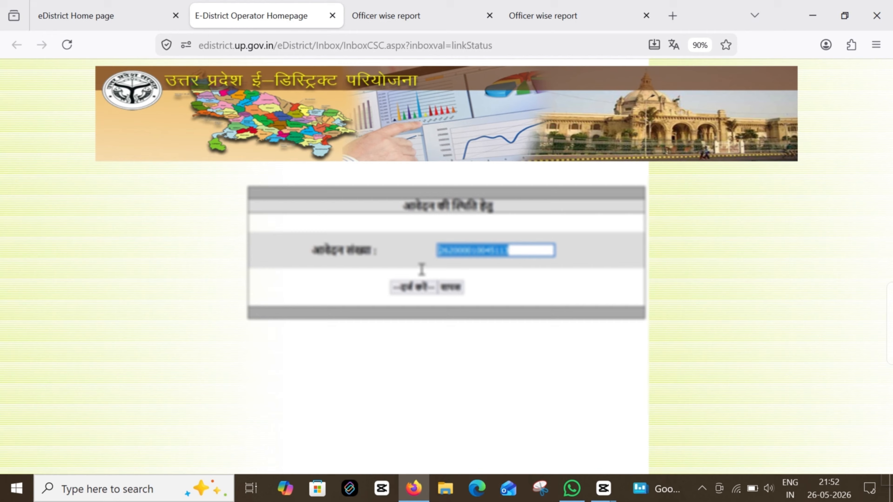
{"action": "left_click", "coordinate": [413, 290]}
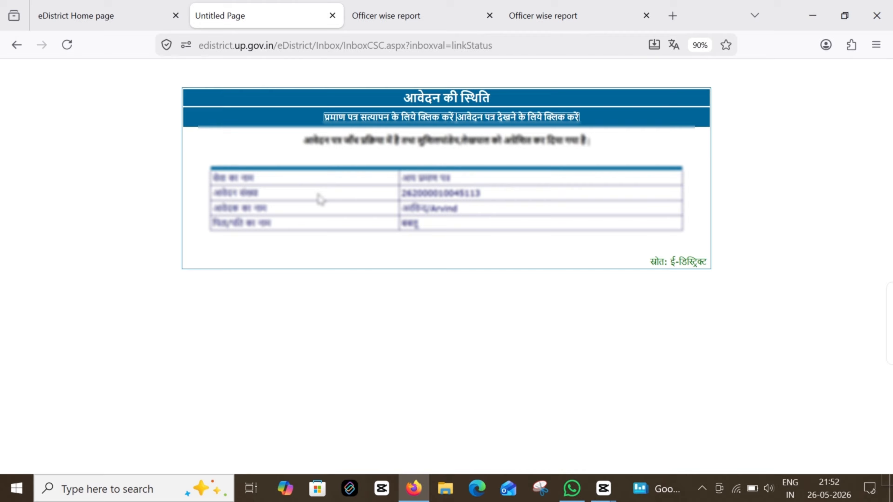
{"action": "left_click_drag", "start_coordinate": [213, 176], "coordinate": [368, 243]}
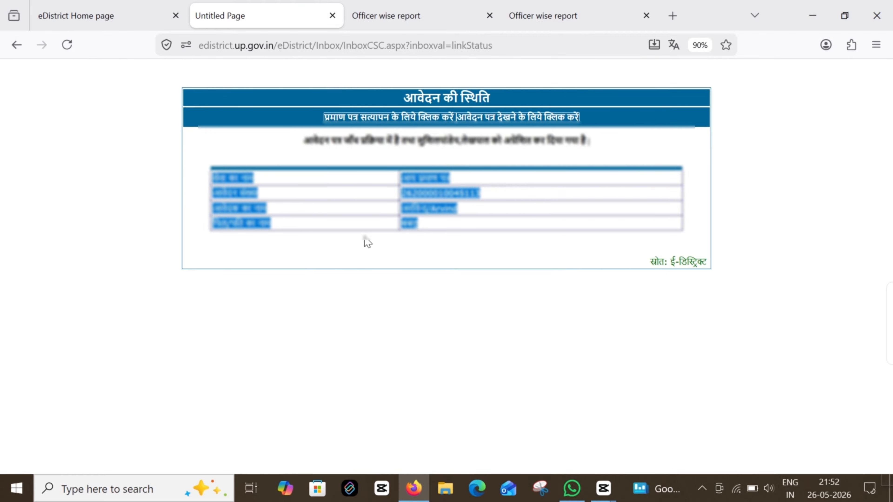
{"action": "left_click", "coordinate": [512, 244]}
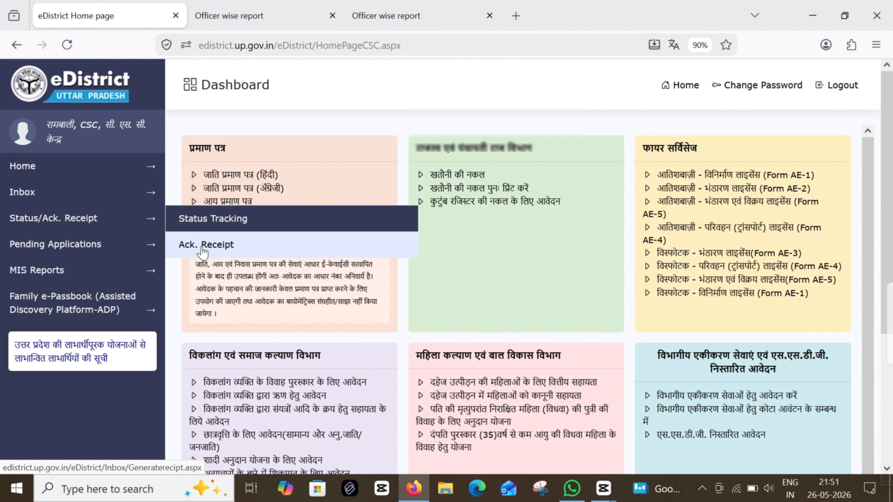
Step: Generate the acknowledgement slip for the copied application number and open its print settings at the printer destination
{"action": "left_click", "coordinate": [206, 243]}
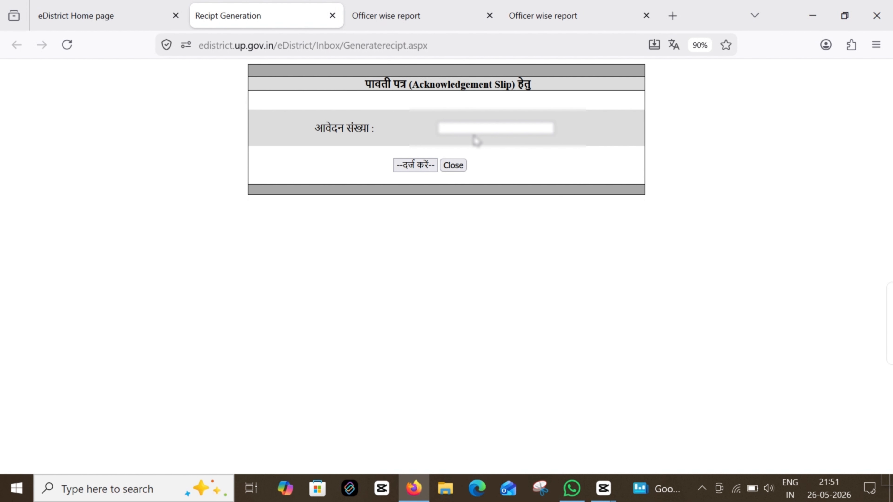
{"action": "left_click", "coordinate": [453, 129]}
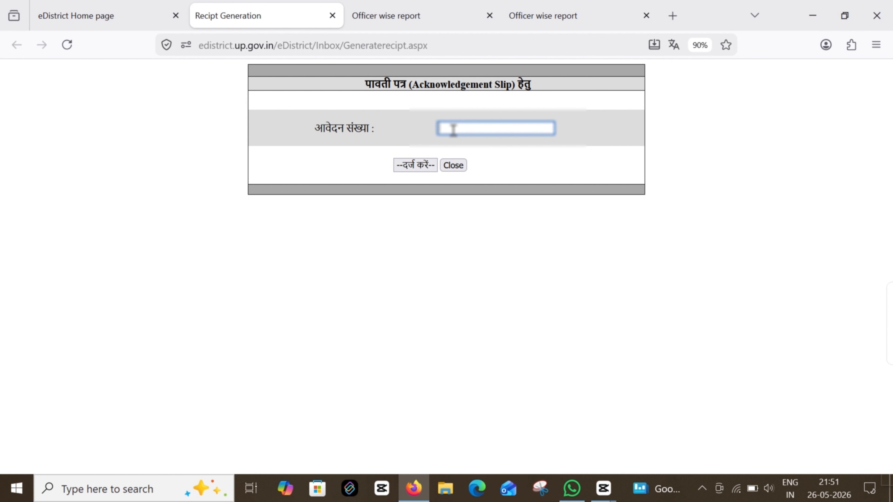
{"action": "right_click", "coordinate": [454, 130]}
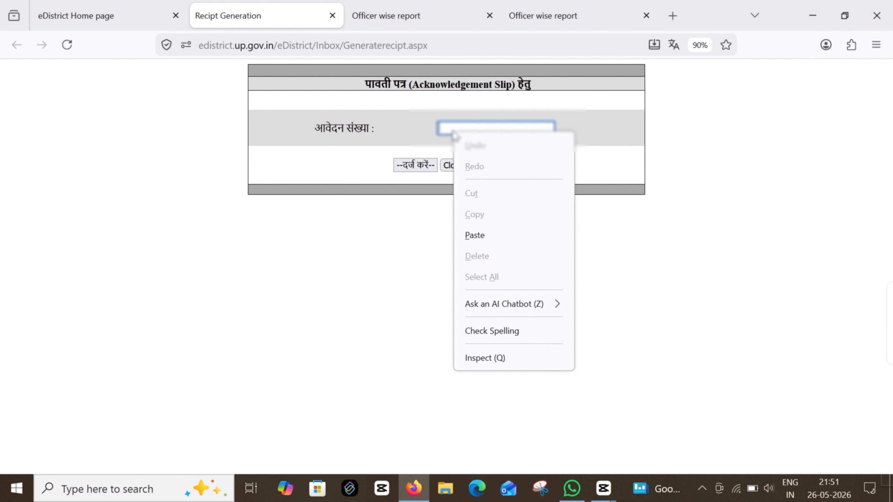
{"action": "left_click", "coordinate": [471, 235]}
{"action": "left_click", "coordinate": [415, 166]}
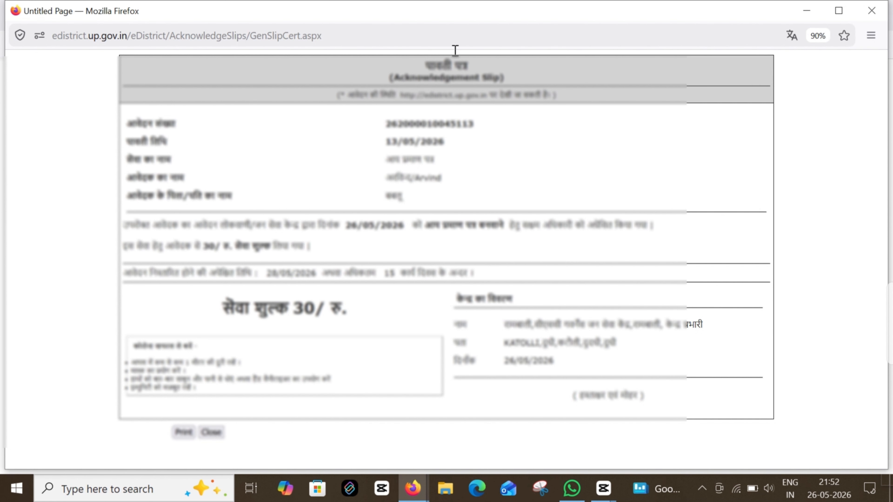
{"action": "left_click", "coordinate": [184, 432]}
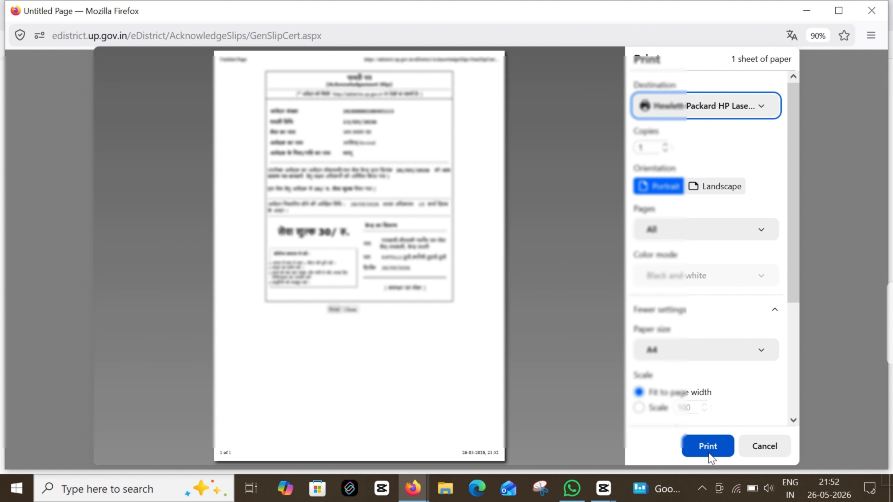
{"action": "left_click", "coordinate": [706, 106]}
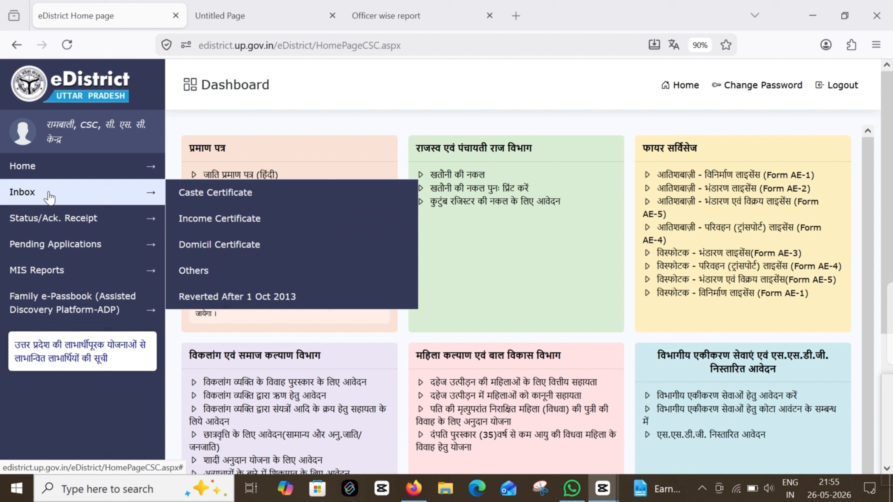
Step: Show the inbox's unfinished Income applications from the last 30 days and open the listed one
{"action": "left_click", "coordinate": [220, 193]}
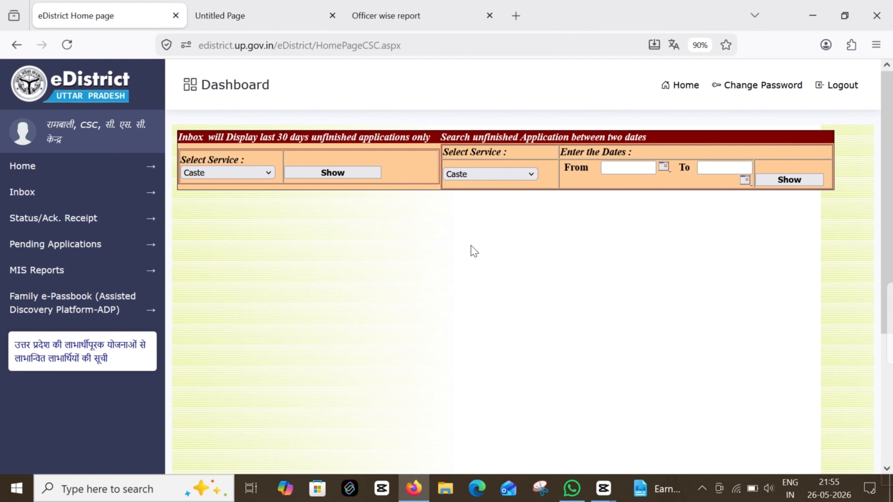
{"action": "left_click", "coordinate": [243, 174]}
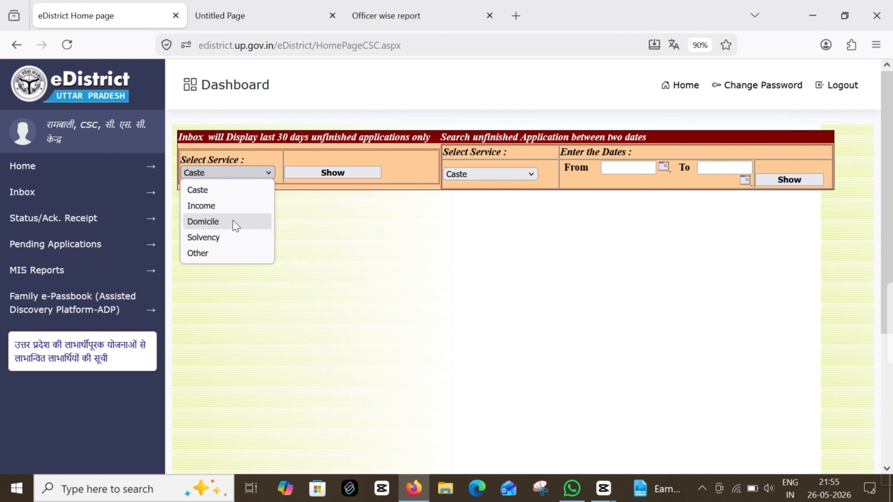
{"action": "left_click", "coordinate": [213, 210]}
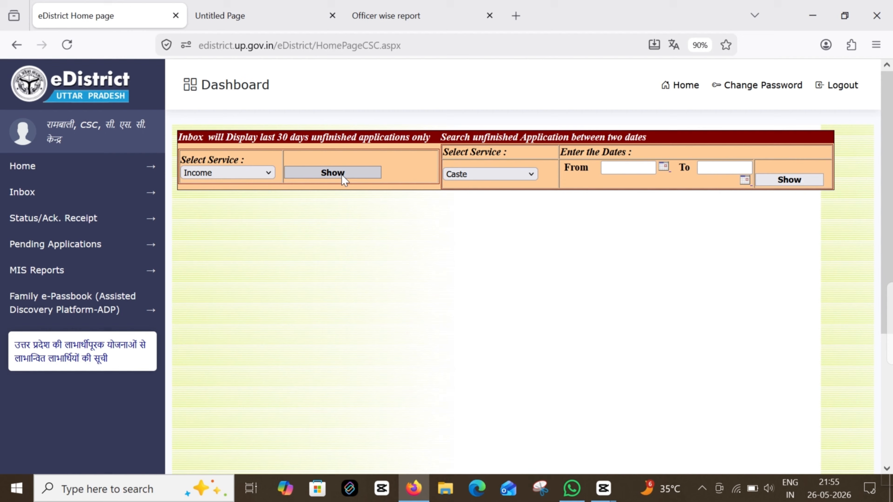
{"action": "left_click", "coordinate": [322, 176]}
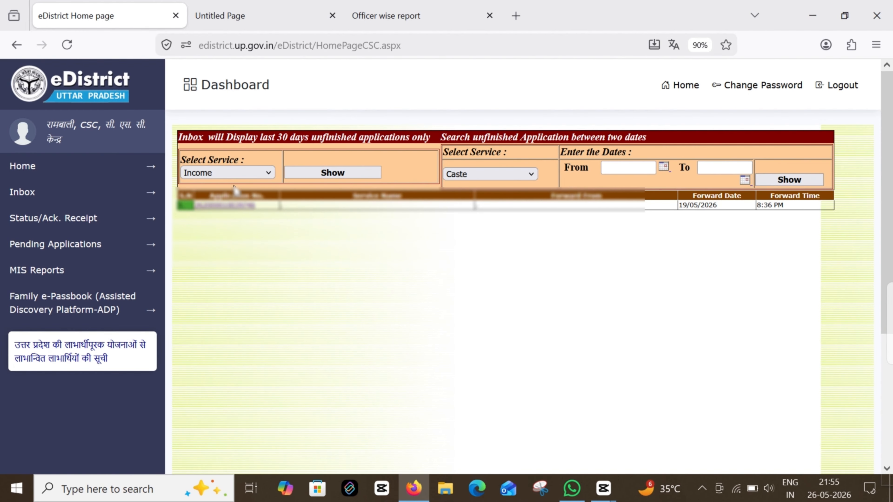
{"action": "left_click", "coordinate": [236, 207]}
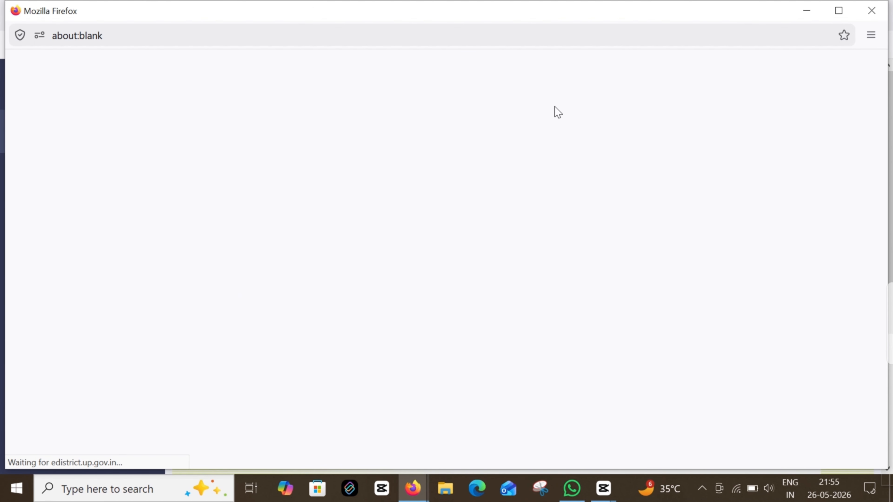
Step: Close the application's window and log out of the portal
{"action": "left_click", "coordinate": [871, 10]}
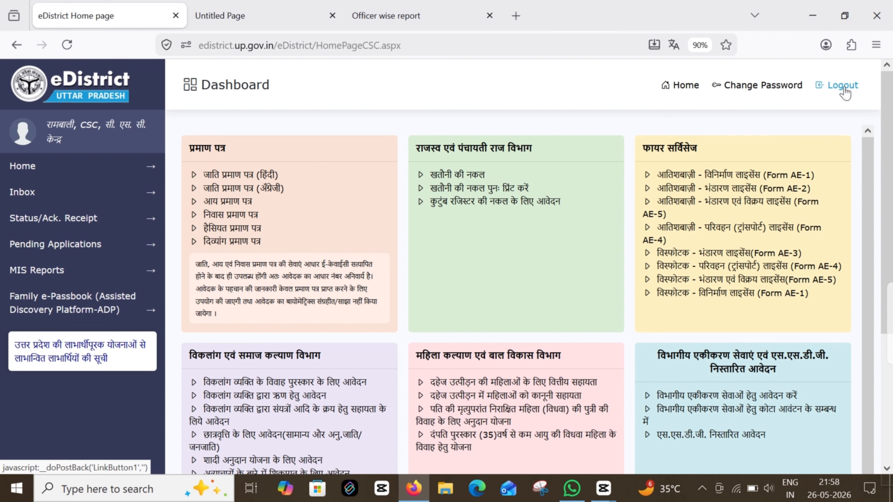
{"action": "left_click", "coordinate": [844, 89]}
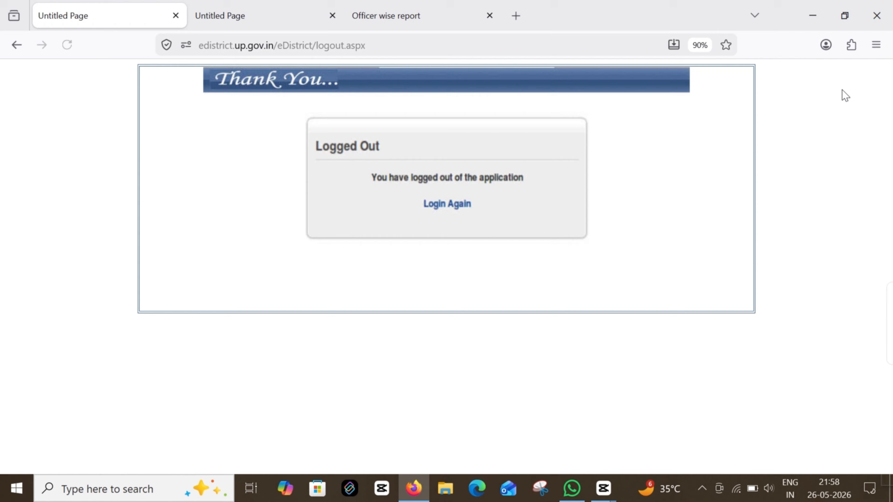